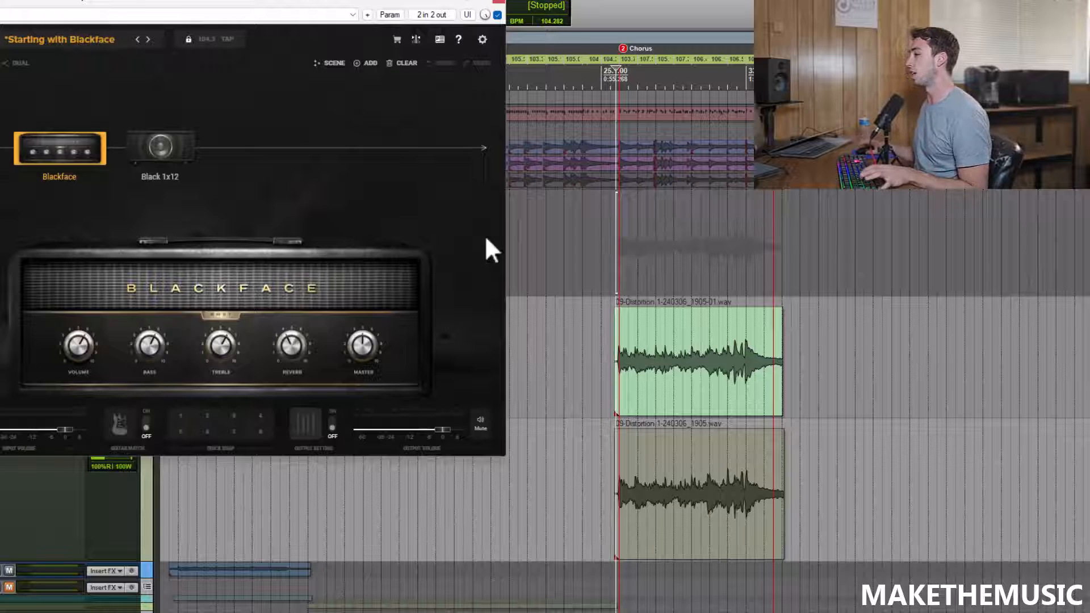
# Step: Play the rhythm guitars from the start of the chorus to hear the Blackface amp
pyautogui.click(670, 277)
pyautogui.press('space')
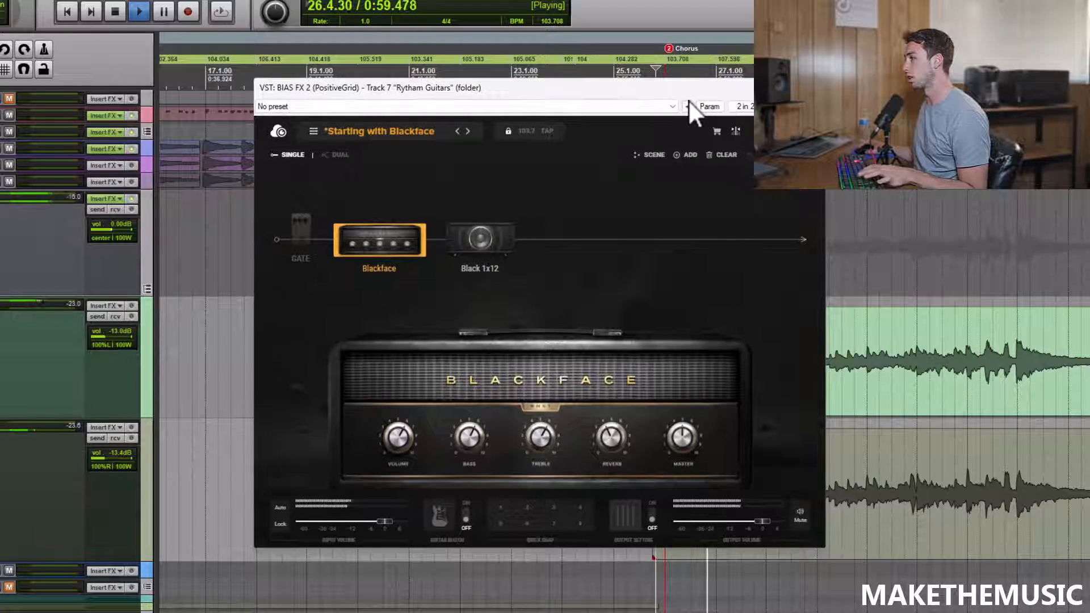
pyautogui.press('space')
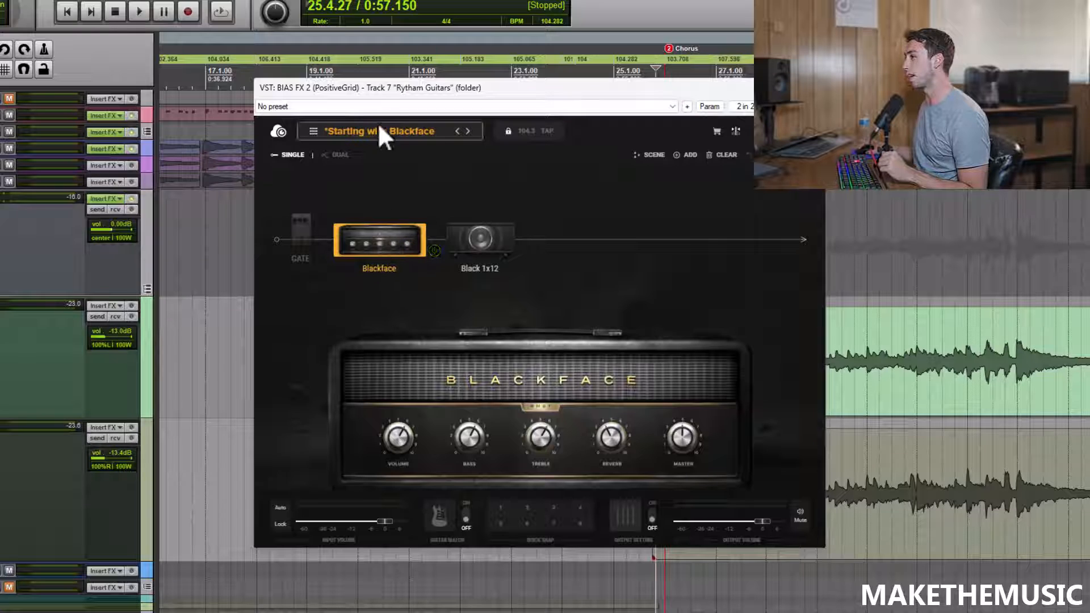
# Step: Replace the Blackface amp with the '92 Treadplate V2 from the Hi Gain category and play the chorus through it
pyautogui.rightClick(391, 248)
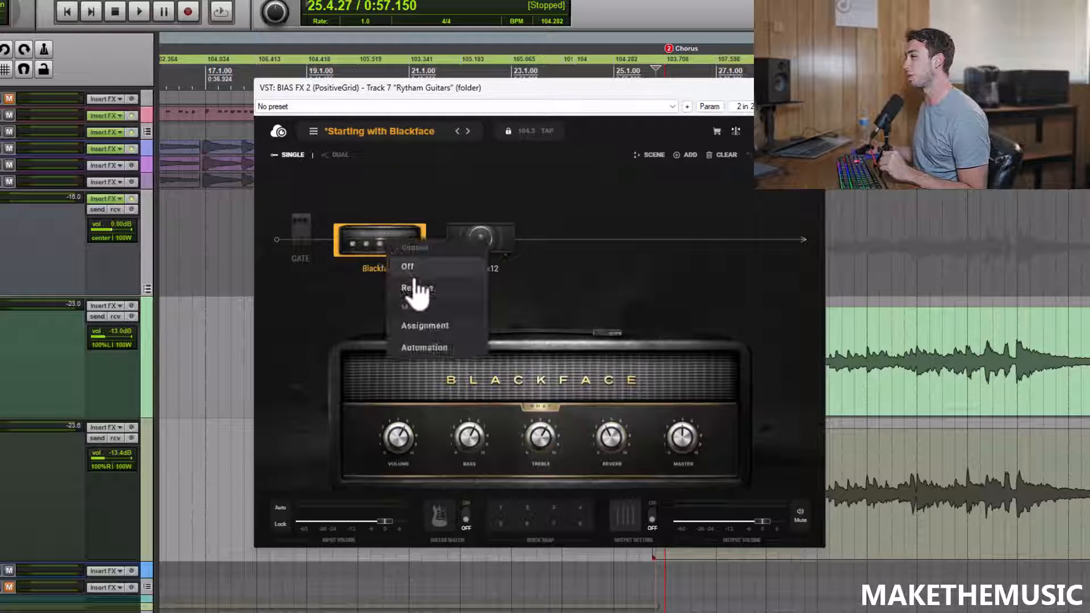
pyautogui.click(419, 284)
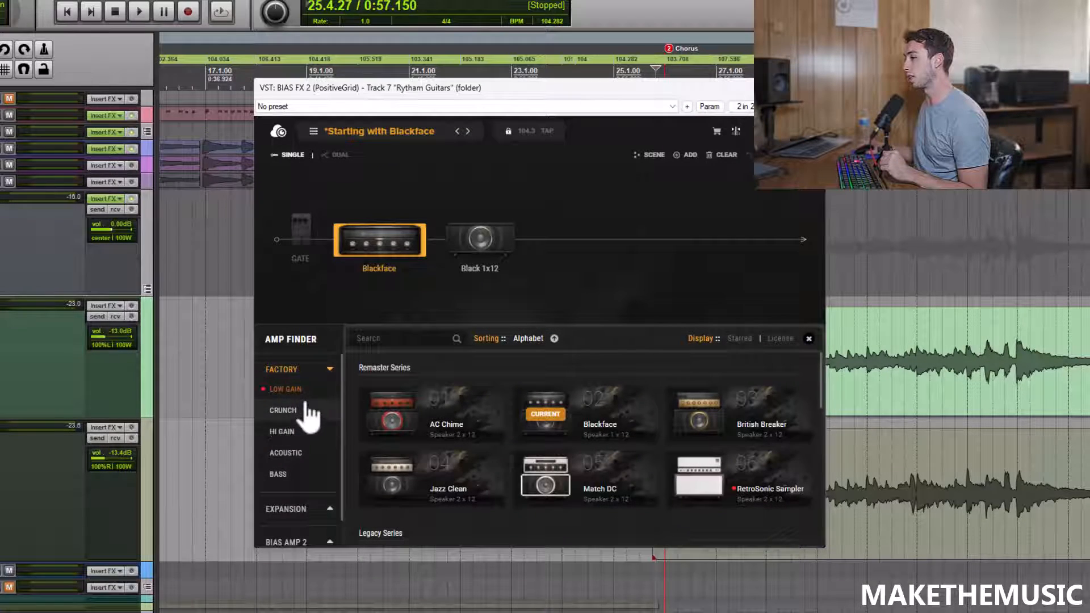
pyautogui.scroll(-1, 304, 442)
pyautogui.click(284, 380)
pyautogui.click(282, 401)
pyautogui.scroll(-2, 470, 422)
pyautogui.scroll(-2, 474, 430)
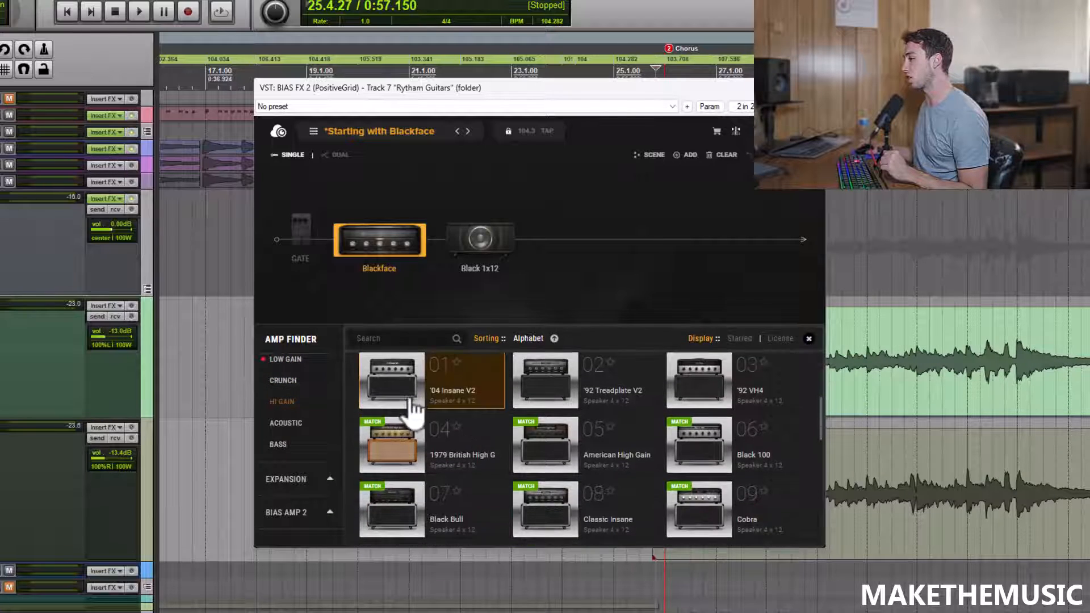
pyautogui.click(629, 392)
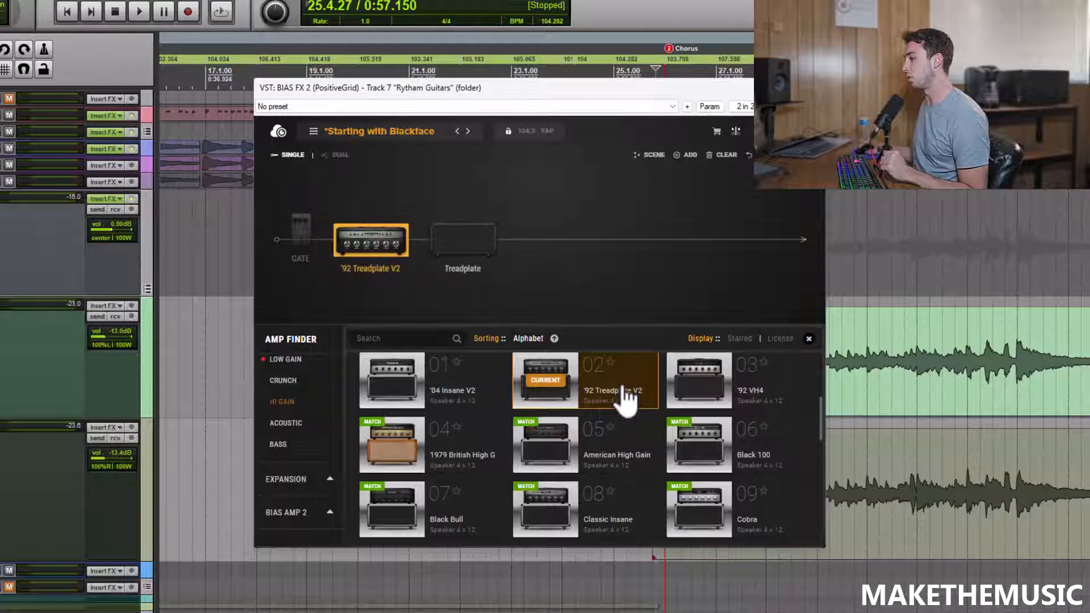
pyautogui.click(808, 339)
pyautogui.press('space')
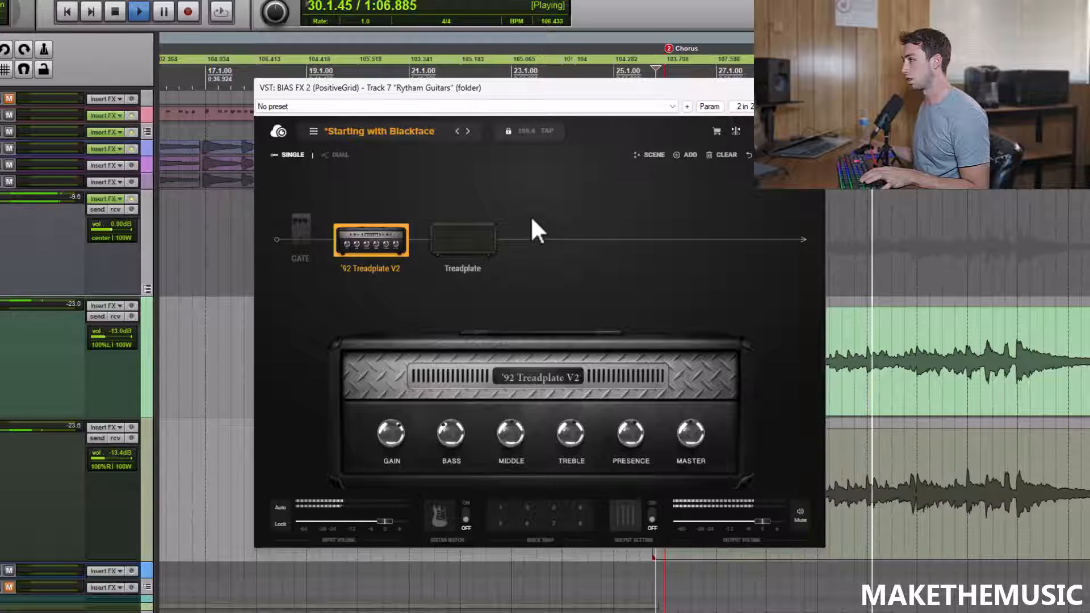
pyautogui.press('space')
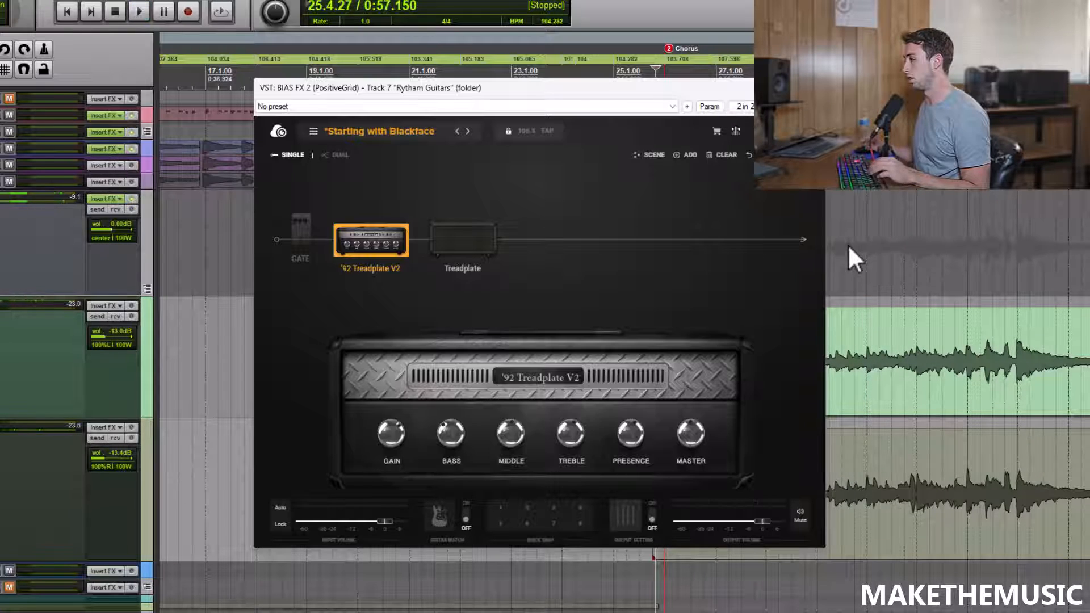
# Step: Turn on the noise gate and lower its threshold, sensitivity and release while the chorus plays
pyautogui.moveTo(524, 88); pyautogui.dragTo(594, 83)
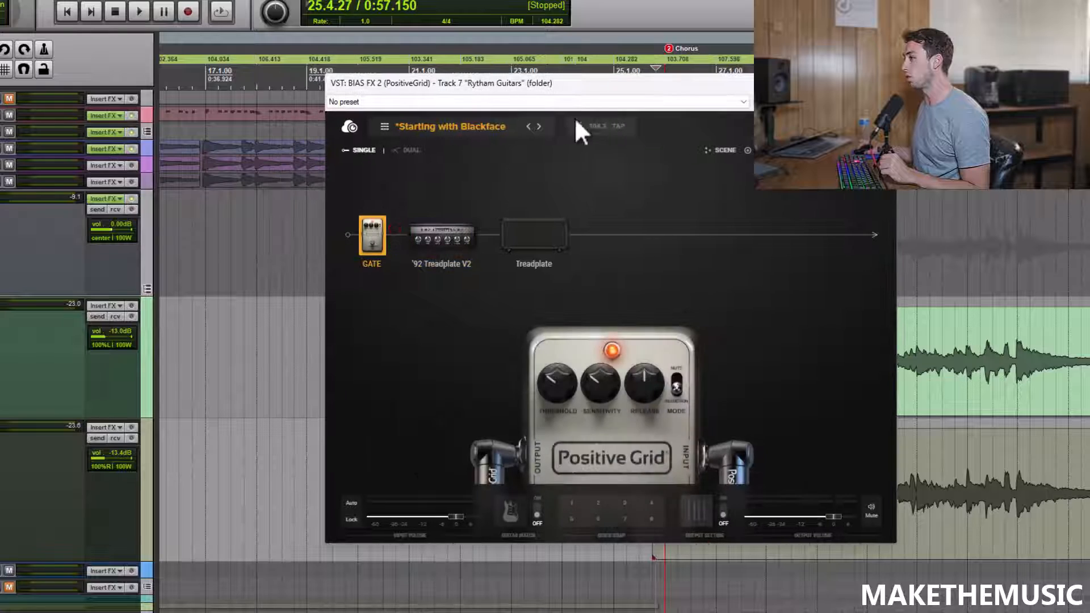
pyautogui.click(676, 380)
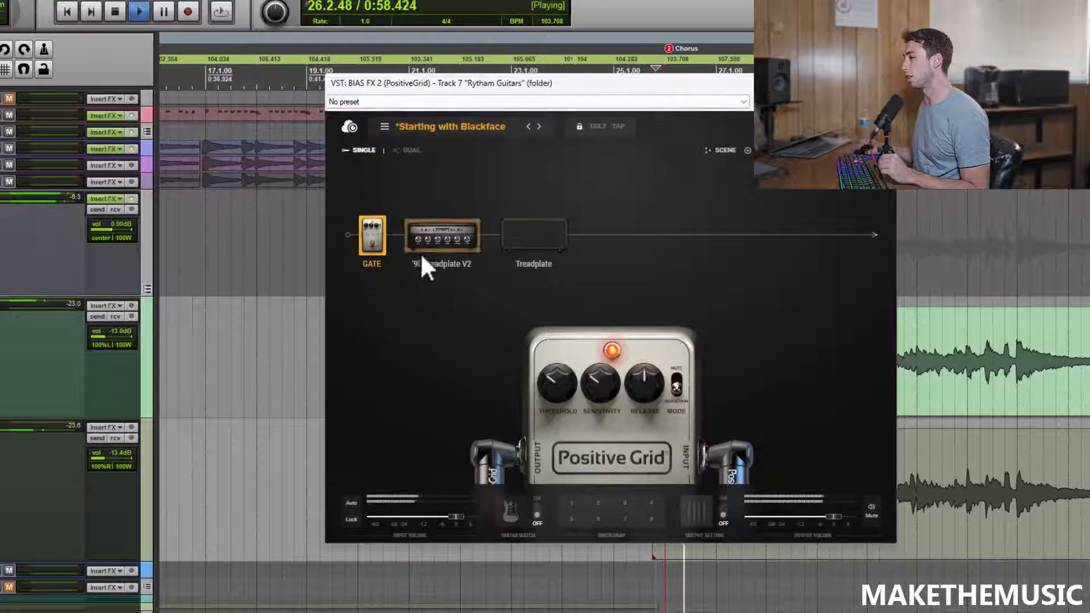
pyautogui.moveTo(563, 388); pyautogui.dragTo(563, 403)
pyautogui.moveTo(613, 388); pyautogui.dragTo(659, 393)
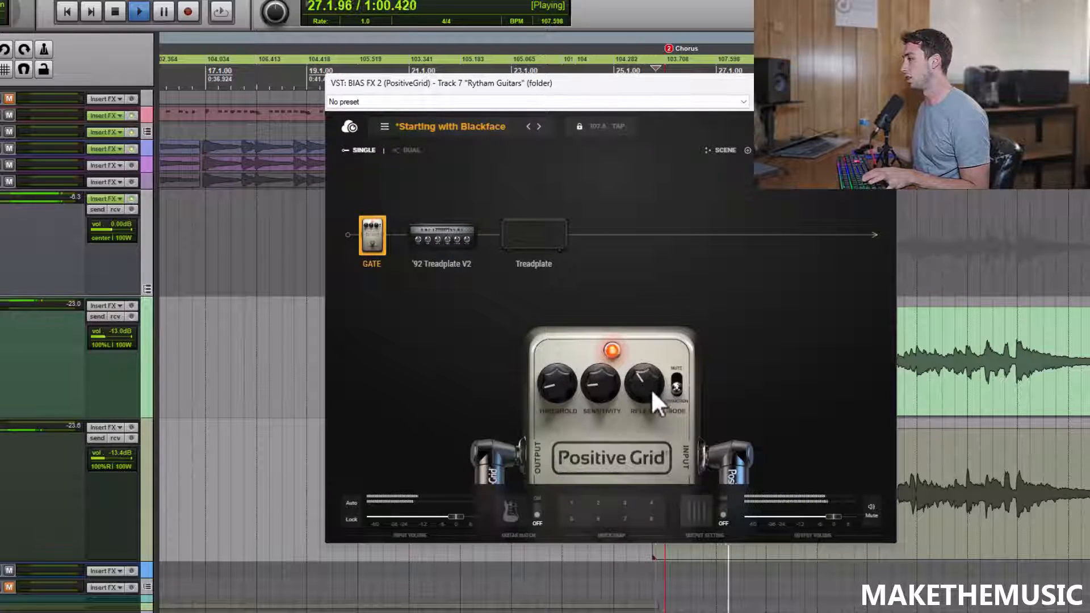
pyautogui.press('space')
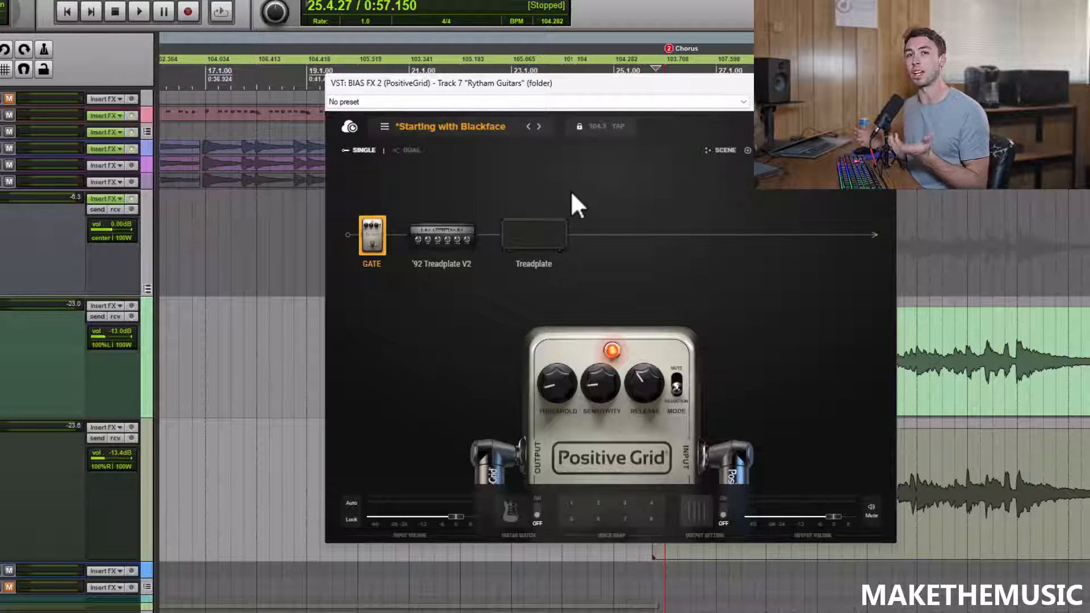
# Step: Inspect the amp and the Treadplate cabinet's microphone setup, and briefly play the chorus through them
pyautogui.click(448, 237)
pyautogui.click(534, 227)
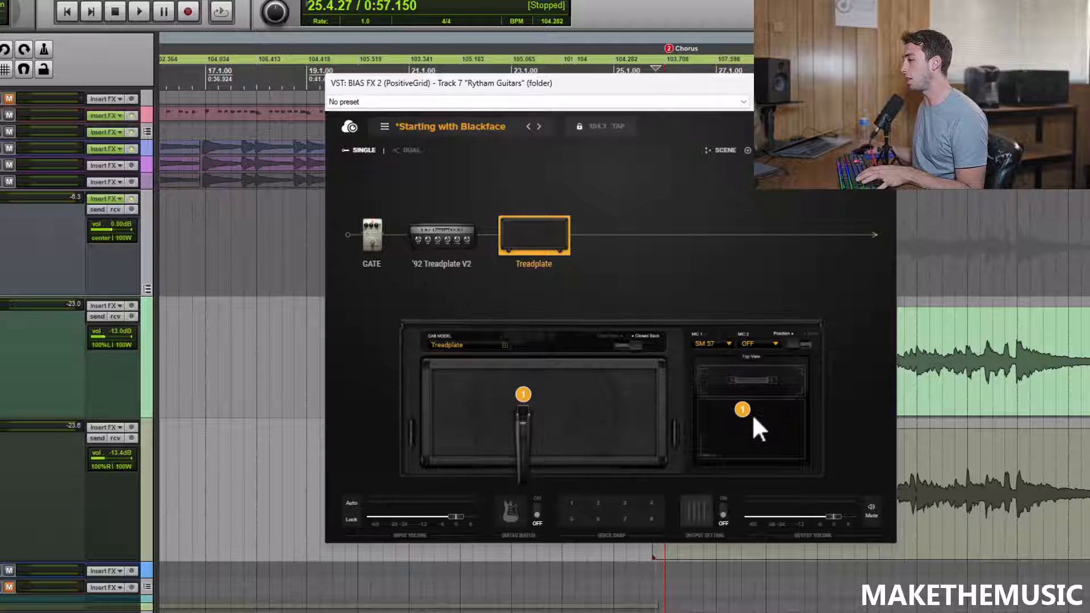
pyautogui.press('space')
pyautogui.press('space')
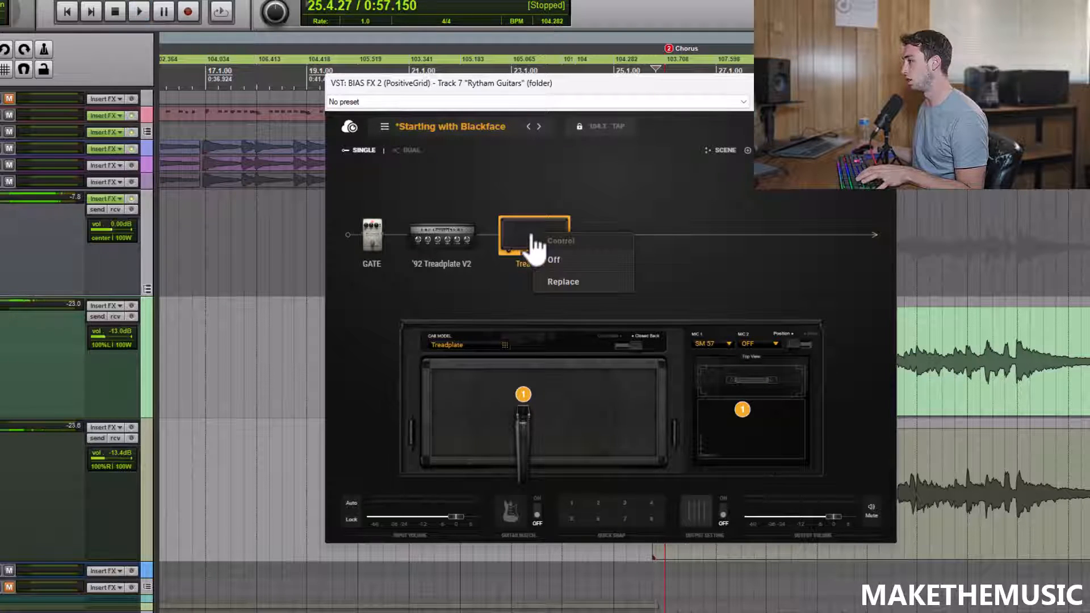
# Step: Swap the Treadplate cabinet for the four-speaker Green 25s and play the chorus to audition it
pyautogui.rightClick(534, 245)
pyautogui.click(564, 283)
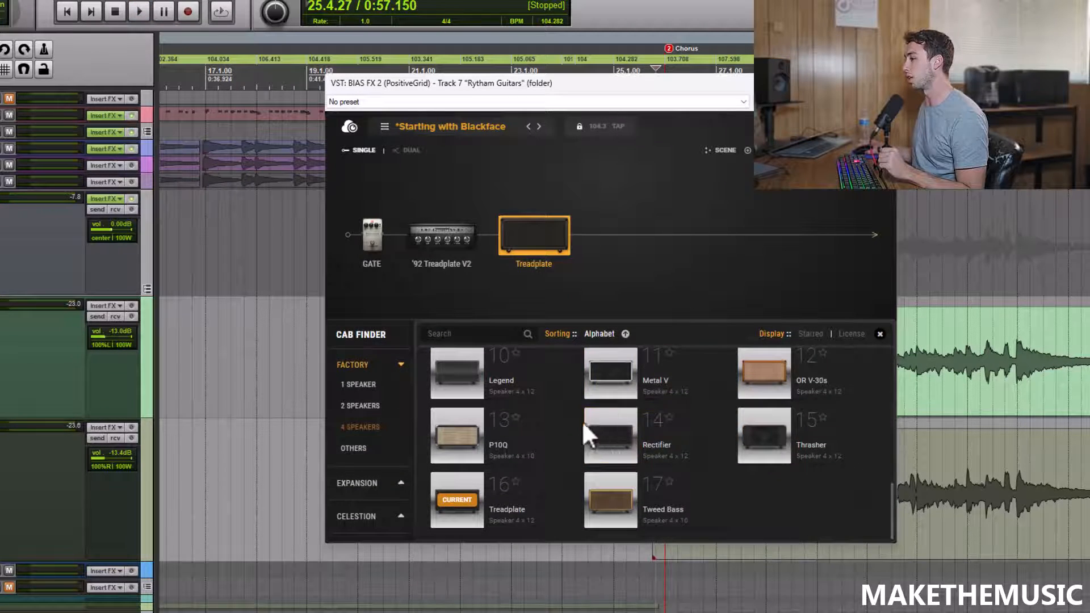
pyautogui.scroll(1, 657, 470)
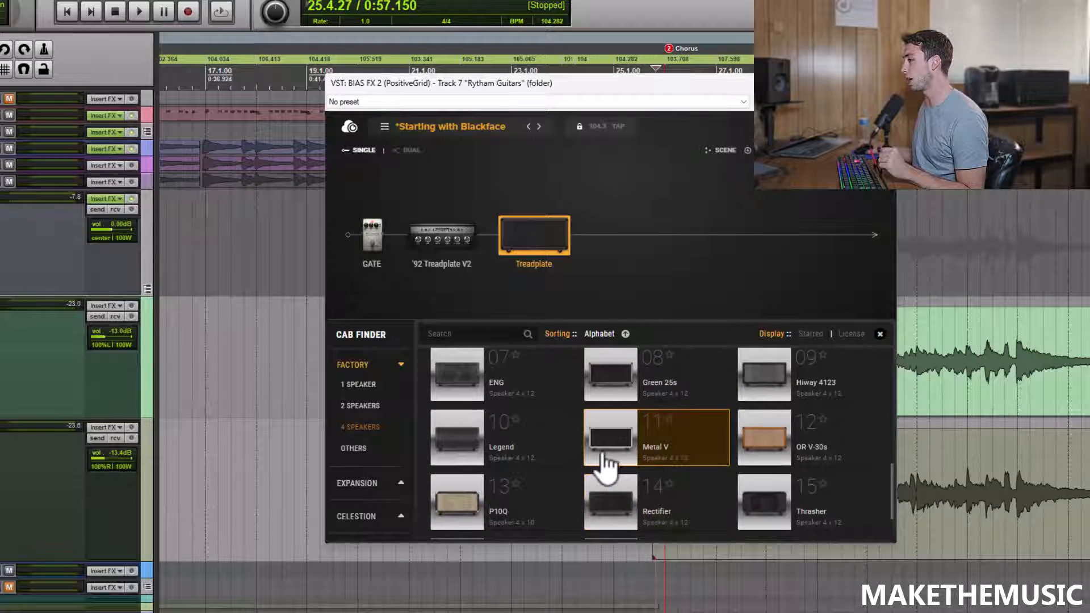
pyautogui.scroll(1, 604, 462)
pyautogui.click(653, 439)
pyautogui.scroll(-2, 665, 272)
pyautogui.press('space')
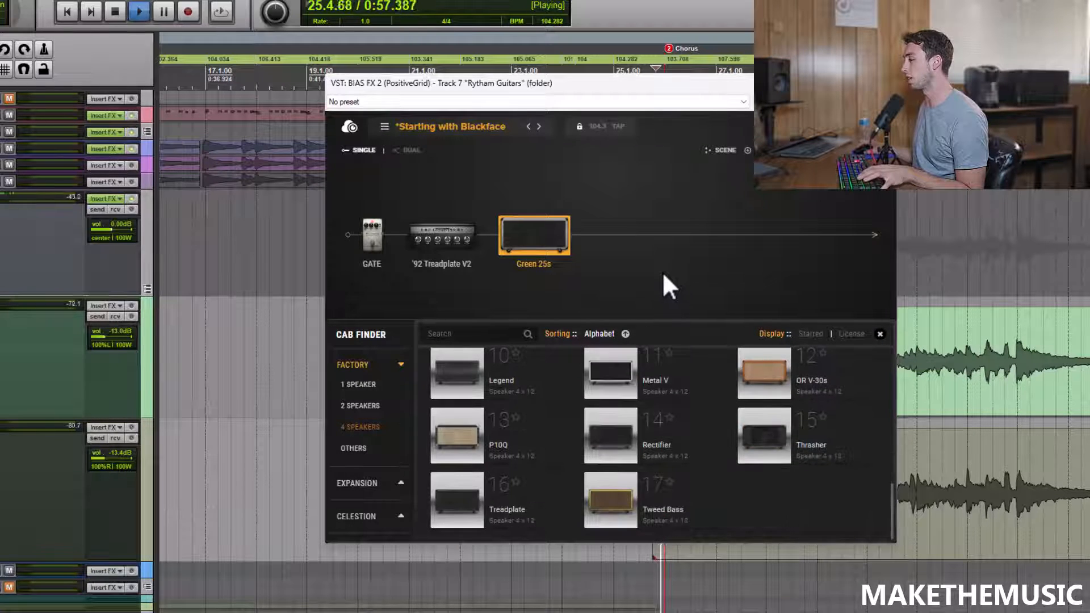
pyautogui.scroll(2, 678, 404)
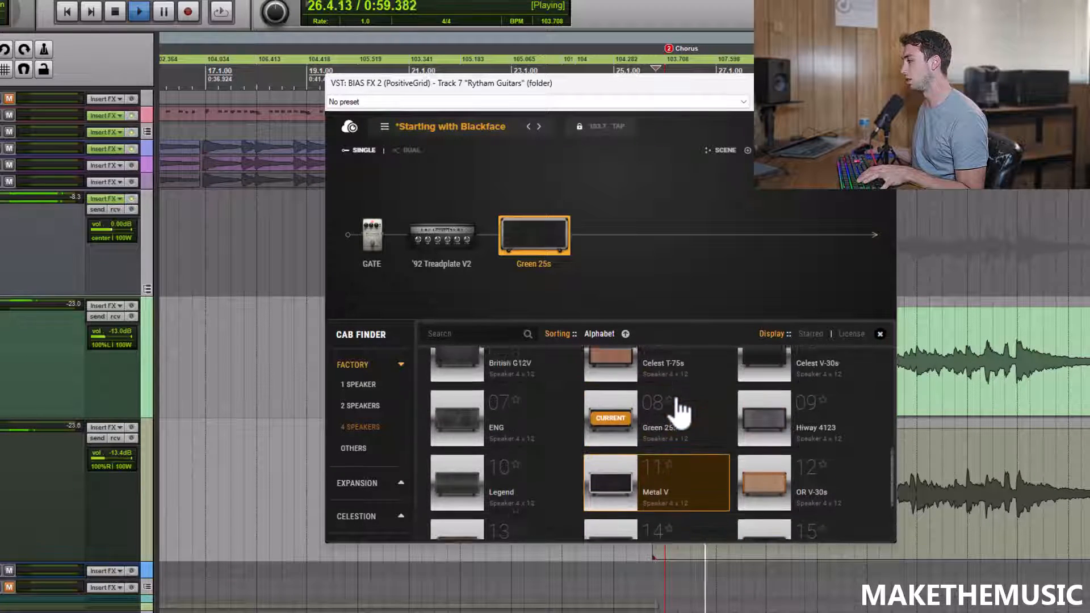
pyautogui.press('space')
# Step: Switch the cabinet to Celest V-30s and play the chorus to compare its sound
pyautogui.scroll(-2, 675, 413)
pyautogui.scroll(3, 741, 479)
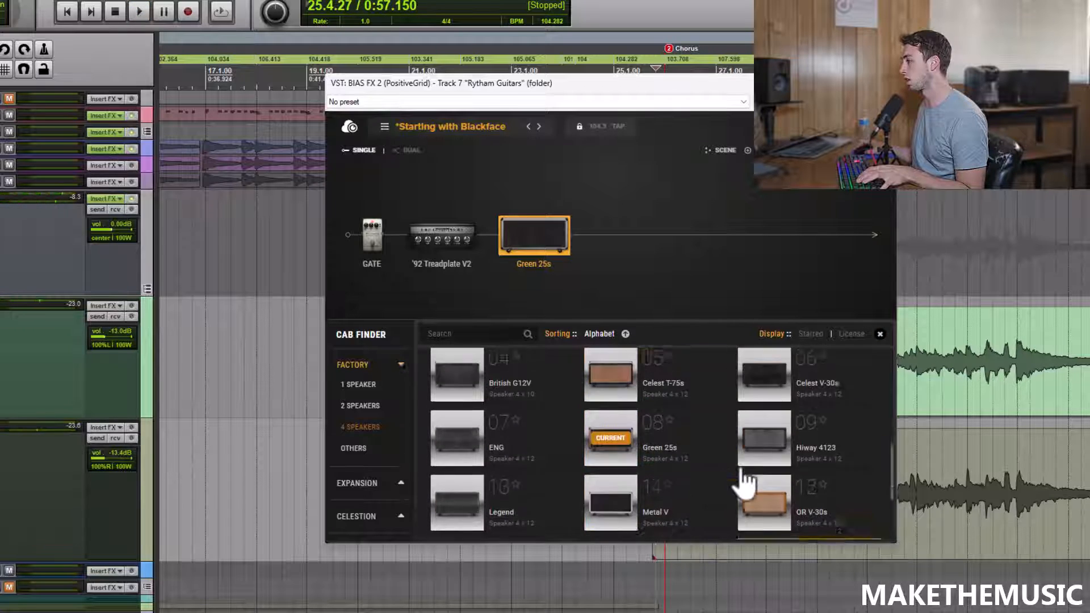
pyautogui.click(800, 439)
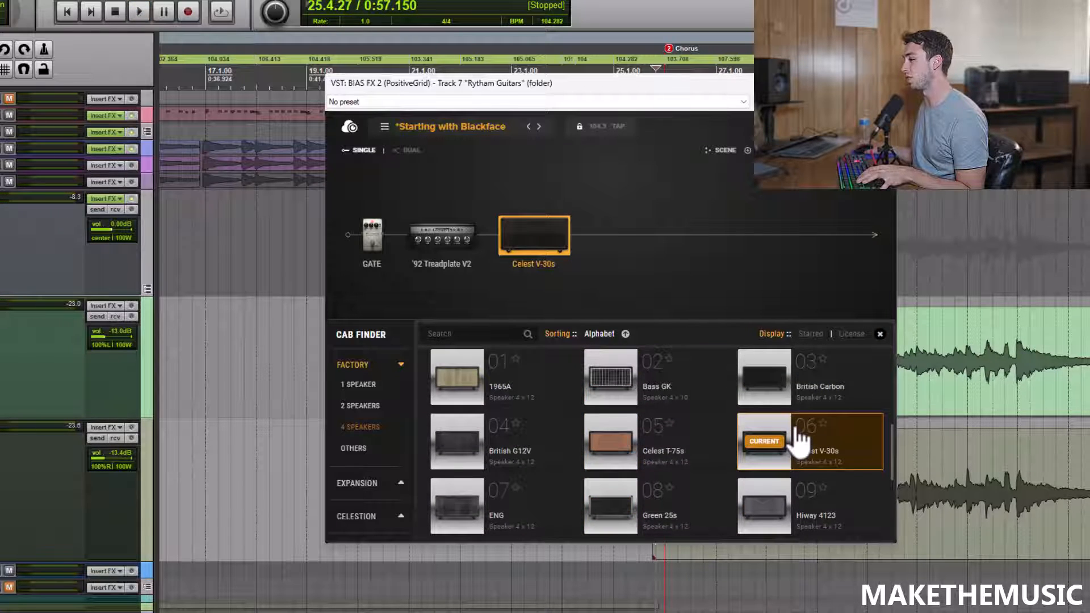
pyautogui.scroll(-2, 800, 440)
pyautogui.press('space')
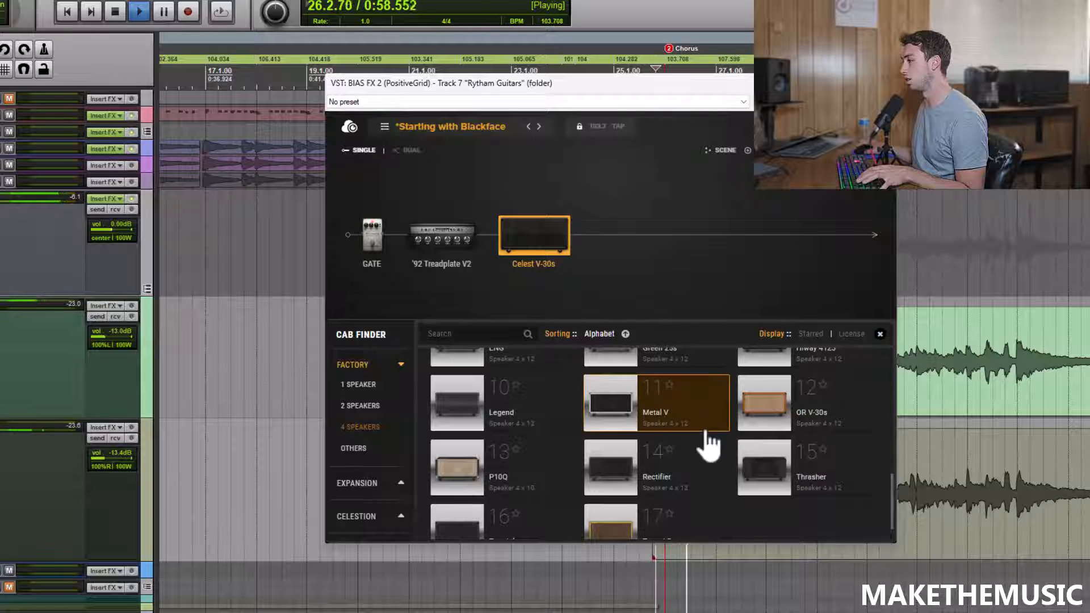
pyautogui.press('space')
# Step: Return the cabinet to Green 25s, close the cab finder and listen to the chorus with the amp displayed
pyautogui.scroll(-1, 709, 445)
pyautogui.scroll(2, 699, 454)
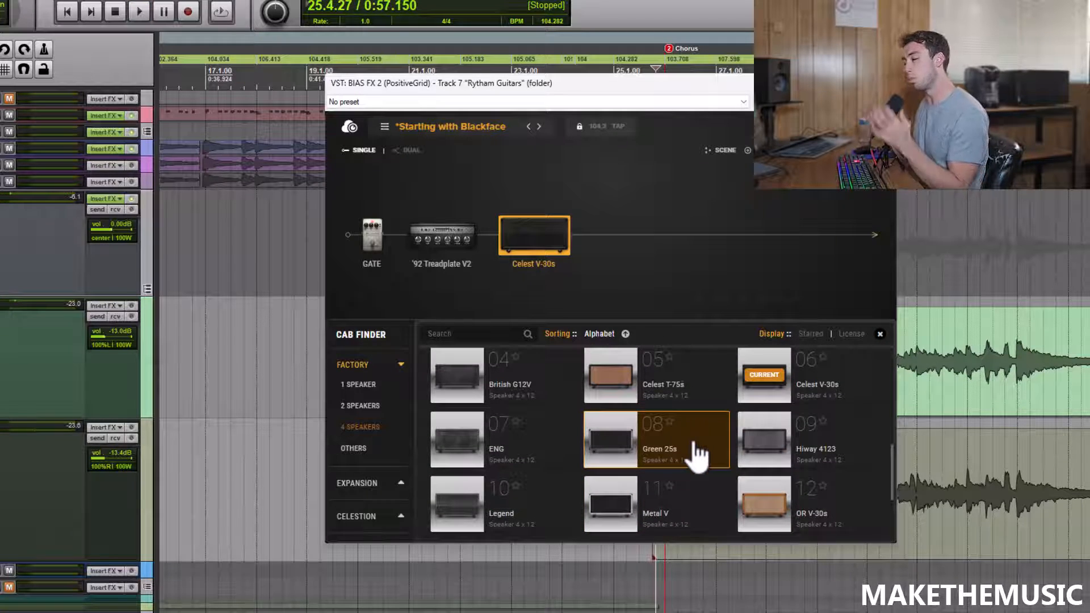
pyautogui.click(696, 452)
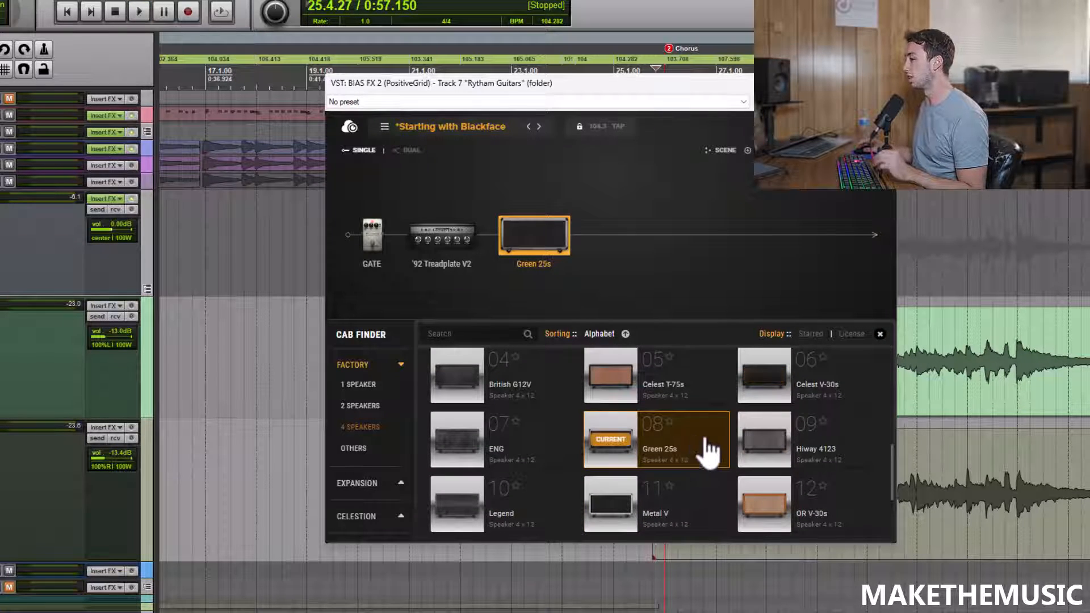
pyautogui.click(880, 335)
pyautogui.press('space')
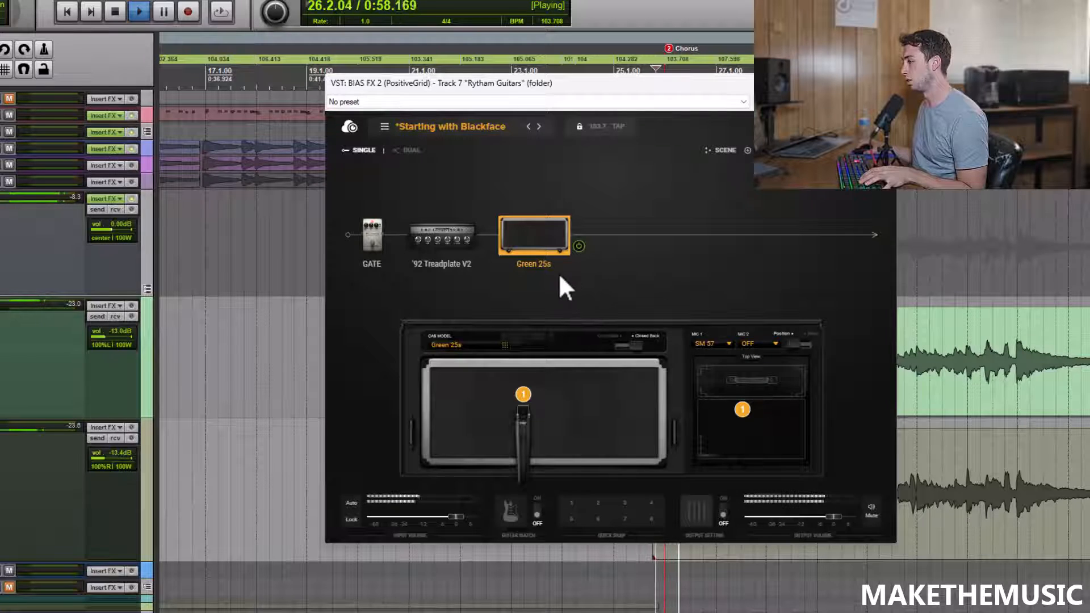
pyautogui.click(437, 250)
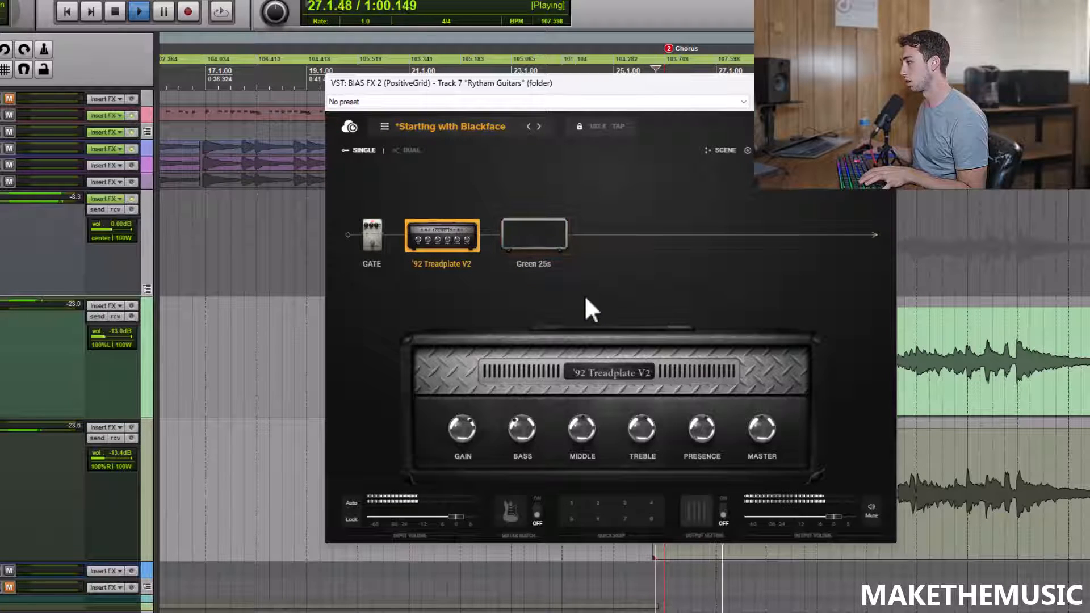
# Step: Stop playback and replace the Green 25s cabinet with the four-speaker Treadplate
pyautogui.click(522, 244)
pyautogui.press('space')
pyautogui.rightClick(522, 245)
pyautogui.click(559, 288)
pyautogui.scroll(-5, 624, 435)
pyautogui.scroll(-1, 619, 428)
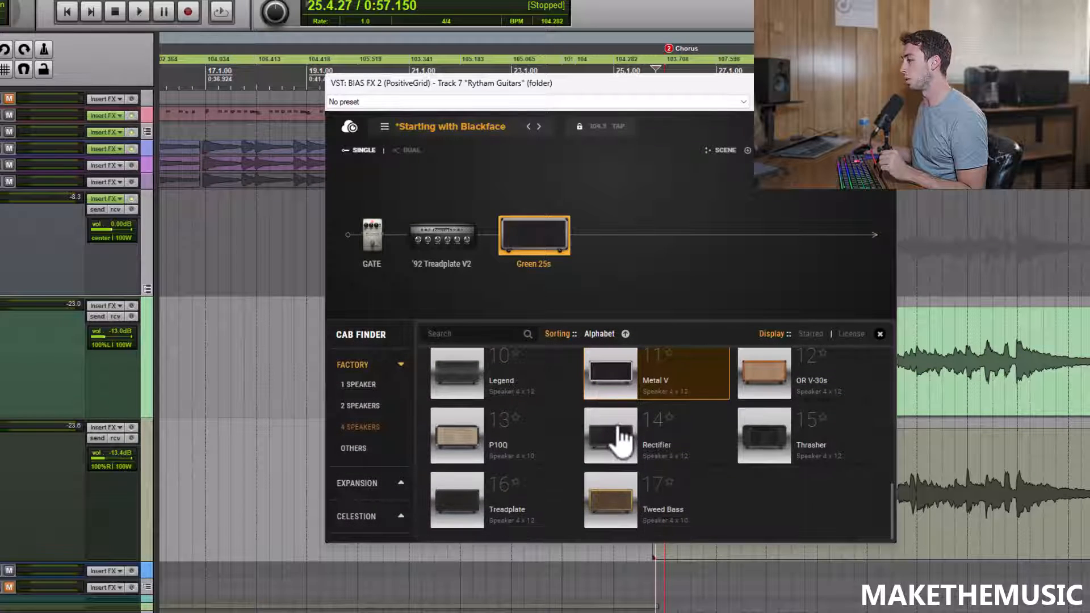
pyautogui.click(516, 510)
pyautogui.click(878, 335)
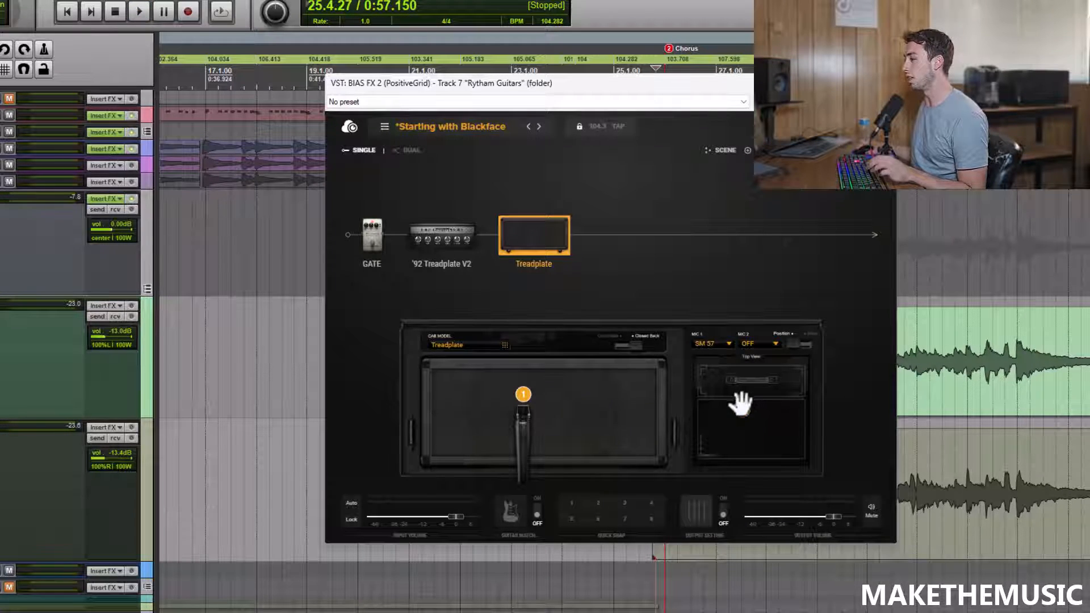
# Step: Audition the SM 57 farther from the Treadplate cabinet, and bring it back close to the grille
pyautogui.press('space')
pyautogui.moveTo(743, 409); pyautogui.dragTo(752, 444)
pyautogui.press('space')
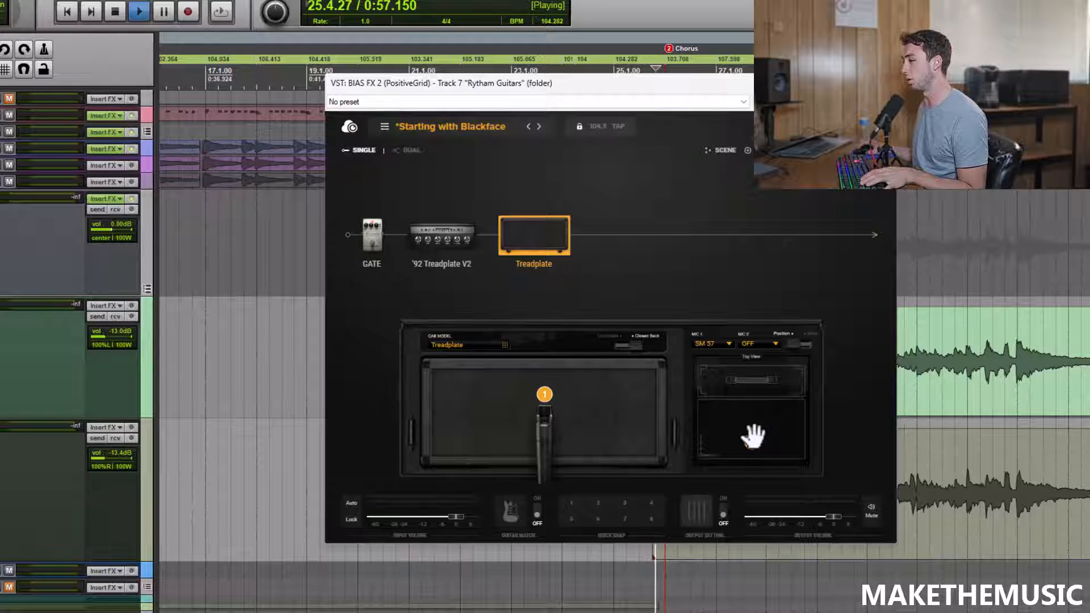
pyautogui.press('space')
pyautogui.moveTo(750, 446)
pyautogui.mouseDown()
pyautogui.moveTo(723, 419)
pyautogui.moveTo(726, 404)
pyautogui.moveTo(756, 414)
pyautogui.moveTo(744, 410)
pyautogui.mouseUp()
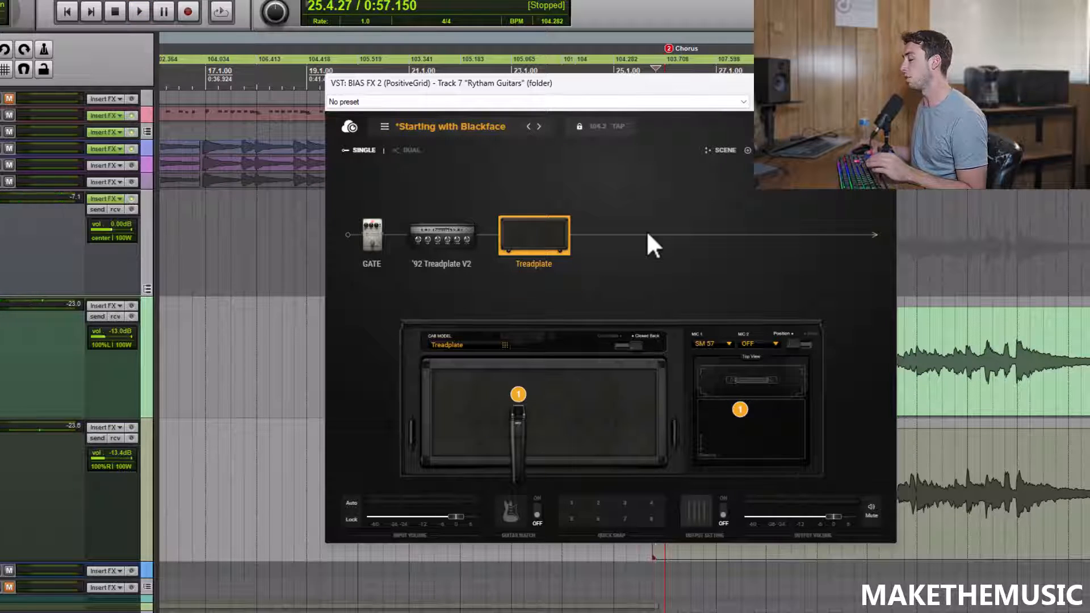
# Step: Try adjustments to the '92 Treadplate V2's gain and middle controls while playing the chorus
pyautogui.click(465, 236)
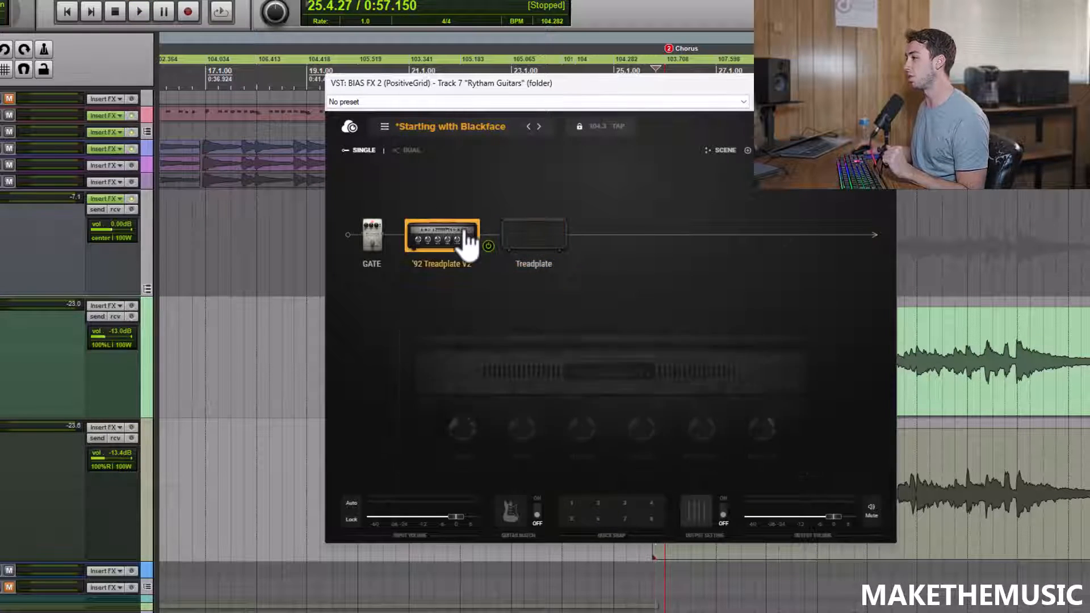
pyautogui.press('space')
pyautogui.moveTo(463, 423); pyautogui.dragTo(465, 430)
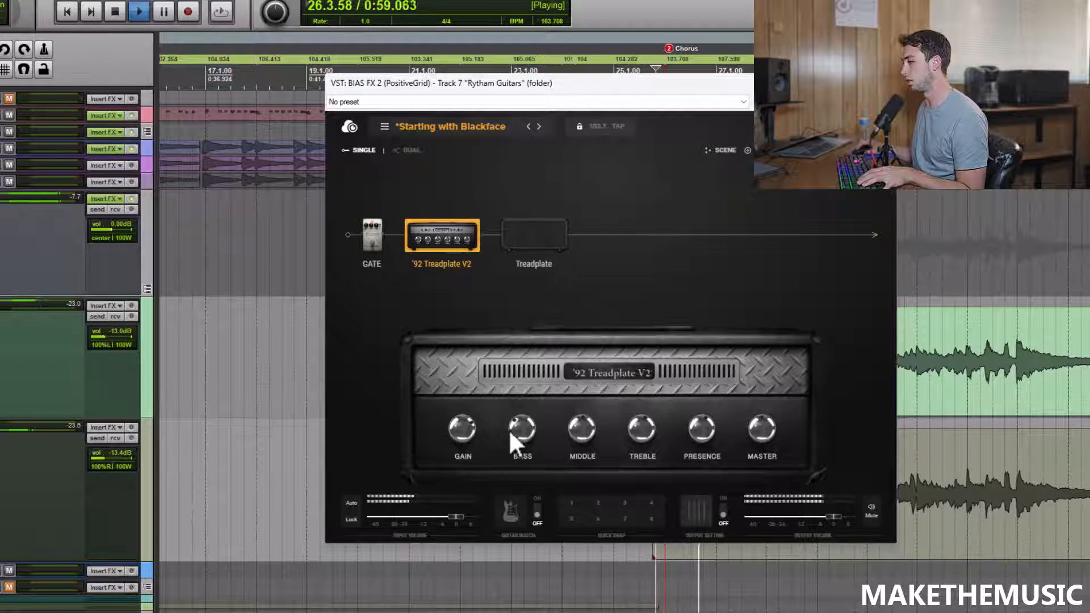
pyautogui.moveTo(584, 427); pyautogui.dragTo(584, 409)
pyautogui.moveTo(588, 353); pyautogui.dragTo(584, 430)
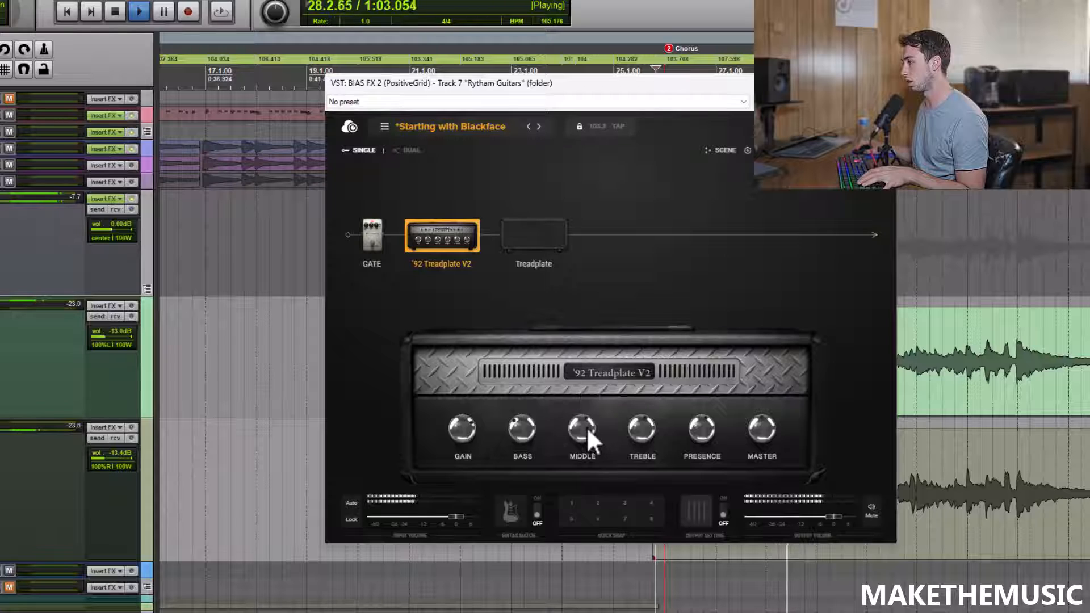
pyautogui.moveTo(712, 461); pyautogui.dragTo(653, 441)
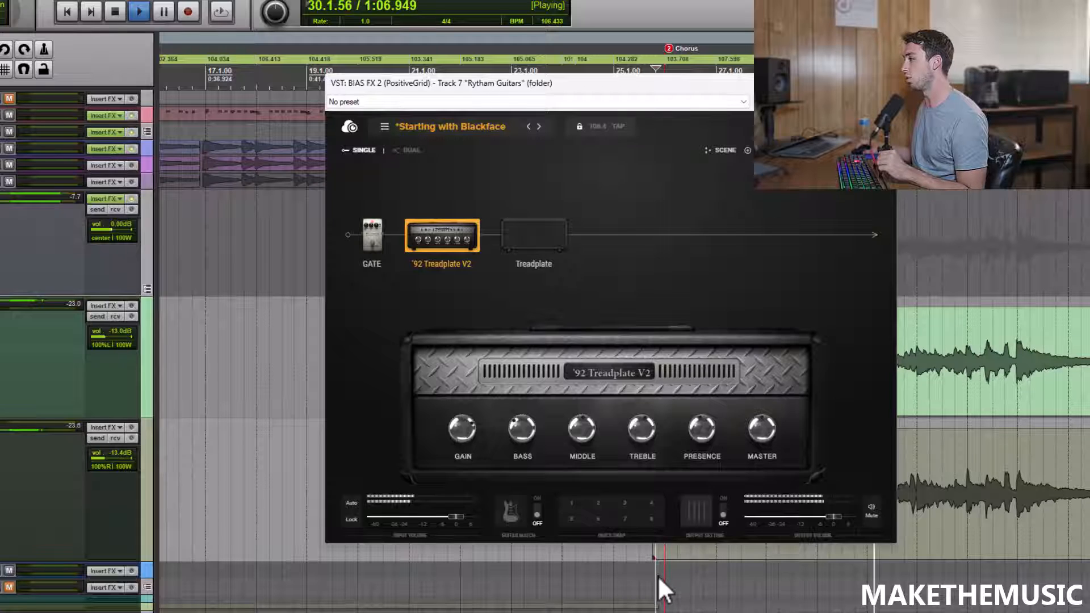
pyautogui.press('space')
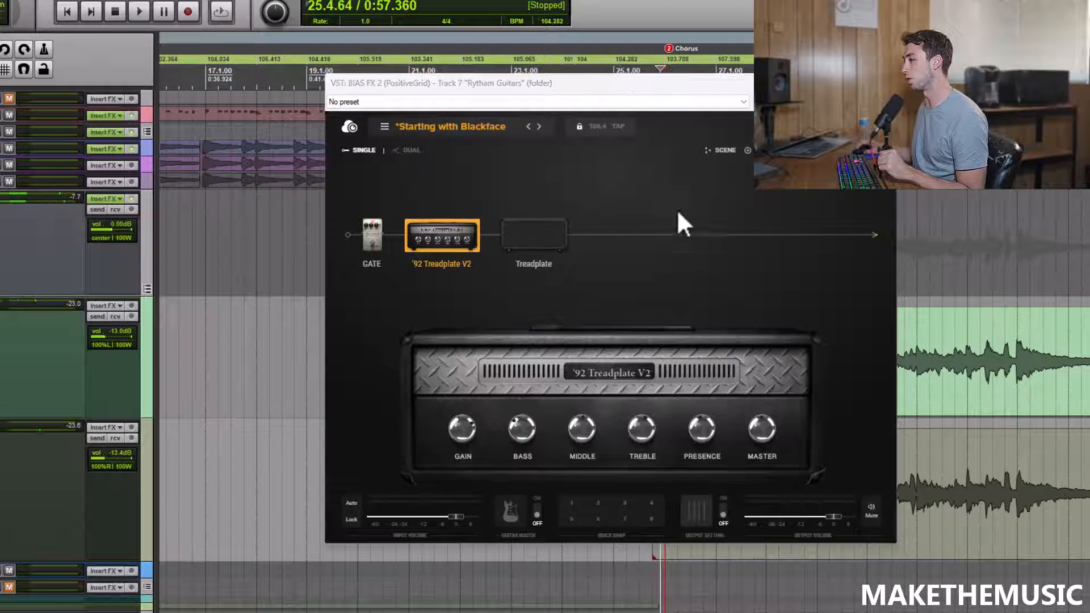
# Step: Add the Blue Comp compressor pedal to the signal chain between the noise gate and the '92 Treadplate V2 amp
pyautogui.doubleClick(745, 160)
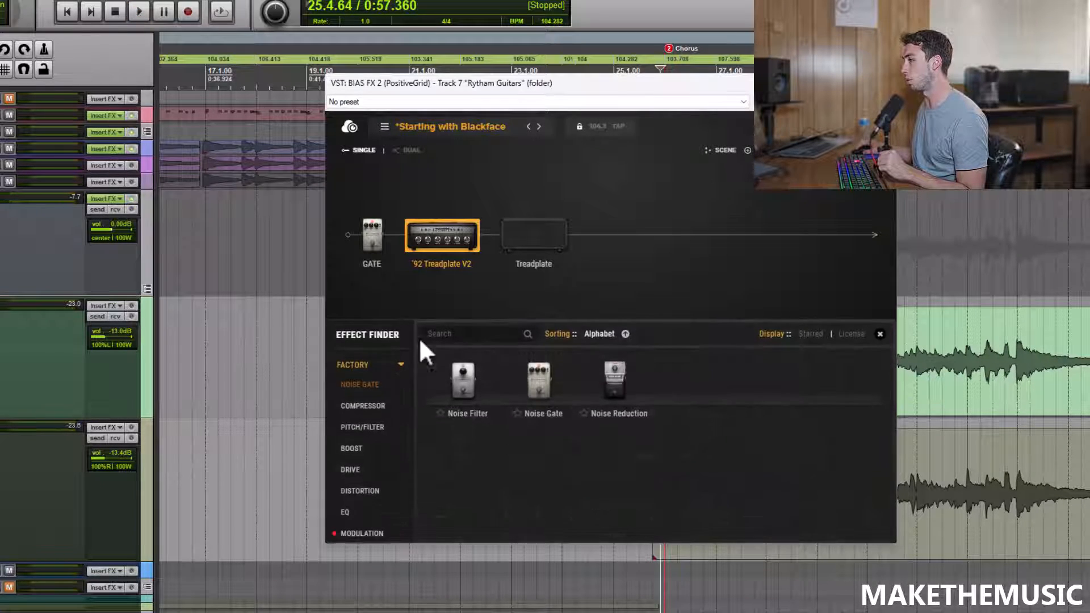
pyautogui.click(373, 410)
pyautogui.moveTo(544, 426); pyautogui.dragTo(602, 238)
pyautogui.click(880, 334)
# Step: Fine-tune the Blue Comp's tone, sustain and level while playing the chorus
pyautogui.press('space')
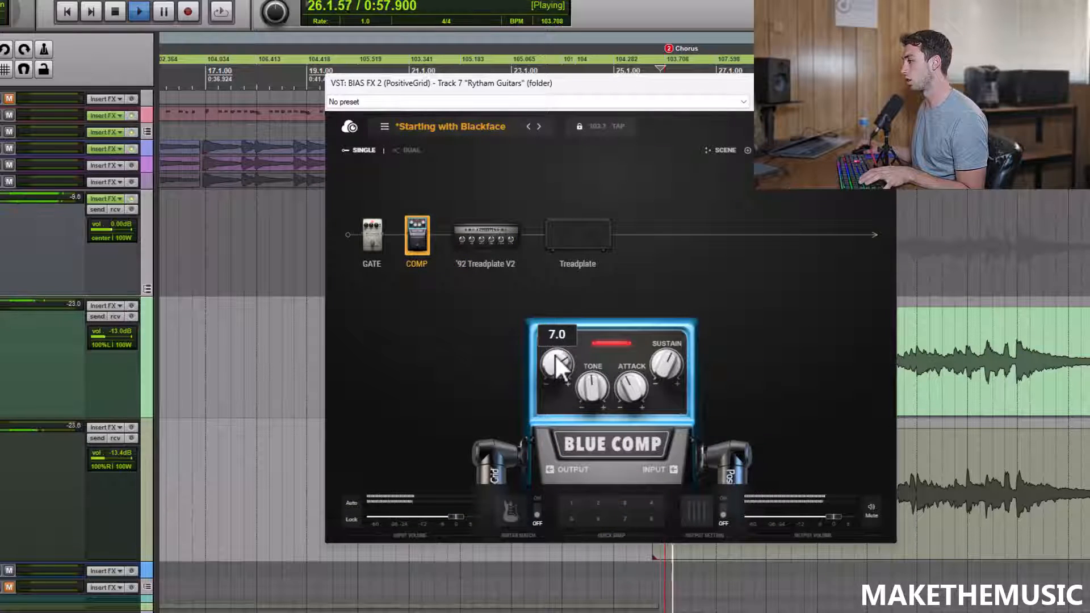
pyautogui.moveTo(593, 391); pyautogui.dragTo(600, 379)
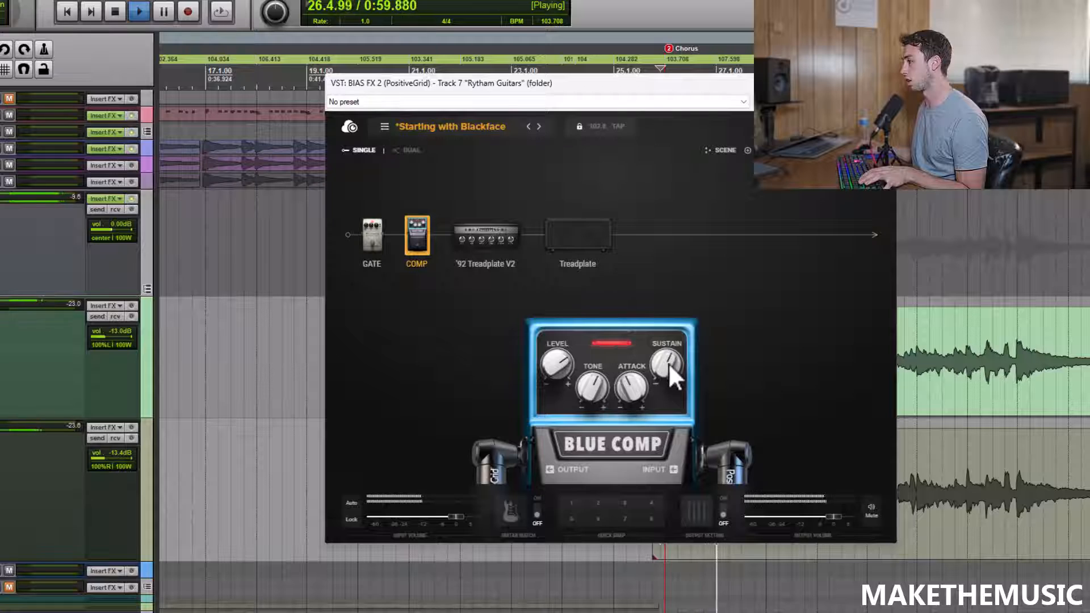
pyautogui.moveTo(670, 360); pyautogui.dragTo(672, 363)
pyautogui.moveTo(561, 361); pyautogui.dragTo(564, 371)
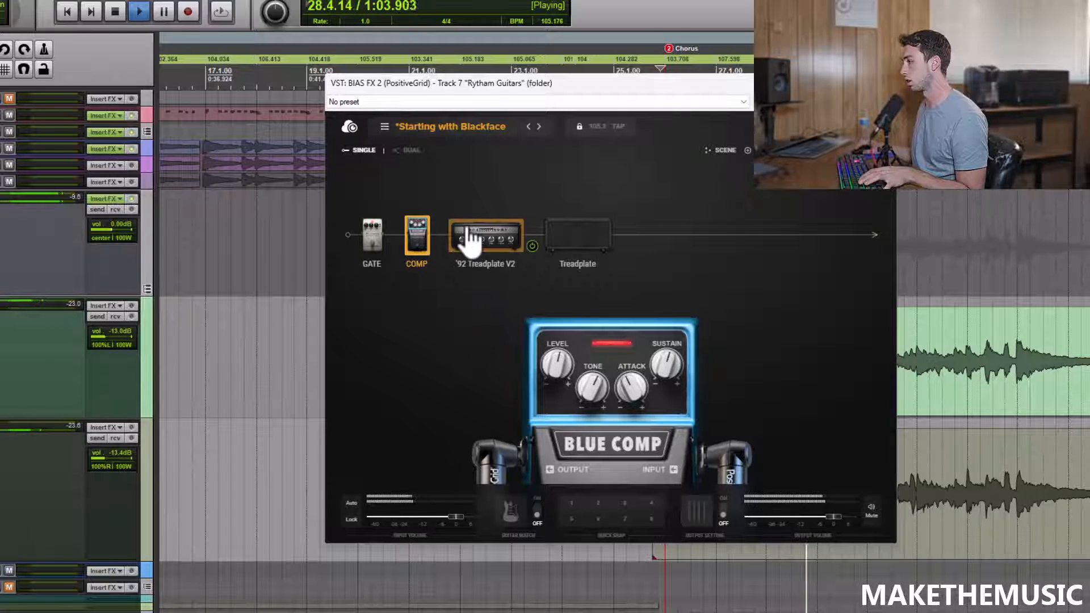
pyautogui.press('space')
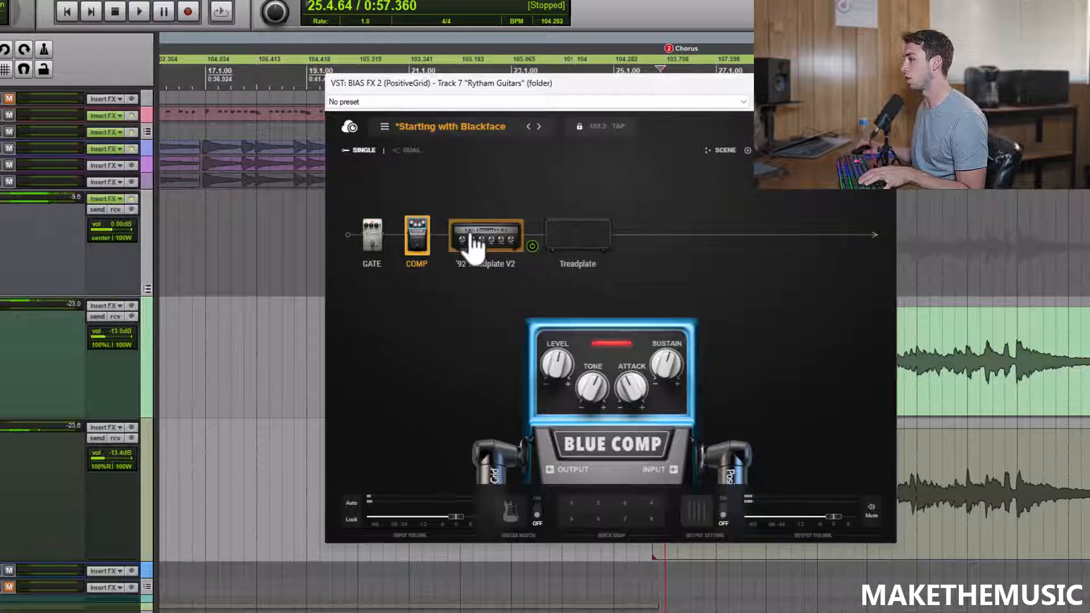
# Step: Add the EQ6 pedal after the Treadplate cabinet and close the effect finder
pyautogui.click(468, 239)
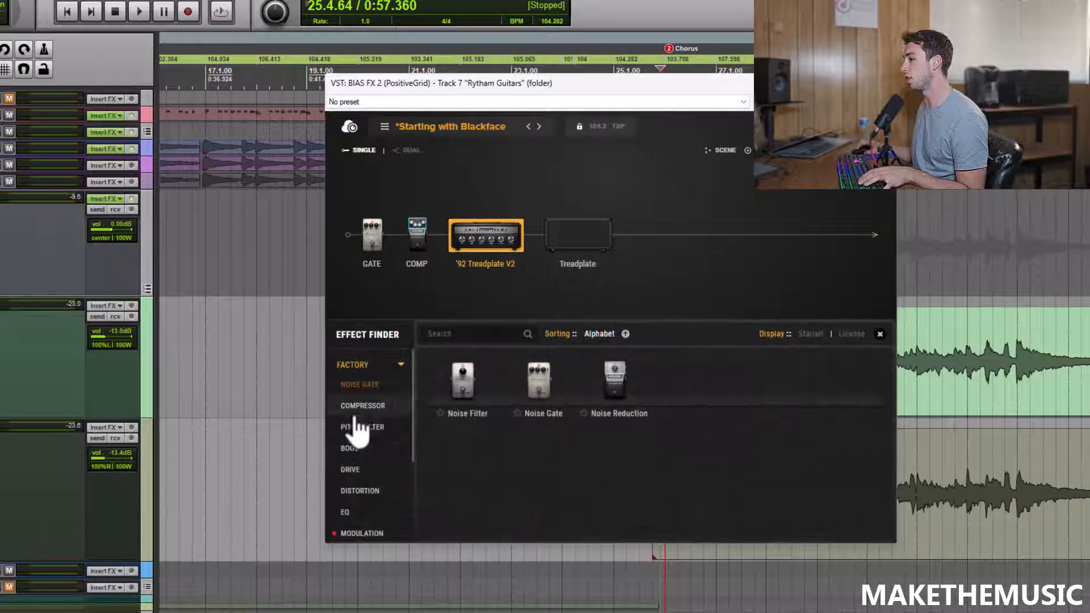
pyautogui.click(349, 512)
pyautogui.scroll(-1, 500, 418)
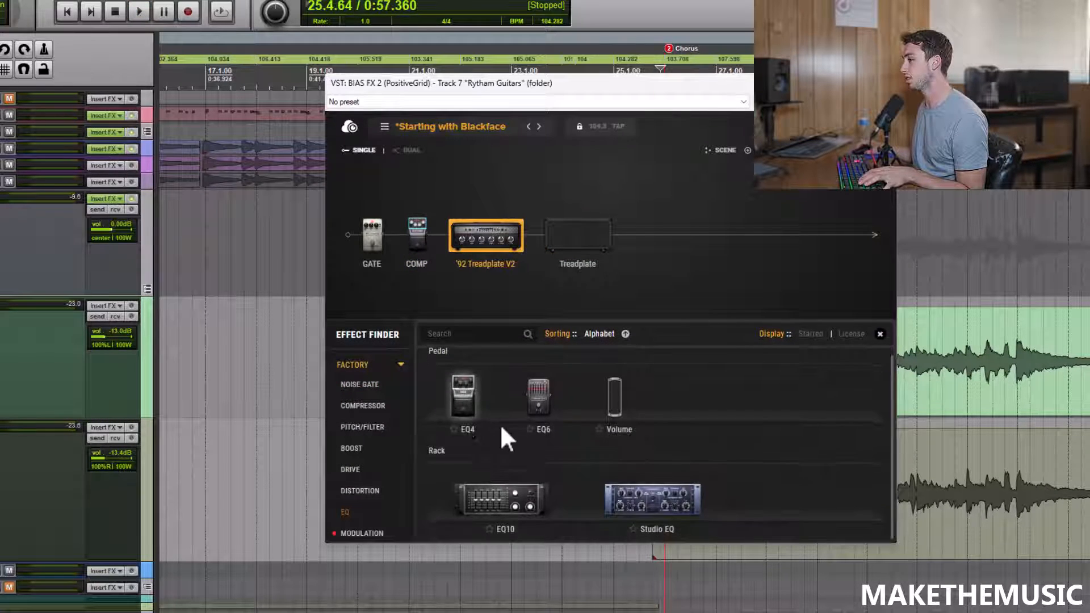
pyautogui.moveTo(540, 413); pyautogui.dragTo(646, 225)
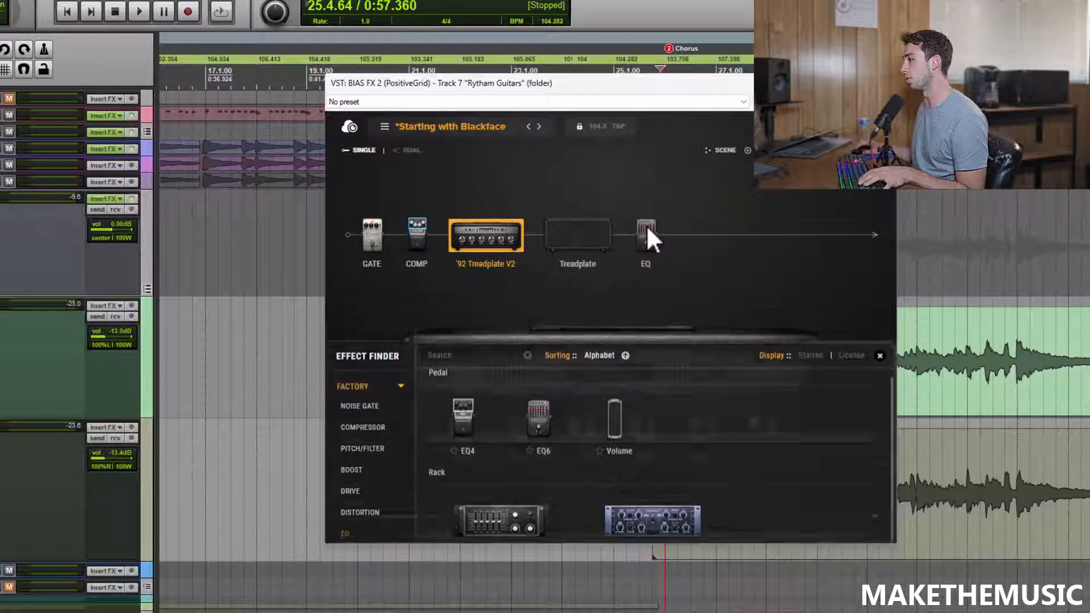
pyautogui.click(649, 250)
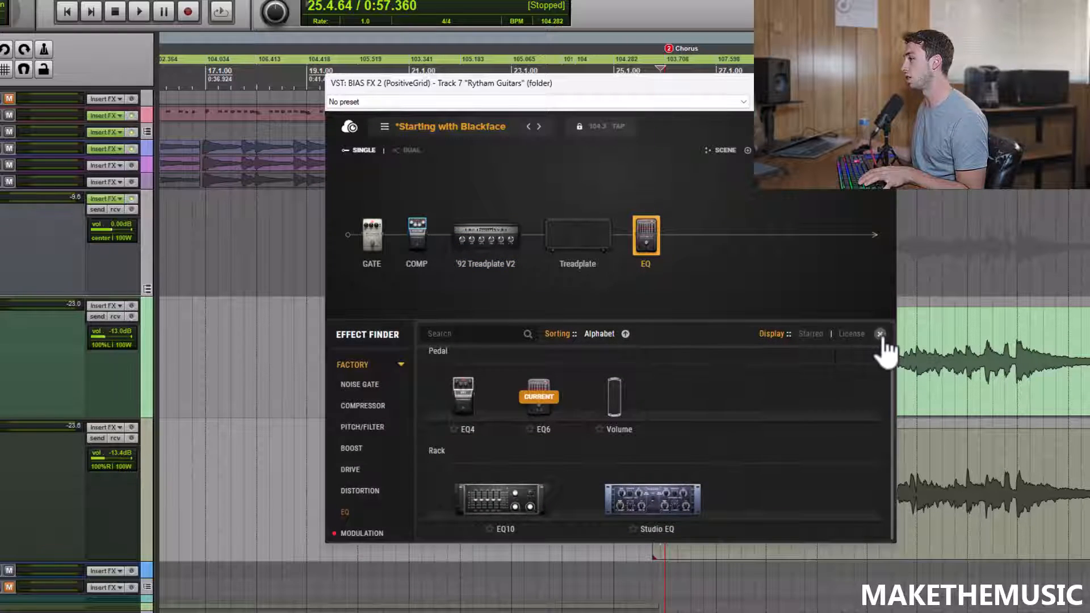
pyautogui.click(880, 334)
# Step: Slightly lower the EQ6's 3.2K, 200 and 400 bands while playing the chorus
pyautogui.press('space')
pyautogui.moveTo(647, 407)
pyautogui.mouseDown()
pyautogui.moveTo(647, 376)
pyautogui.moveTo(651, 419)
pyautogui.moveTo(629, 417)
pyautogui.mouseUp()
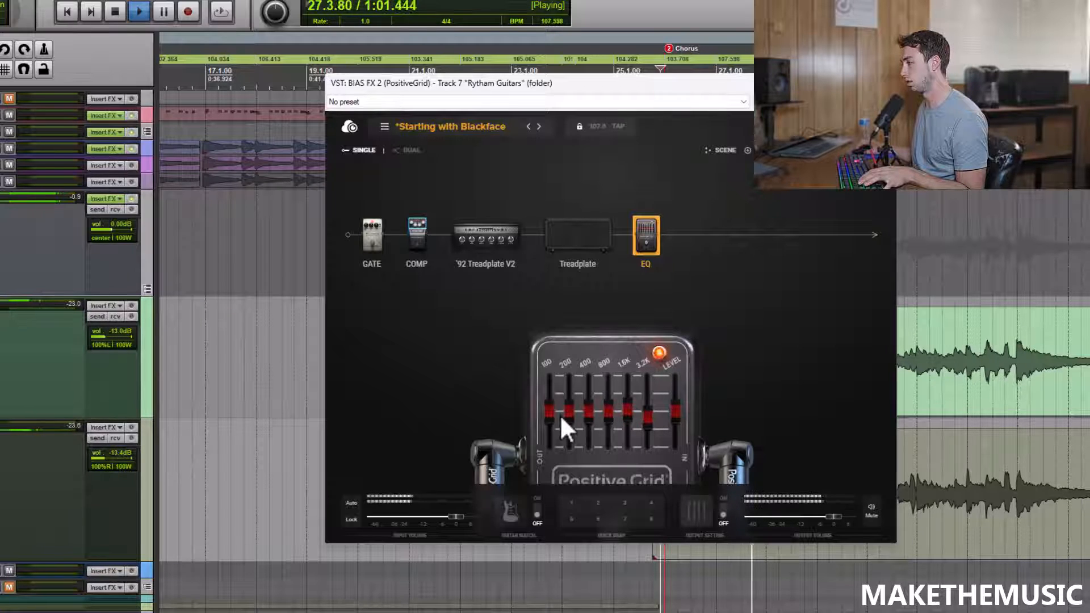
pyautogui.moveTo(566, 405); pyautogui.dragTo(592, 415)
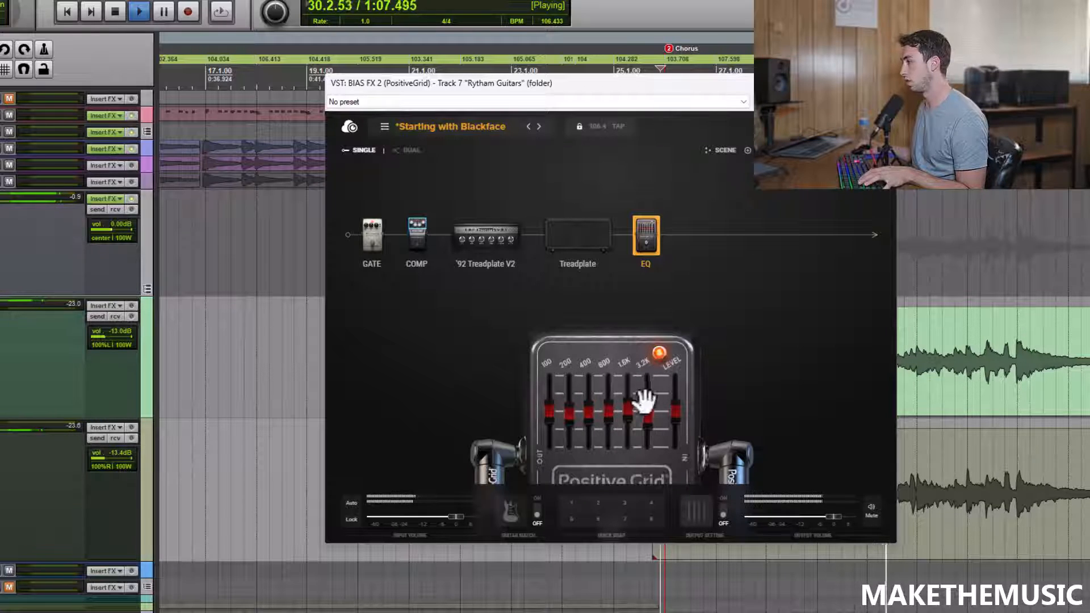
pyautogui.press('space')
# Step: Add the EQ10 rack equalizer after the EQ6 pedal and close the effect finder
pyautogui.click(767, 150)
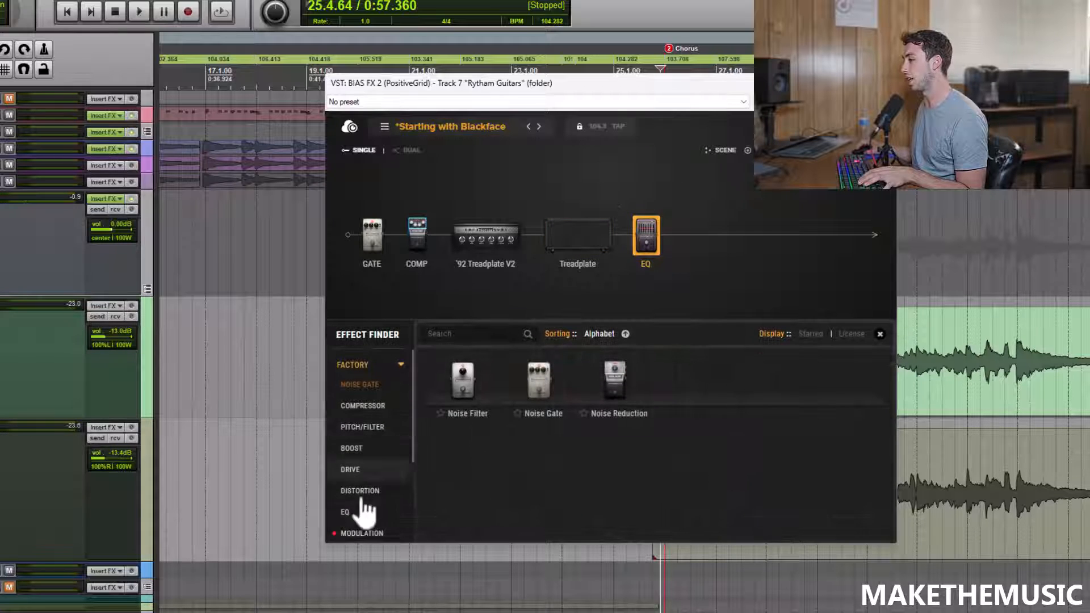
pyautogui.click(369, 513)
pyautogui.moveTo(522, 485); pyautogui.dragTo(761, 298)
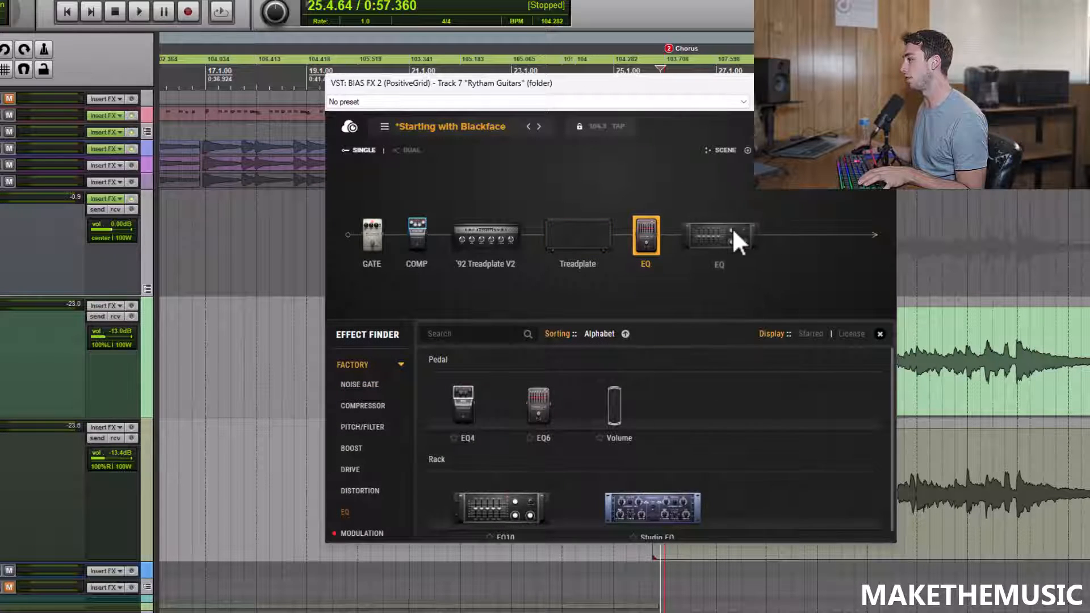
pyautogui.doubleClick(716, 237)
pyautogui.press('space')
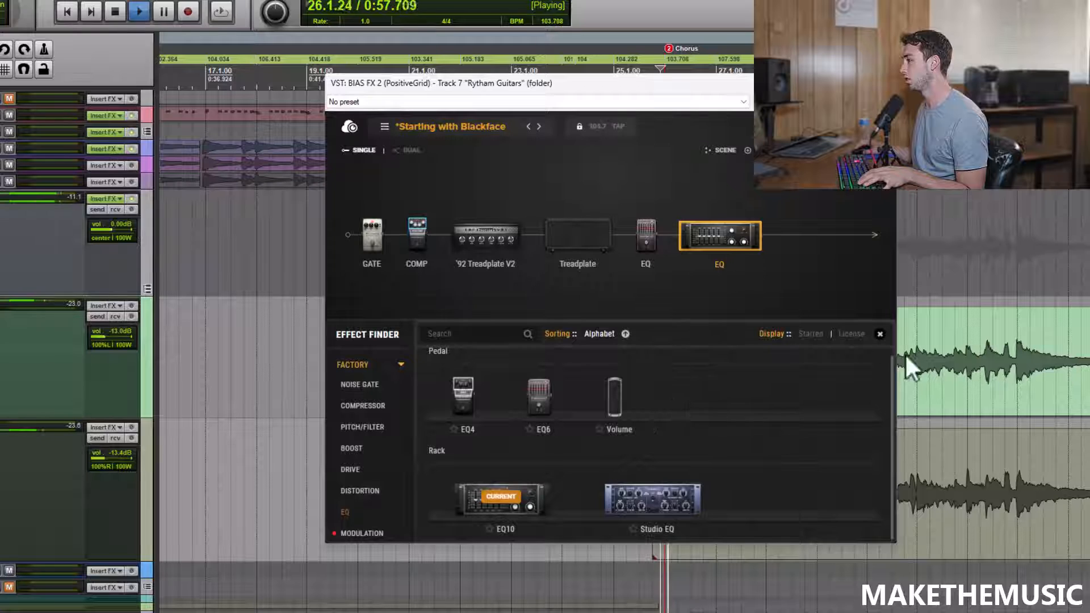
pyautogui.click(880, 334)
# Step: Stop playback and adjust the EQ10's low cut and high cut
pyautogui.press('space')
pyautogui.moveTo(718, 434)
pyautogui.moveTo(714, 428); pyautogui.dragTo(714, 424)
pyautogui.moveTo(795, 465); pyautogui.dragTo(794, 475)
# Step: Shape the EQ10 during the chorus by raising 500 and 8K slightly and lowering 30, 60 and 4K
pyautogui.press('space')
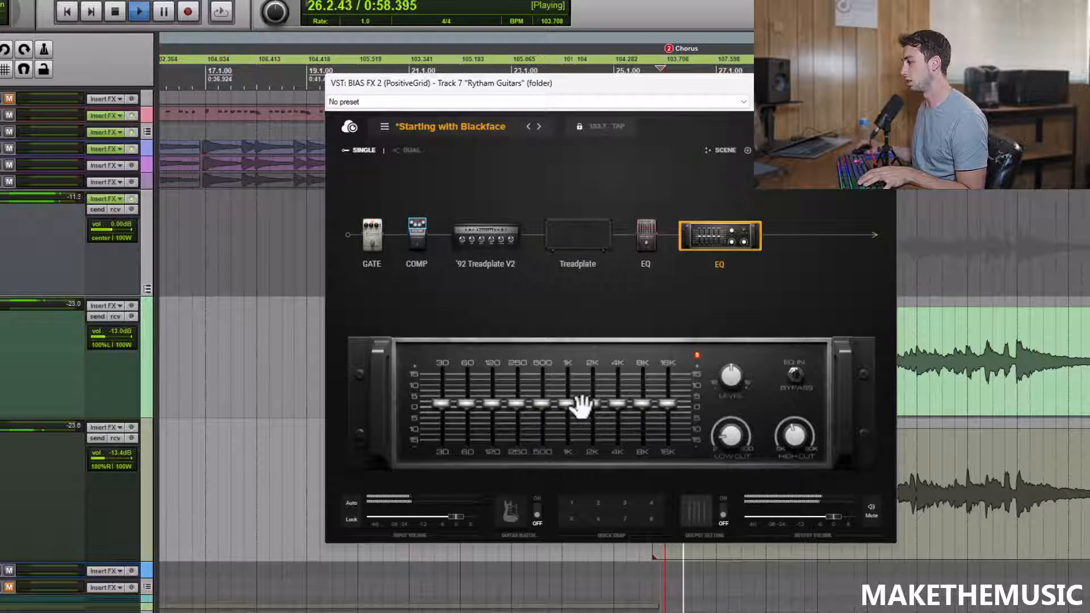
pyautogui.moveTo(535, 408); pyautogui.dragTo(543, 407)
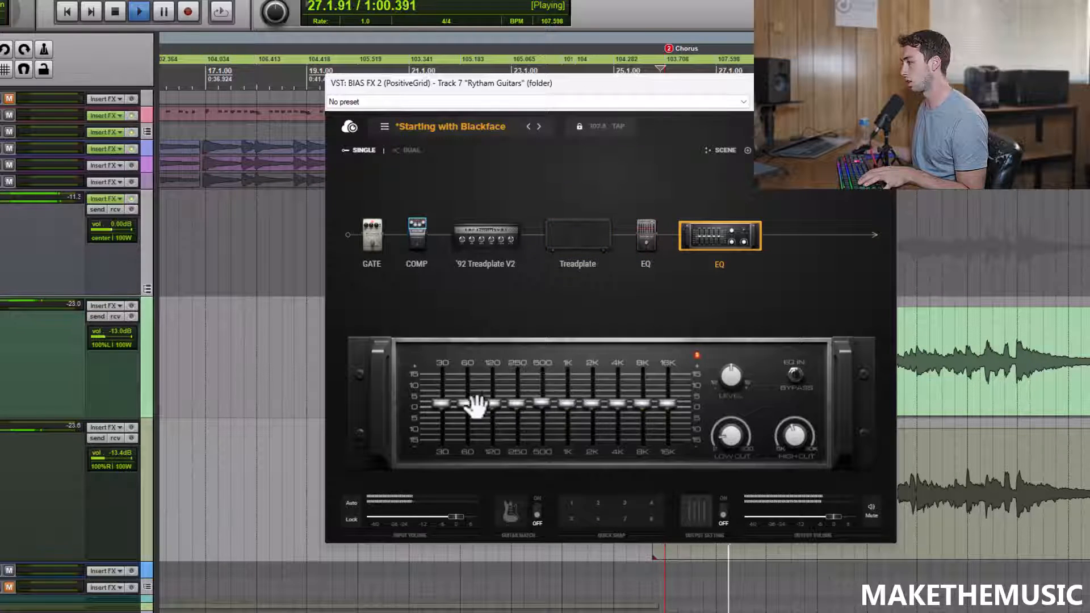
pyautogui.moveTo(465, 403); pyautogui.dragTo(444, 412)
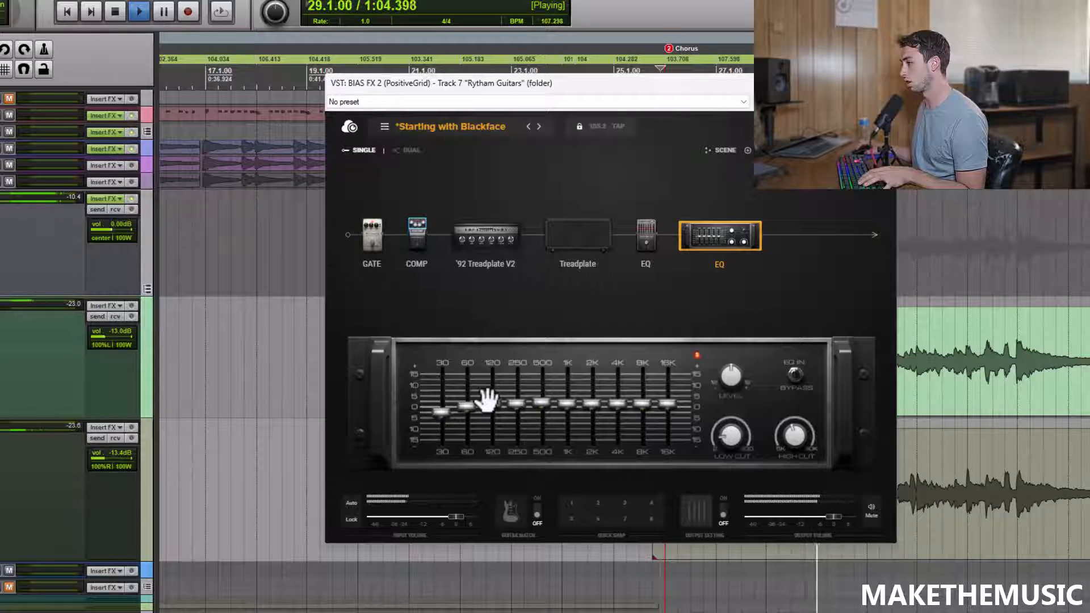
pyautogui.moveTo(592, 404); pyautogui.dragTo(619, 412)
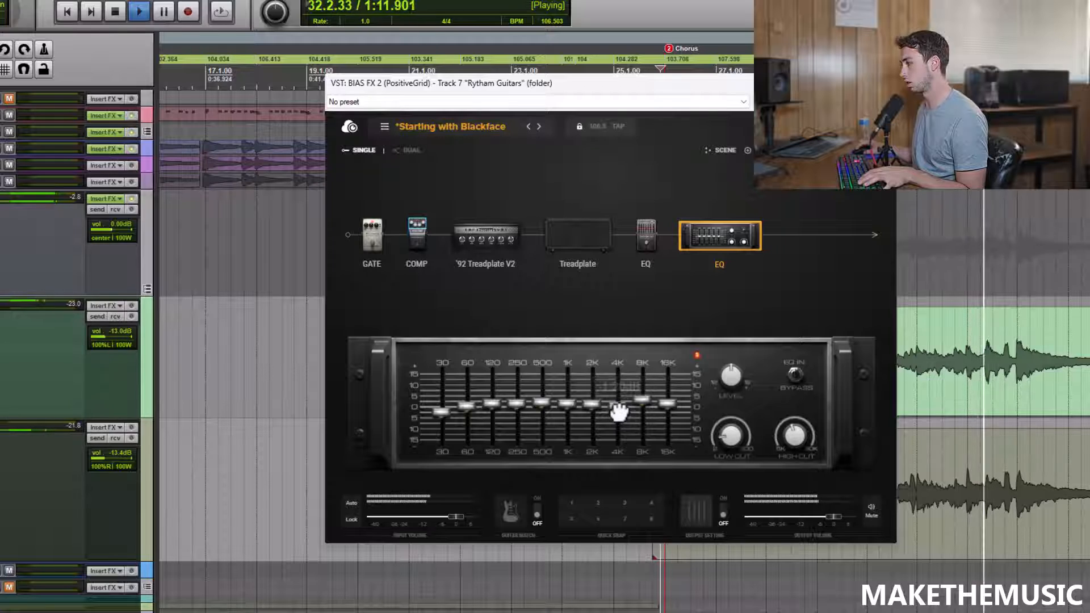
# Step: Lower the '92 Treadplate V2's treble slightly and stop the chorus playback
pyautogui.click(486, 249)
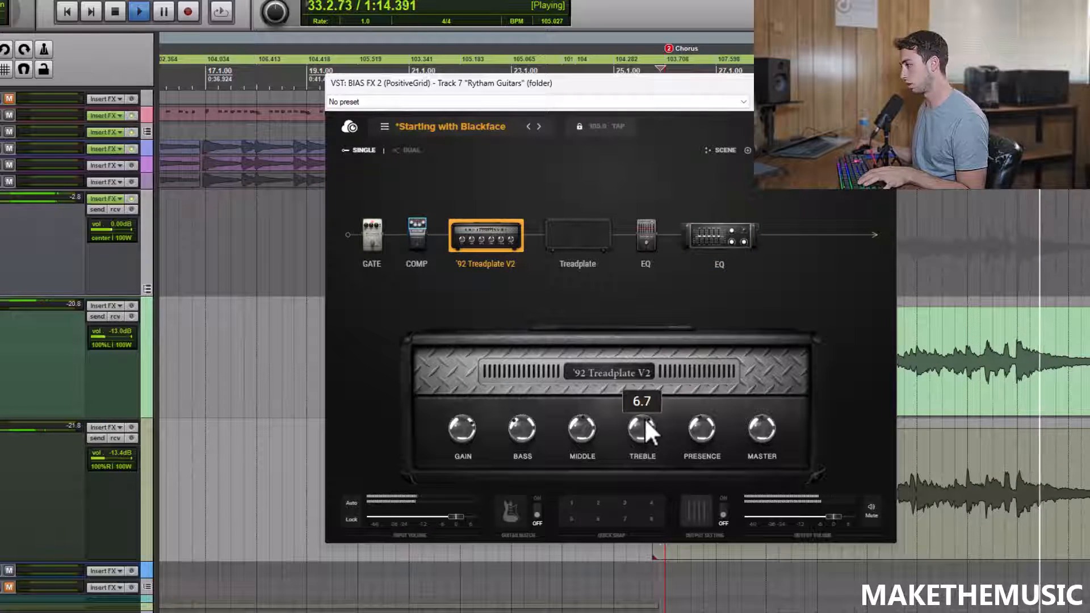
pyautogui.moveTo(644, 421); pyautogui.dragTo(645, 431)
pyautogui.press('space')
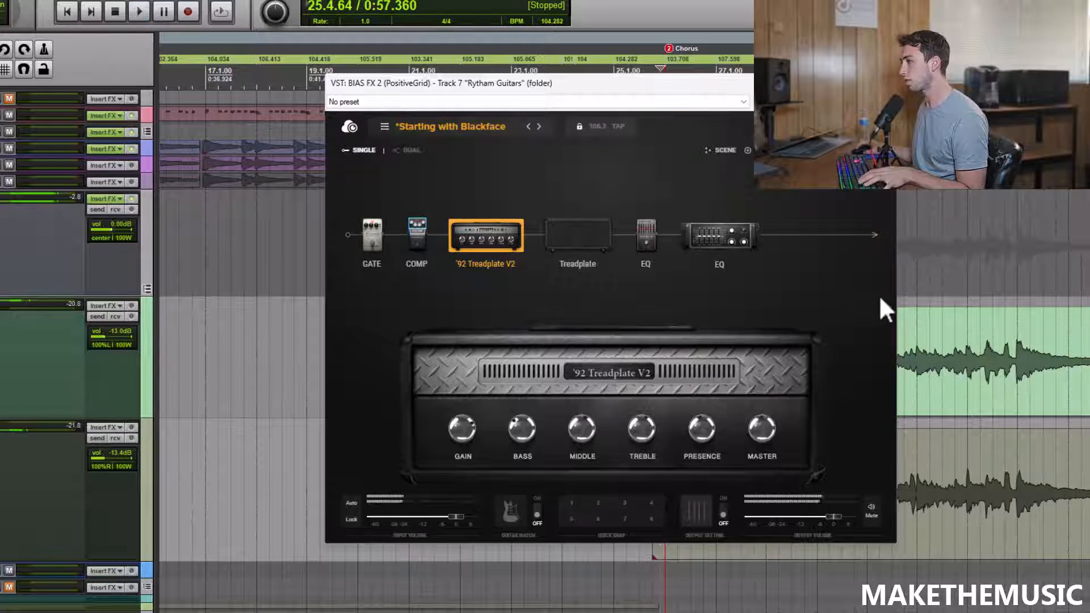
# Step: Add the Stereo Reverb rack unit at the end of the signal chain after the EQ10
pyautogui.click(704, 241)
pyautogui.click(759, 151)
pyautogui.scroll(-2, 363, 458)
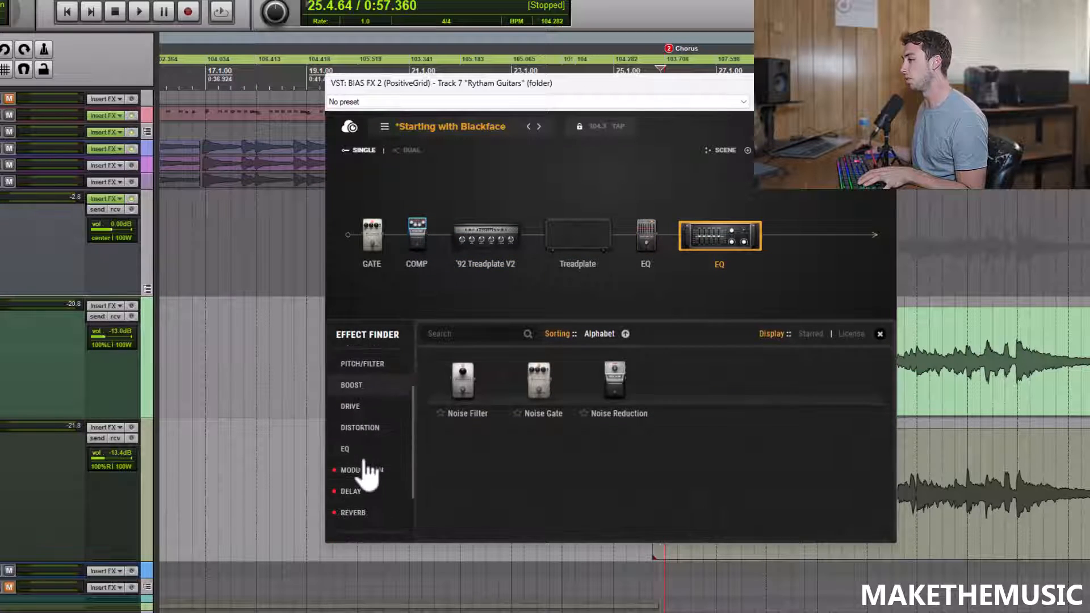
pyautogui.click(356, 514)
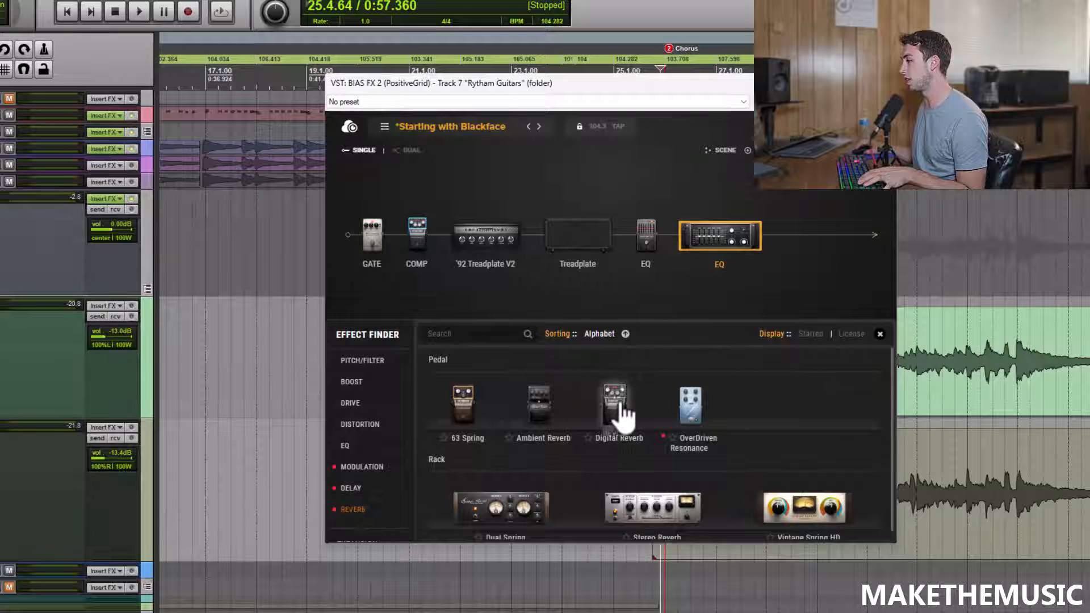
pyautogui.scroll(-1, 656, 454)
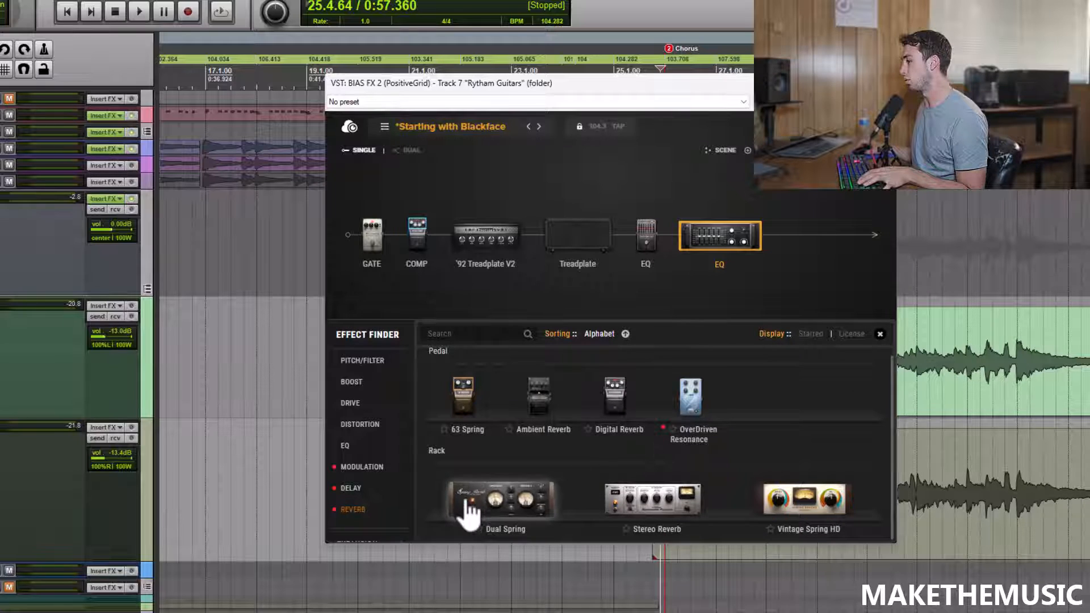
pyautogui.moveTo(660, 508); pyautogui.dragTo(806, 243)
pyautogui.click(807, 247)
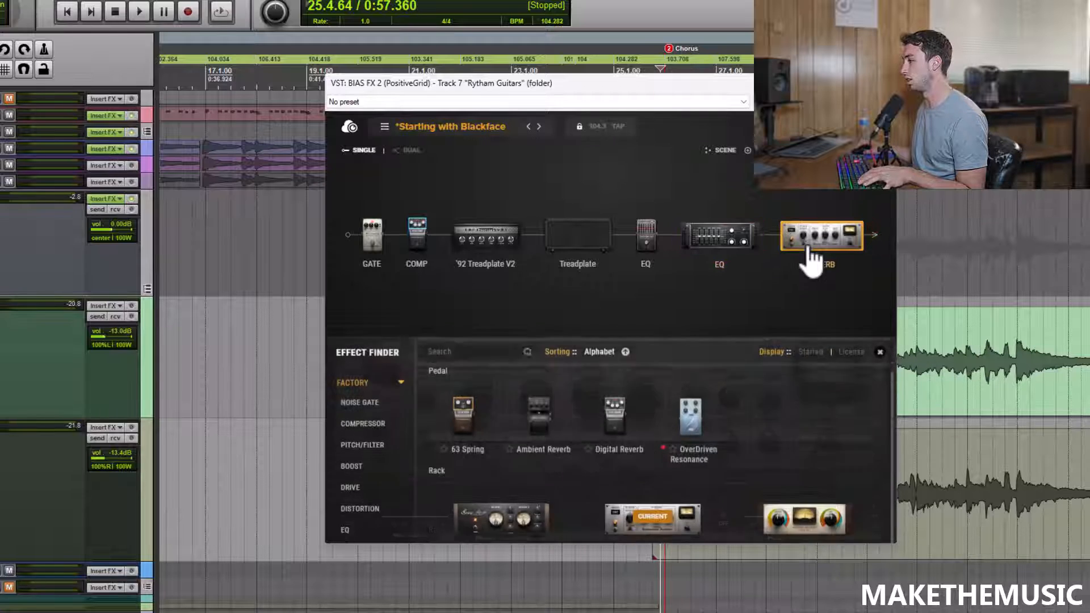
# Step: Audition the Stereo Reverb briefly and reduce its mix
pyautogui.press('space')
pyautogui.press('space')
pyautogui.moveTo(826, 443); pyautogui.dragTo(826, 455)
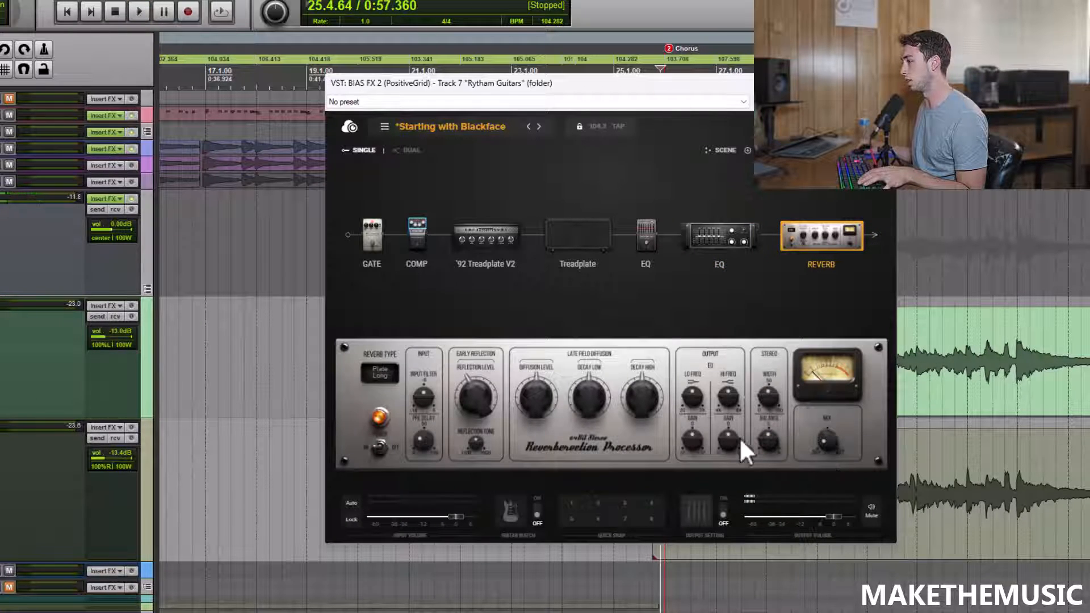
# Step: Adjust the Stereo Reverb's reflection, diffusion and high decay controls while listening to the chorus
pyautogui.press('space')
pyautogui.moveTo(469, 392); pyautogui.dragTo(642, 404)
pyautogui.click(537, 397)
pyautogui.press('space')
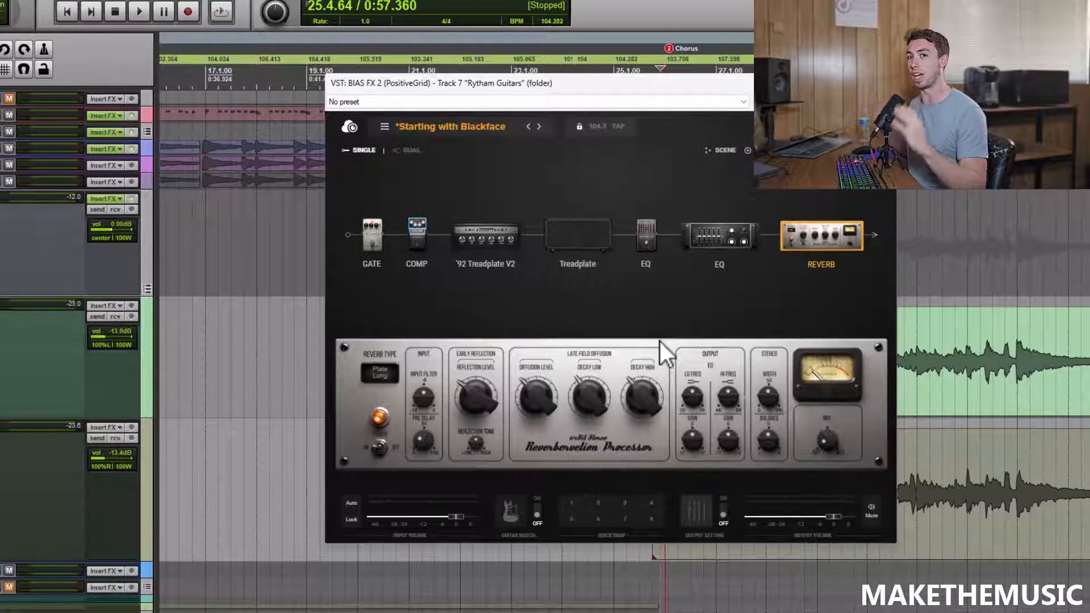
pyautogui.press('space')
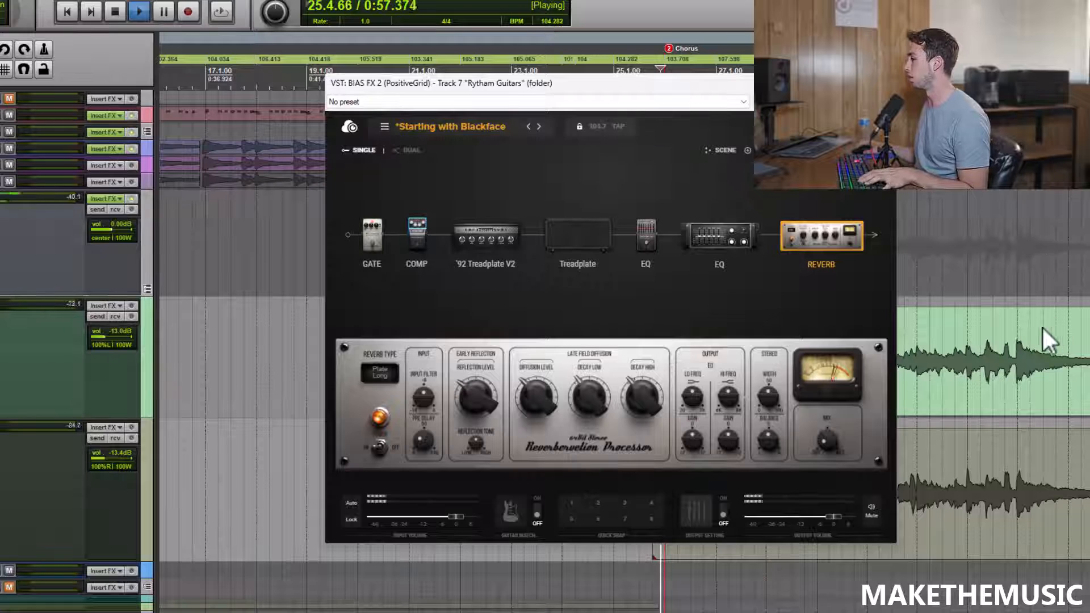
pyautogui.moveTo(644, 397); pyautogui.dragTo(634, 394)
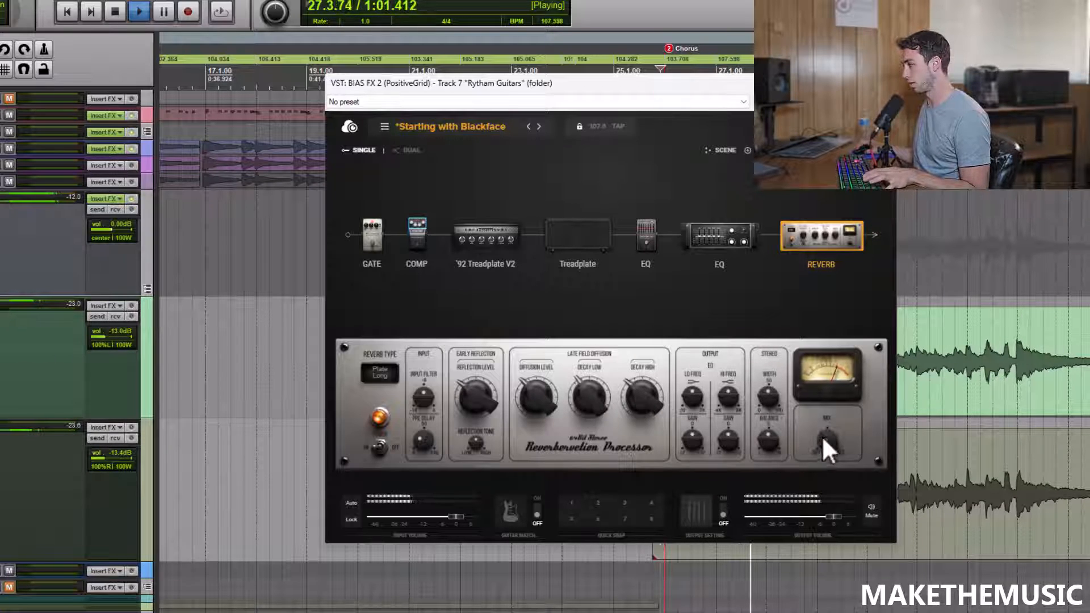
pyautogui.press('space')
# Step: Set the Stereo Reverb's mix to 2, replaying the start of the chorus to judge the level
pyautogui.moveTo(824, 450)
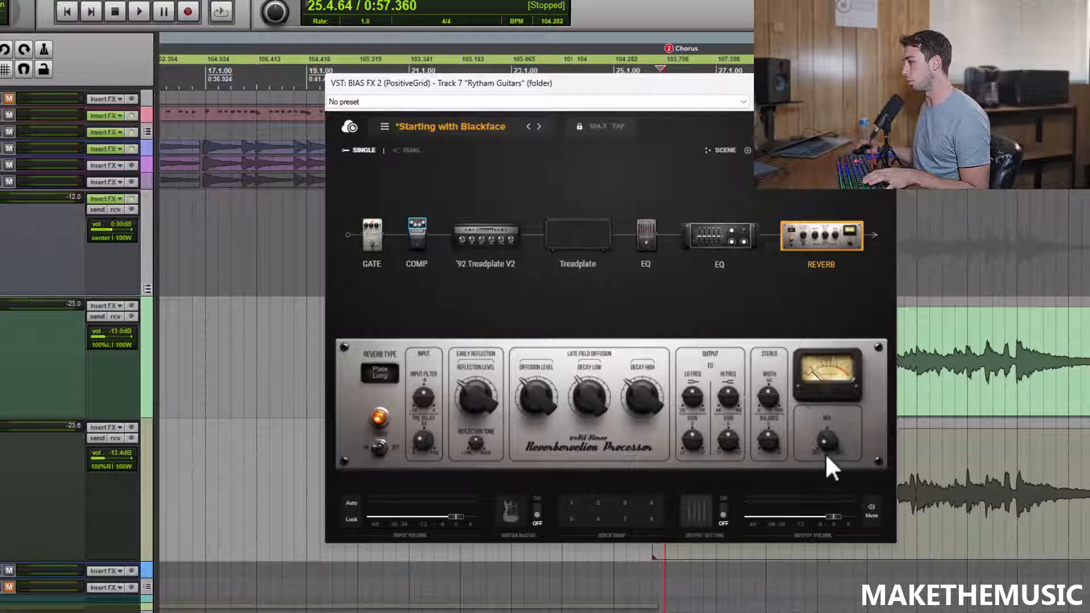
pyautogui.press('space')
pyautogui.press('space')
pyautogui.press('space')
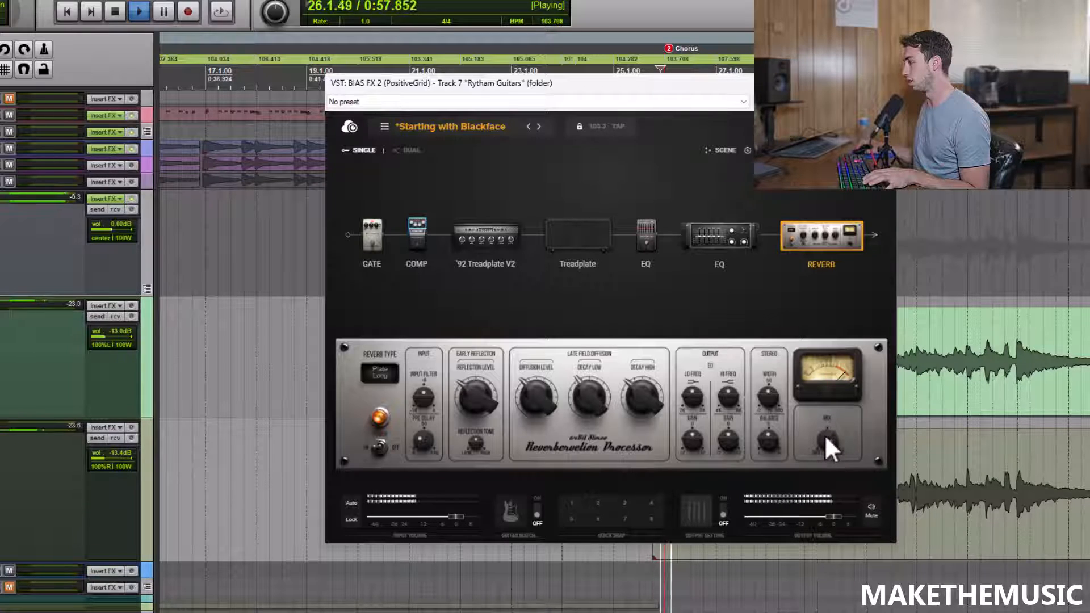
pyautogui.press('space')
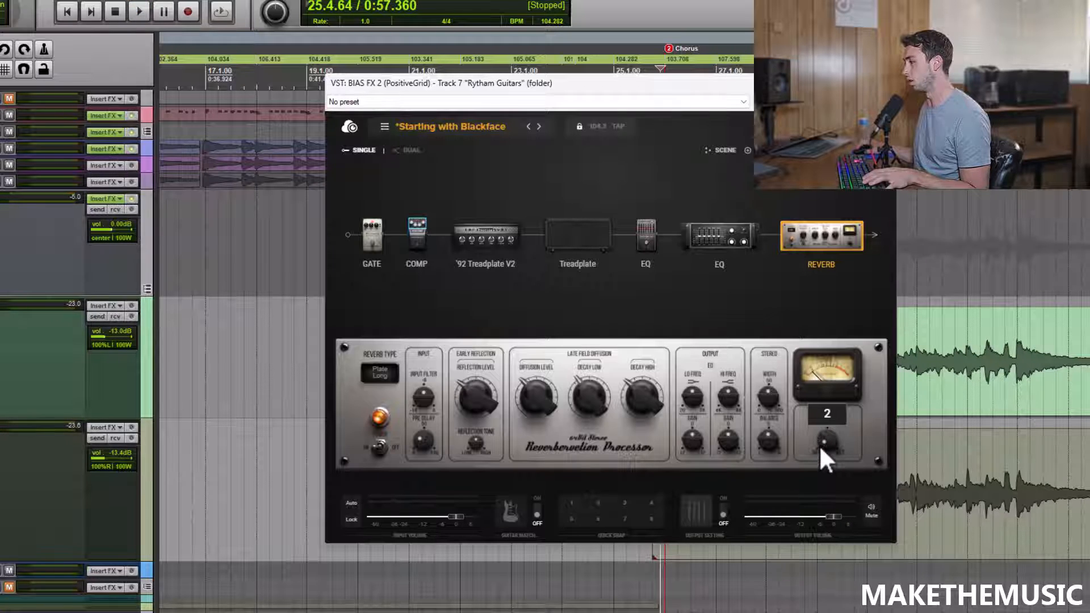
# Step: Compare the chorus with the Stereo Reverb bypassed and switched back on
pyautogui.press('space')
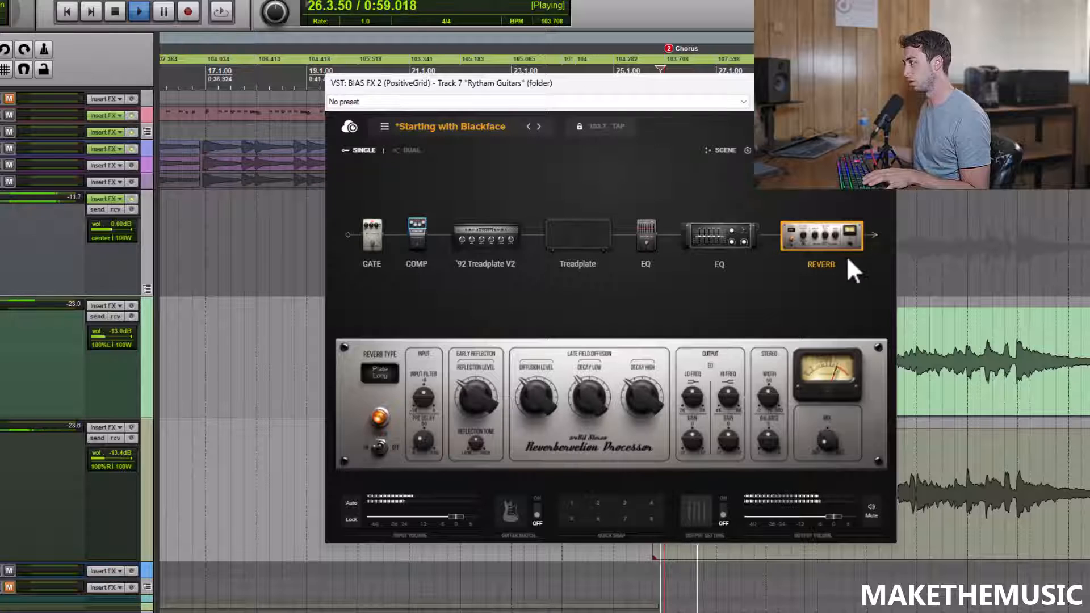
pyautogui.click(872, 239)
pyautogui.click(873, 236)
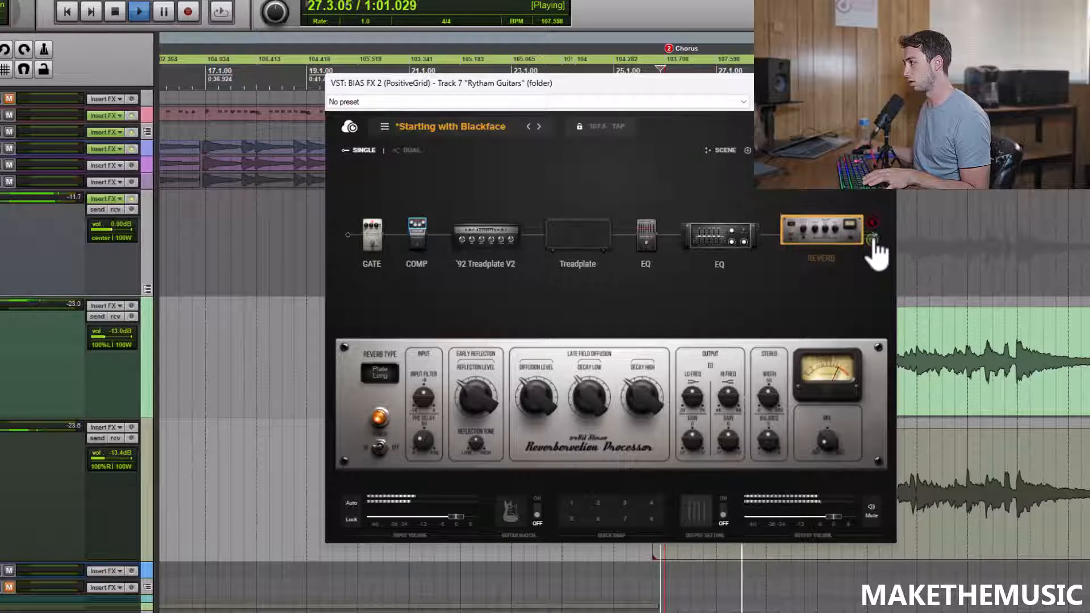
# Step: Display the '92 Treadplate V2 while listening, then close the plugin window and stop playback within the chorus
pyautogui.click(499, 256)
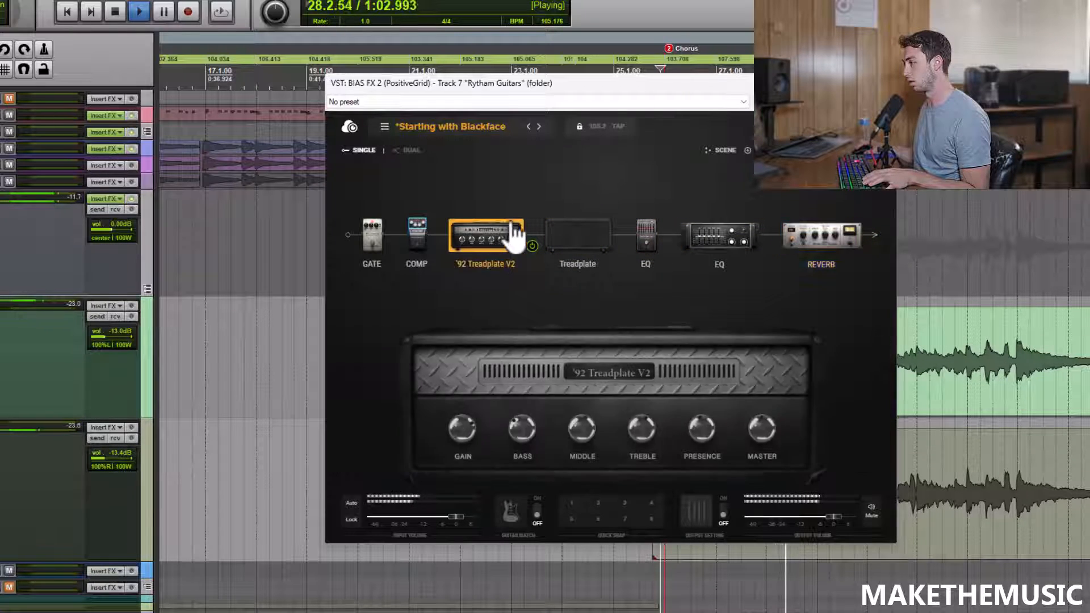
pyautogui.press('Escape')
pyautogui.press('space')
pyautogui.click(948, 250)
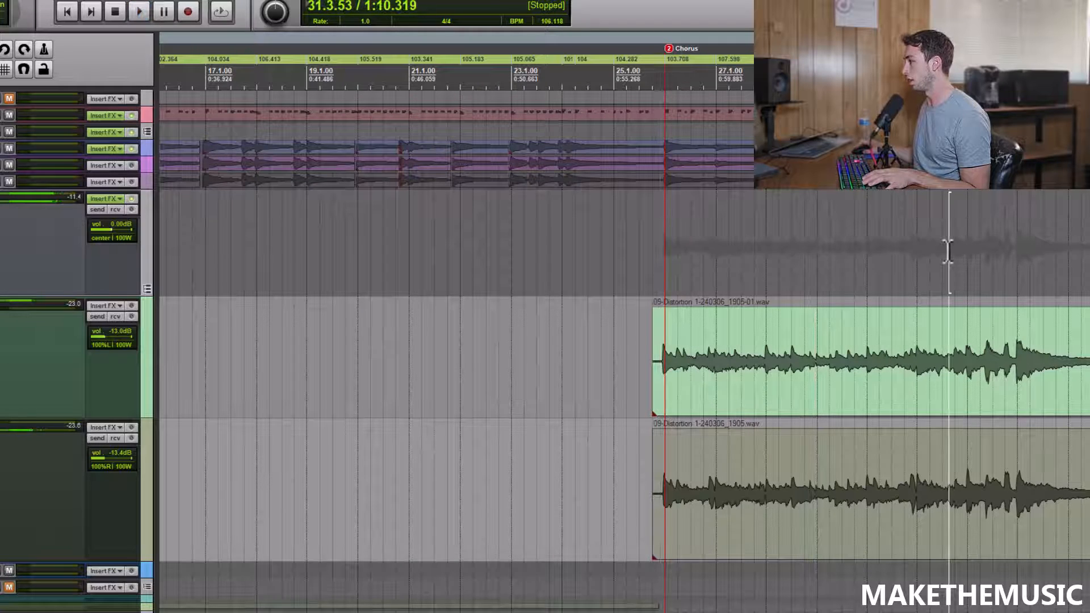
# Step: Play back the final part of the chorus with the full mix from around bar 31, then stop
pyautogui.scroll(1, 859, 241)
pyautogui.scroll(-1, 796, 229)
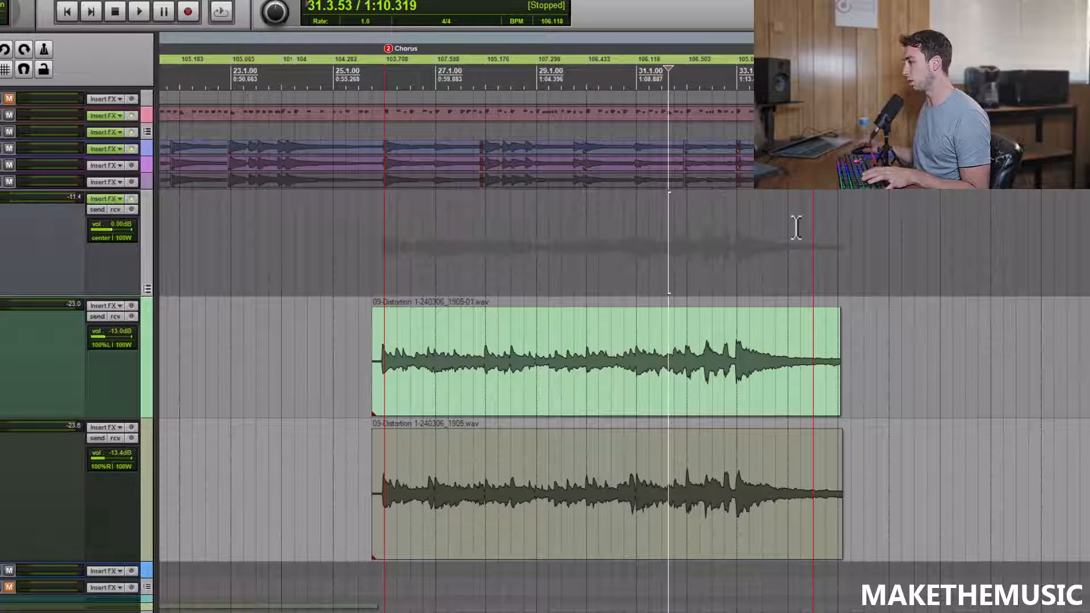
pyautogui.press('space')
pyautogui.press('space')
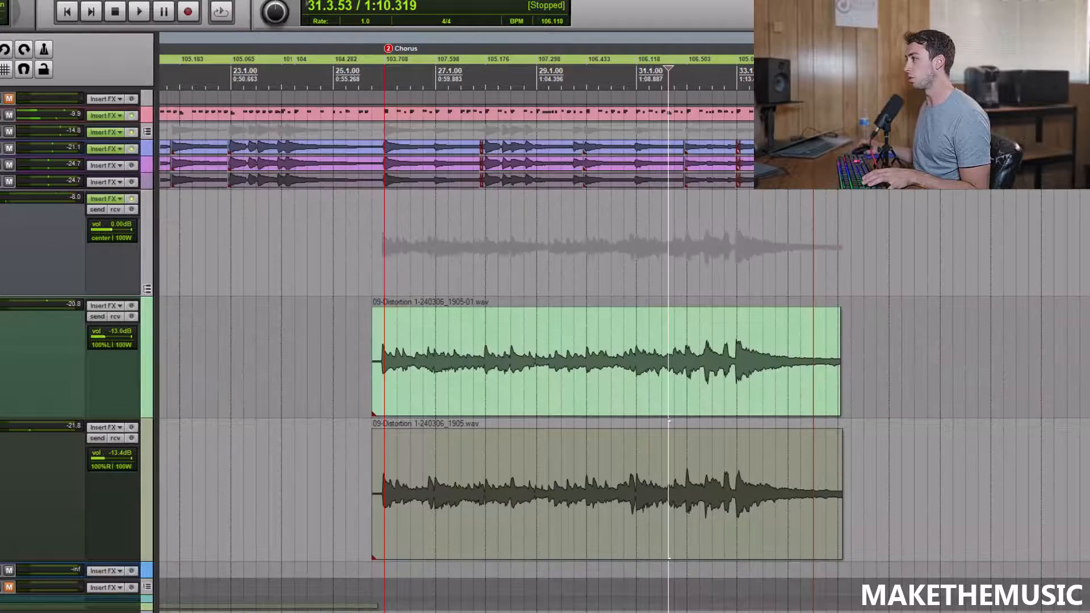
pyautogui.scroll(-1, 694, 215)
pyautogui.scroll(1, 693, 215)
pyautogui.click(628, 241)
pyautogui.press('space')
pyautogui.scroll(-1, 645, 244)
pyautogui.scroll(2, 818, 250)
pyautogui.scroll(-1, 764, 222)
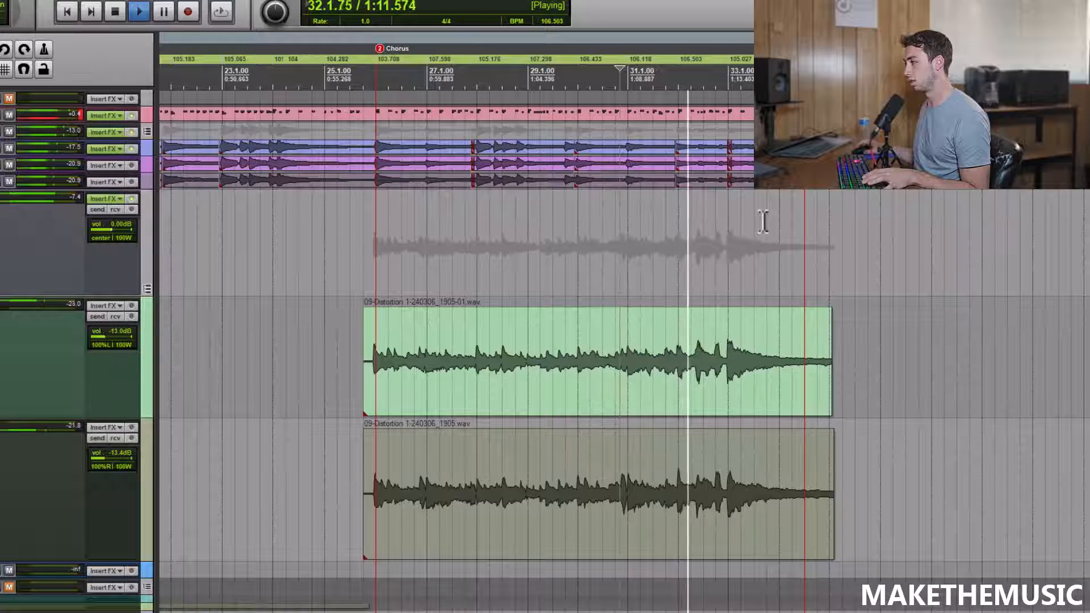
pyautogui.scroll(1, 763, 221)
pyautogui.scroll(-2, 764, 221)
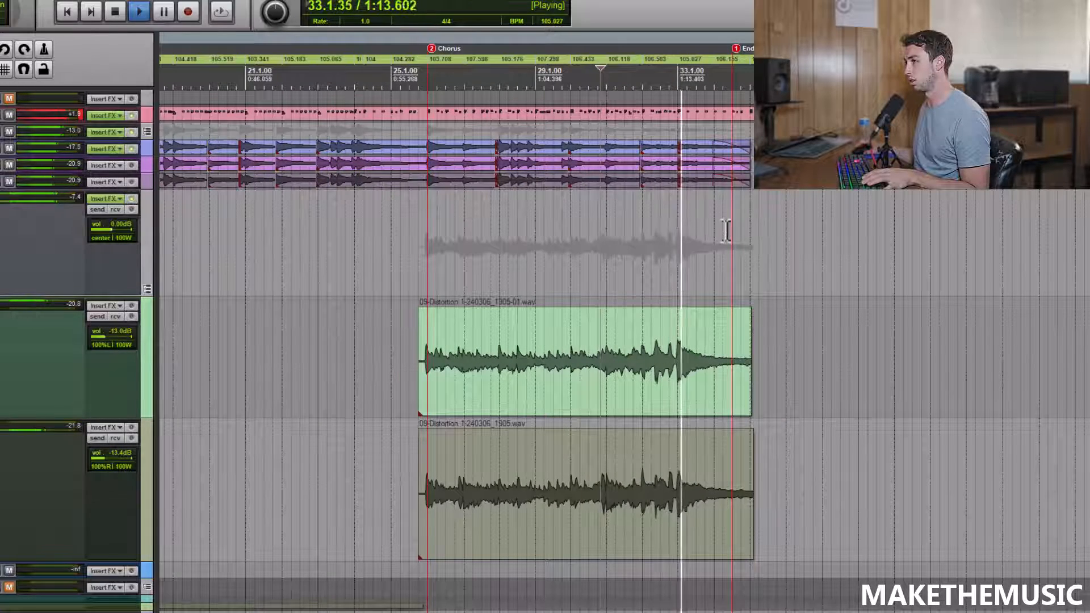
pyautogui.scroll(1, 647, 205)
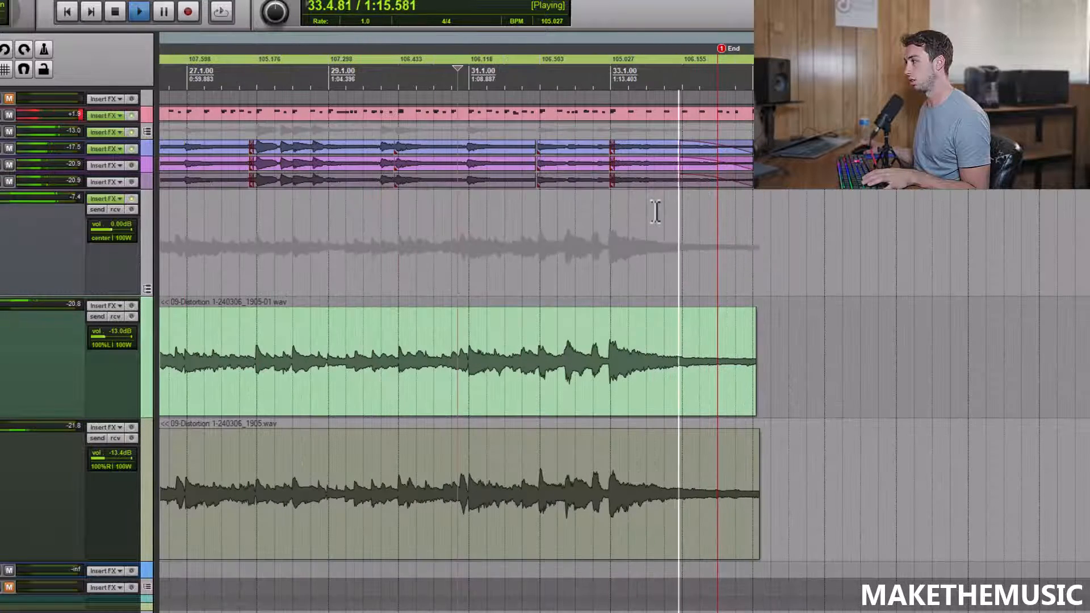
pyautogui.press('space')
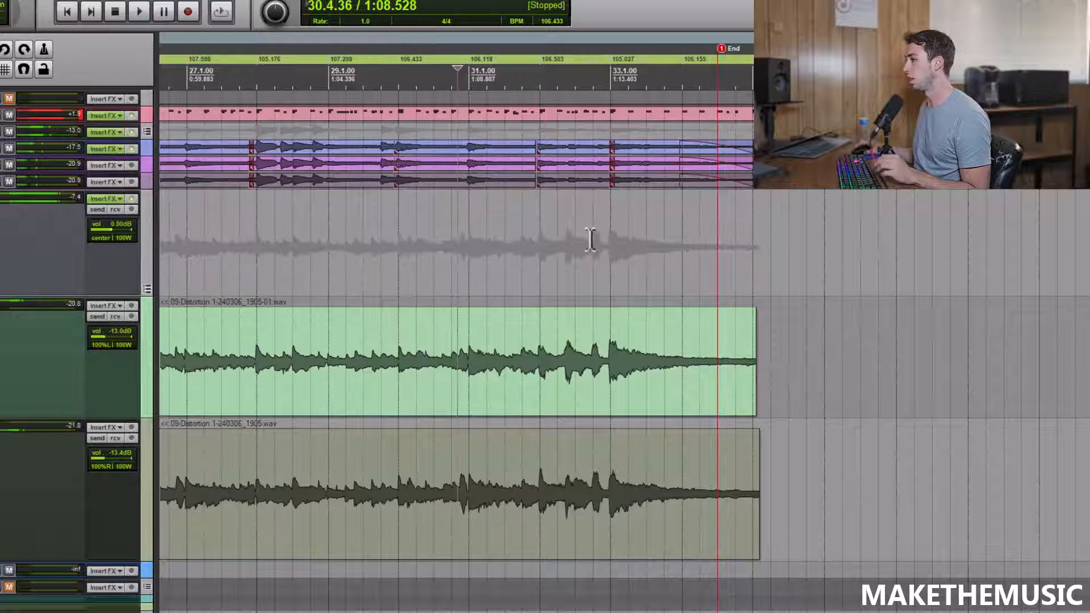
# Step: Share the Rytham Guitars BIAS FX 2 preset to ToneCloud as "Black Hole Sun Distortion", with genre Rock and description "Soundgarden"
pyautogui.scroll(-2, 587, 236)
pyautogui.click(110, 199)
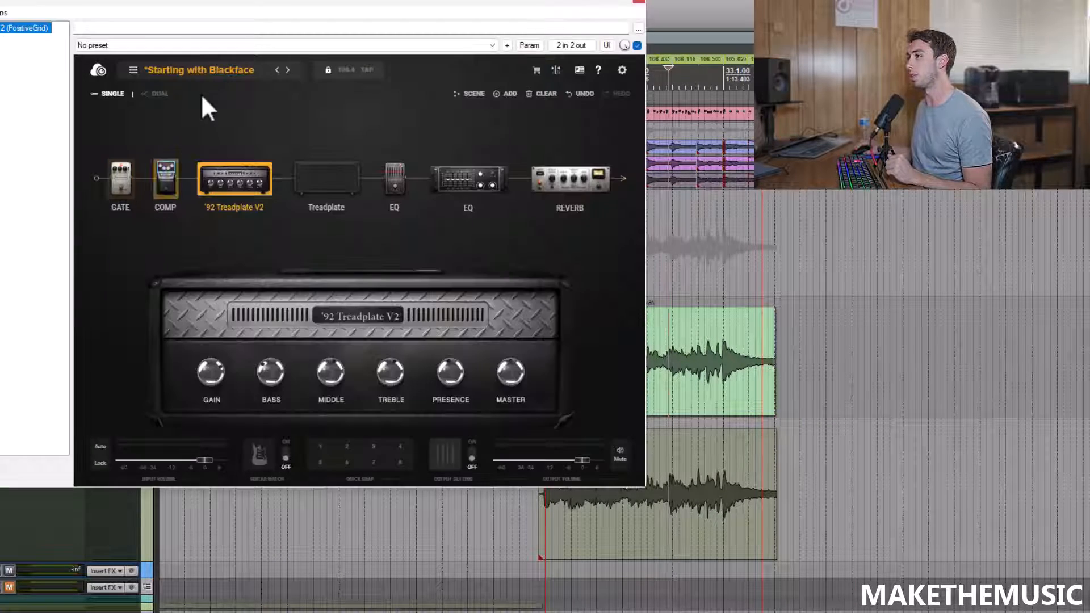
pyautogui.click(134, 70)
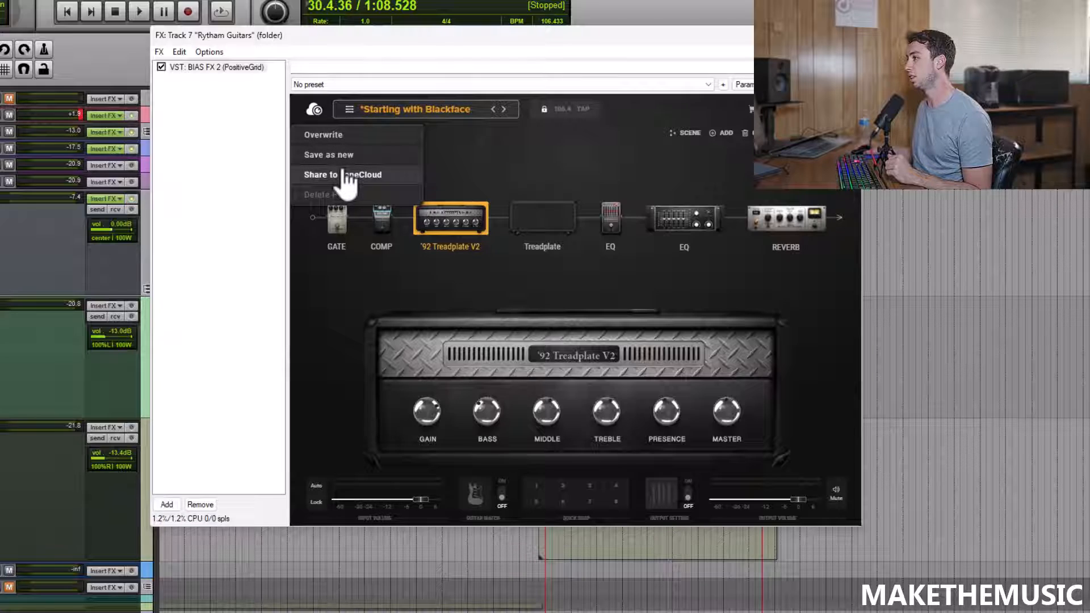
pyautogui.click(126, 135)
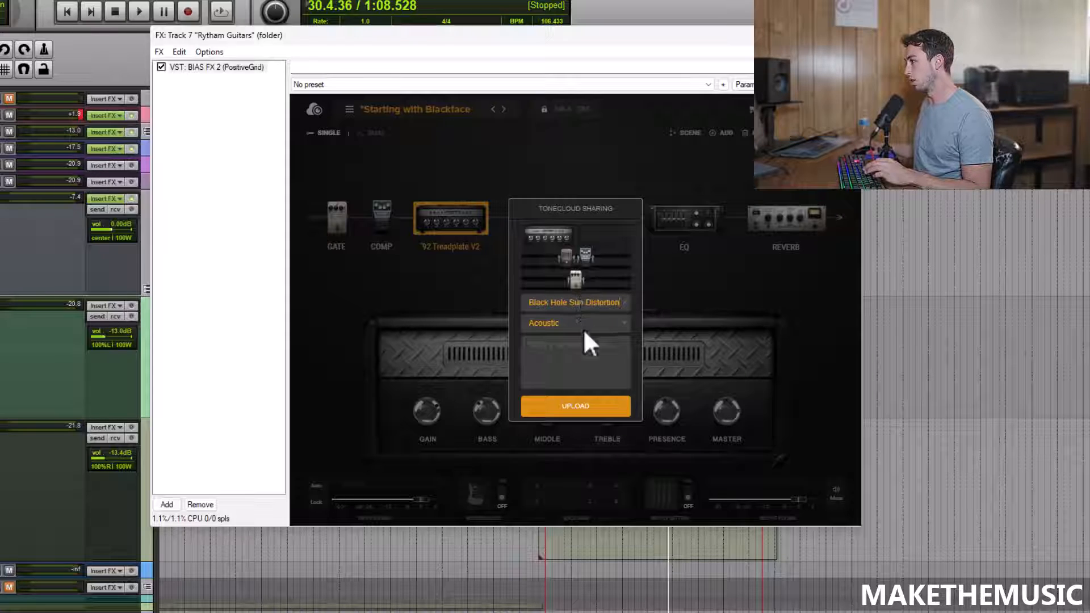
pyautogui.click(583, 324)
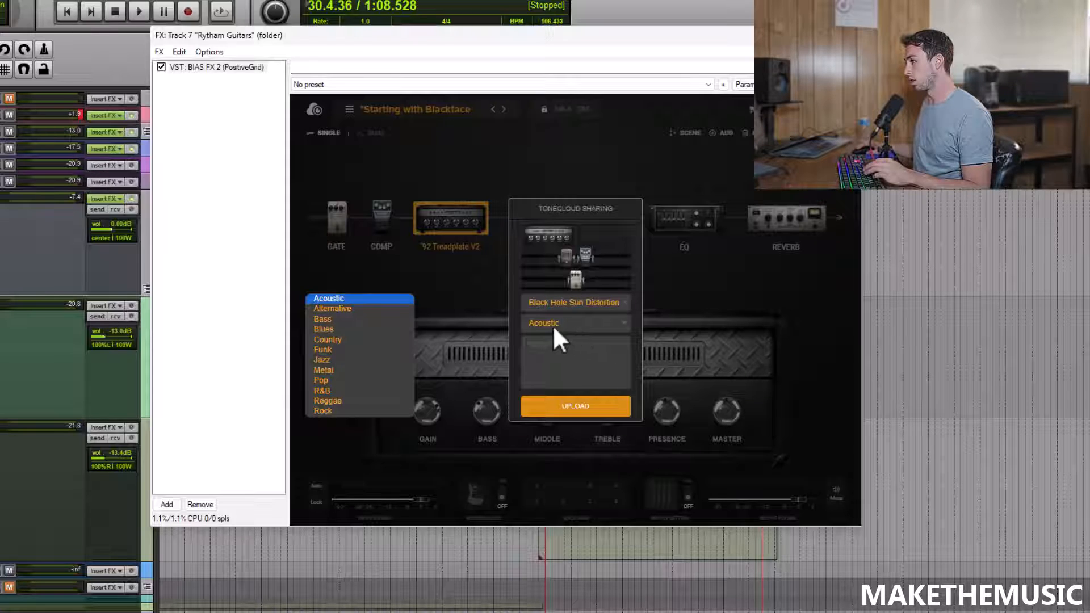
pyautogui.click(341, 411)
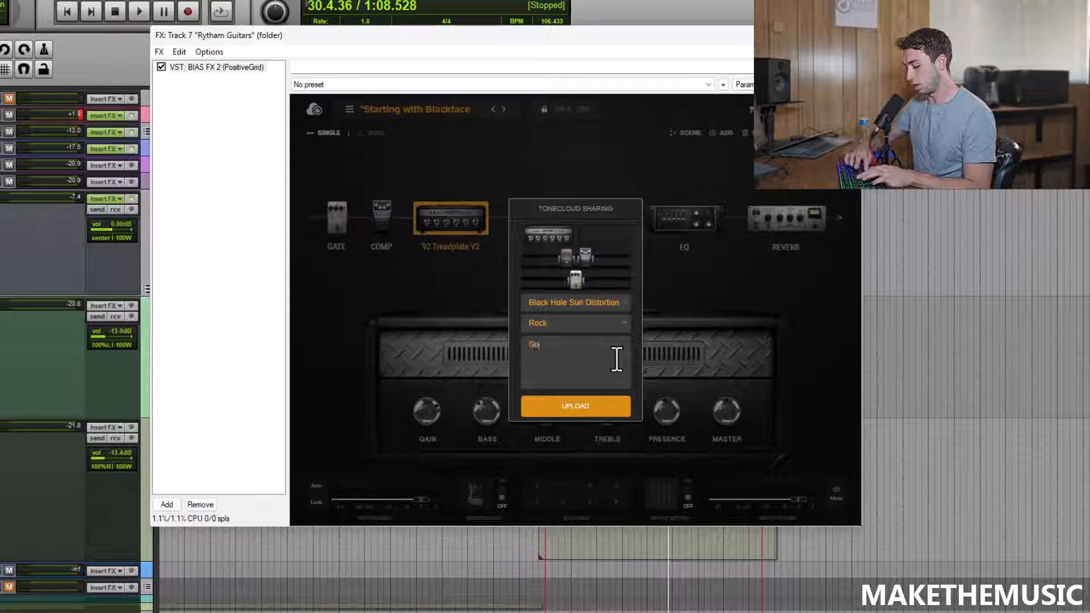
pyautogui.click(597, 407)
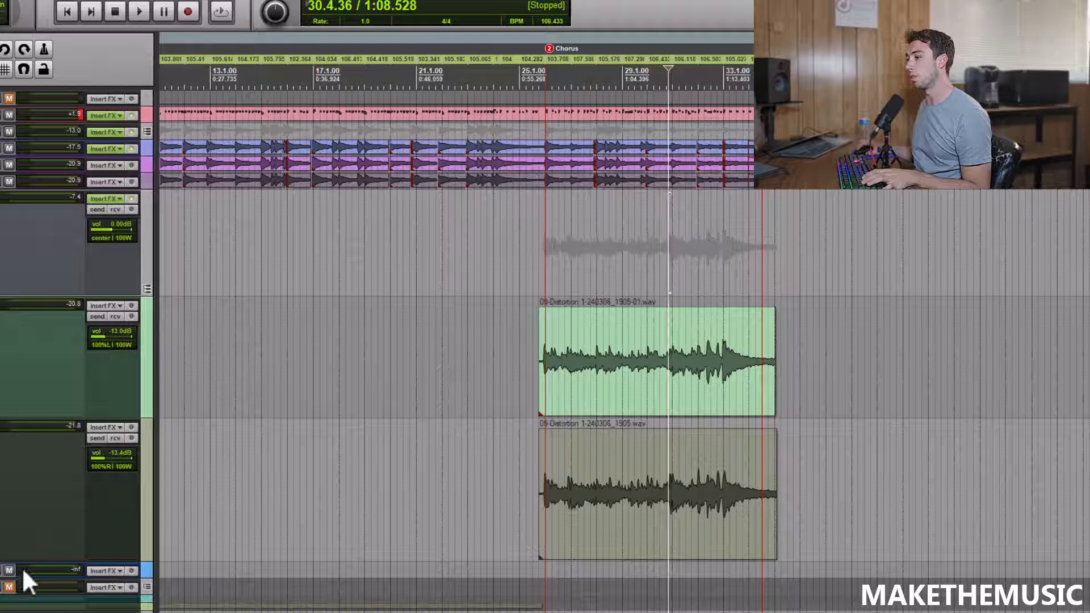
# Step: Collapse the two distortion tracks and arrange the muted clean guitar folder directly below the Clean Intro track
pyautogui.click(150, 289)
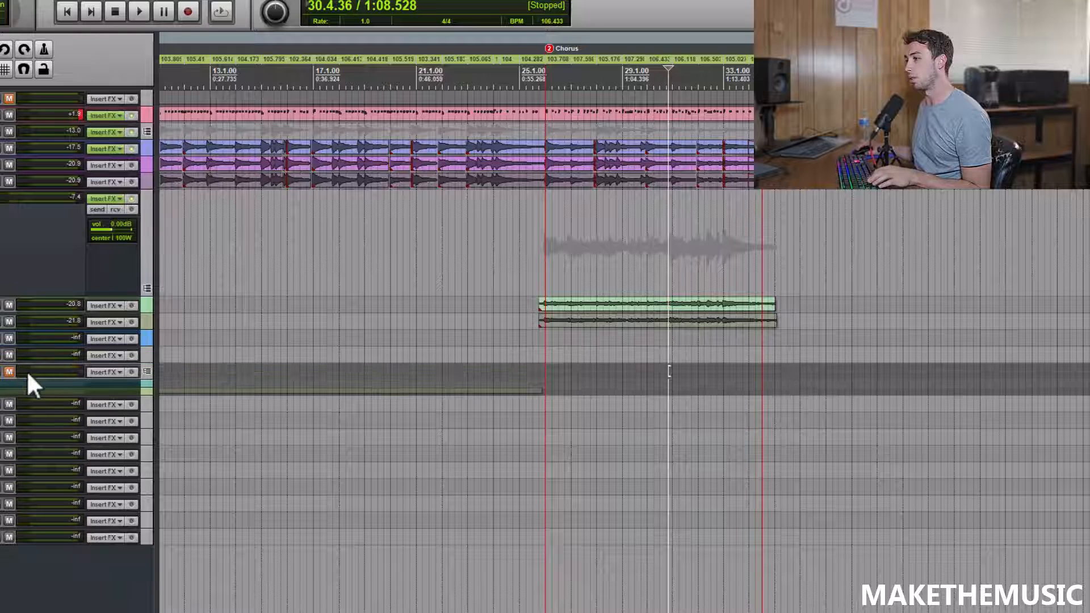
pyautogui.moveTo(31, 346)
pyautogui.mouseDown()
pyautogui.moveTo(32, 440)
pyautogui.moveTo(35, 348)
pyautogui.mouseUp()
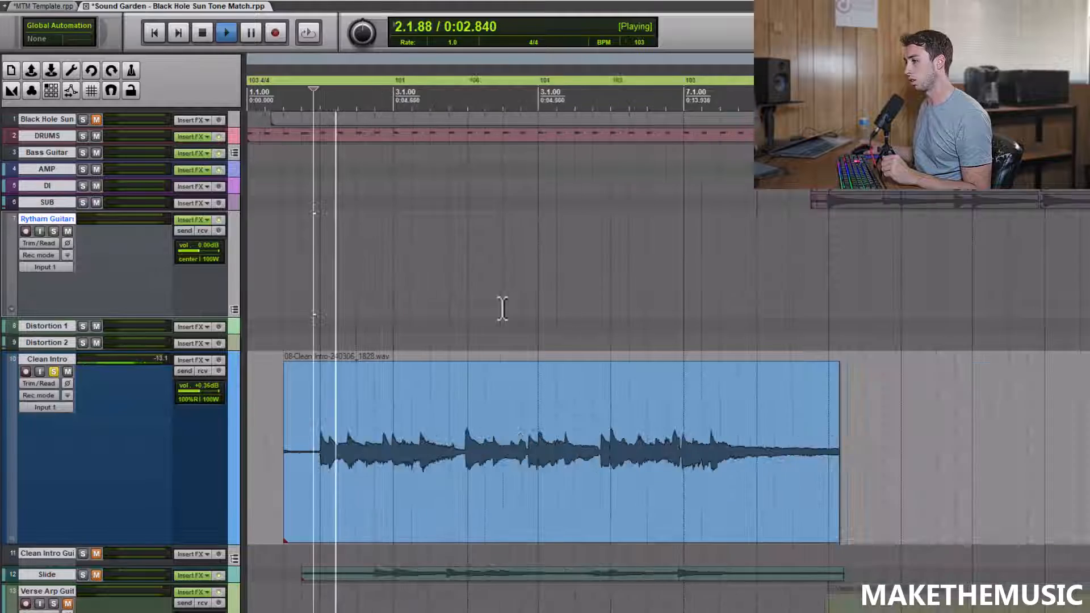
pyautogui.scroll(-3, 503, 309)
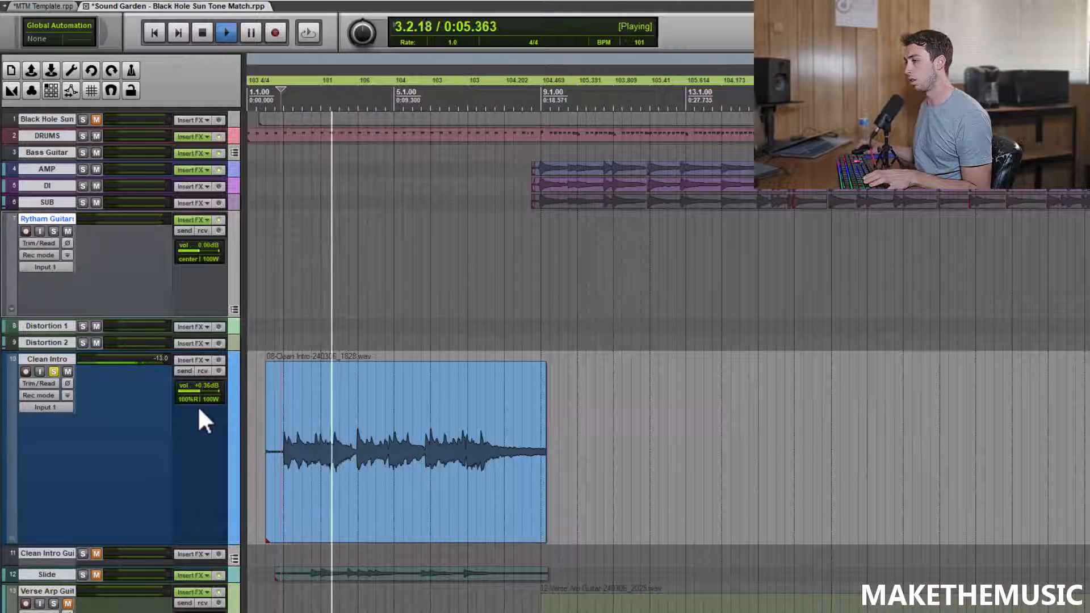
# Step: Reset the soloed Clean Intro track to 0.00 dB volume and center pan, and play it back from its start
pyautogui.press('space')
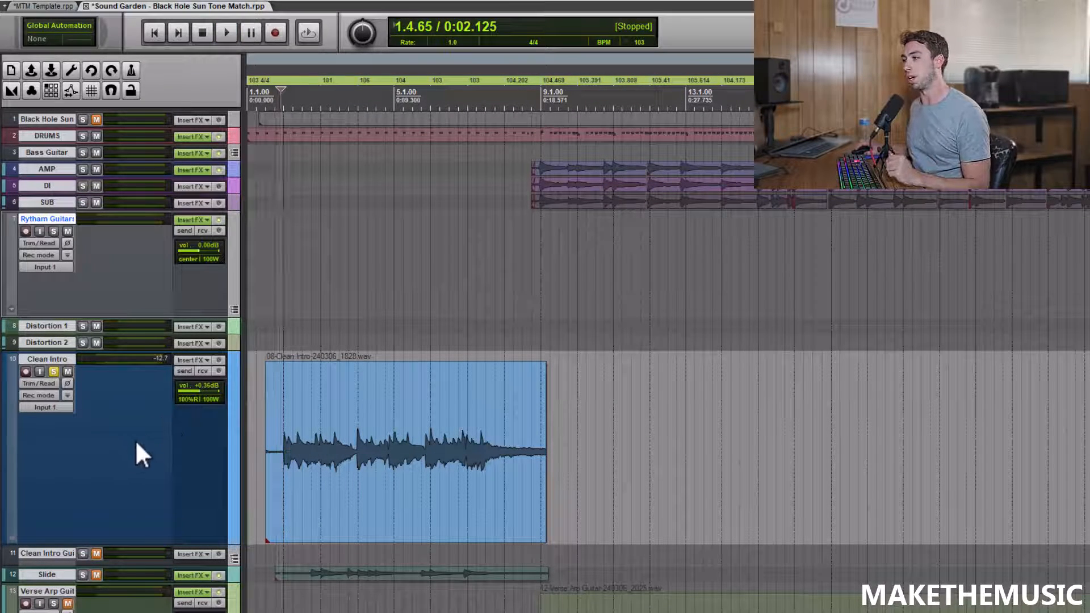
pyautogui.doubleClick(183, 400)
pyautogui.doubleClick(182, 400)
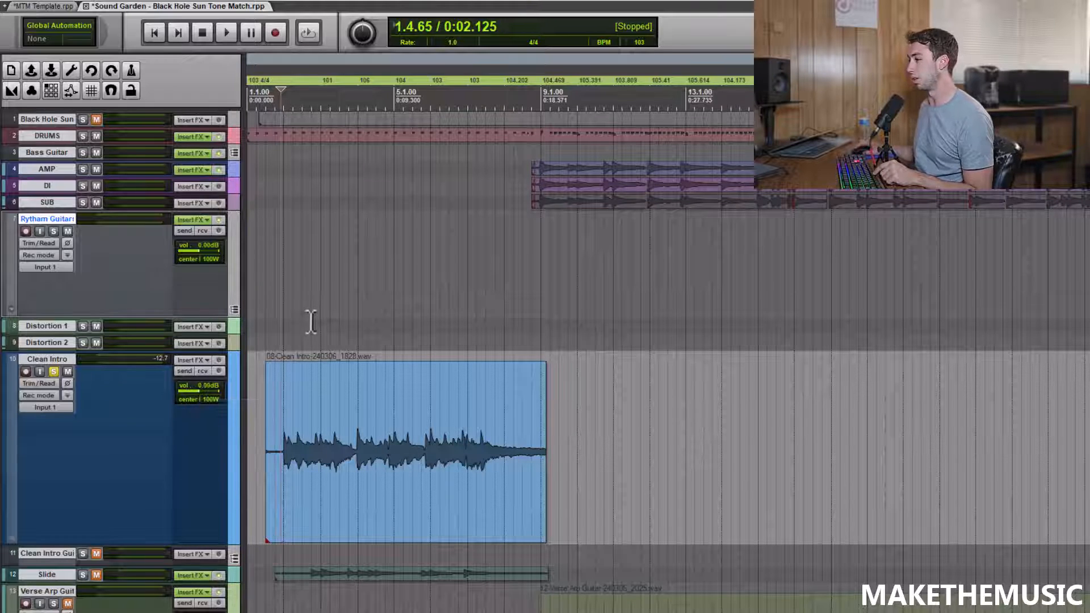
pyautogui.scroll(4, 352, 310)
pyautogui.press('space')
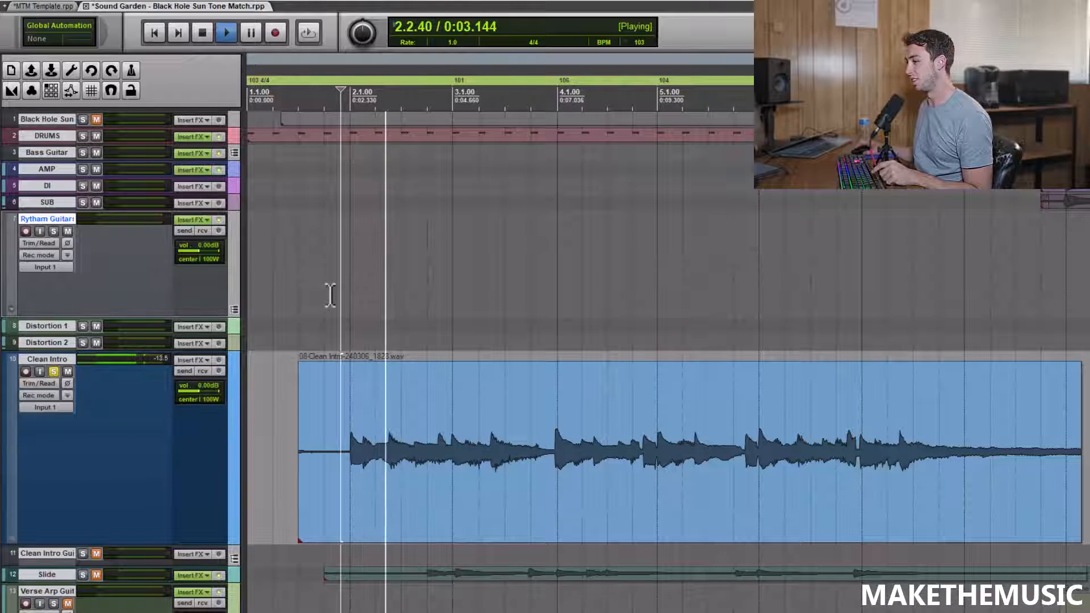
pyautogui.scroll(-2, 328, 295)
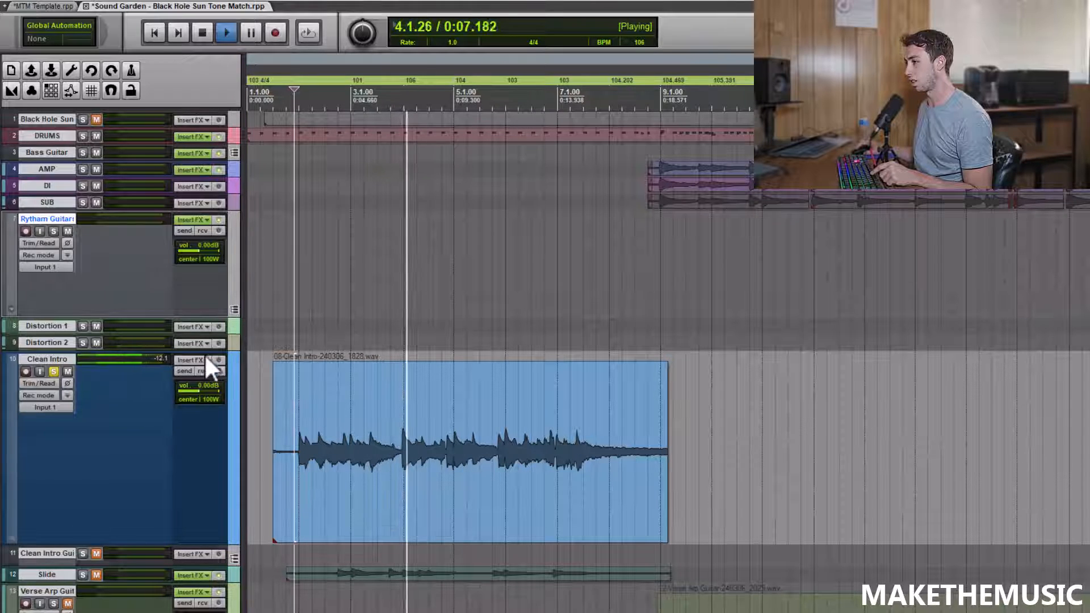
# Step: Add the VST AmpliTube 5 plugin to the Clean Intro track, filtering the effects list for "amp"
pyautogui.click(189, 358)
pyautogui.write('amp')
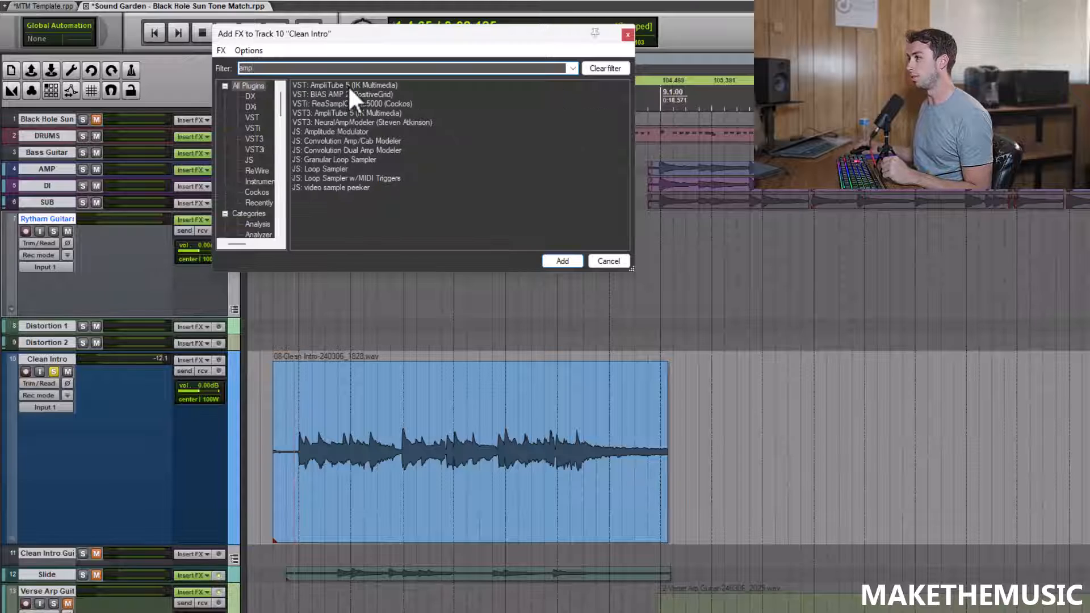
pyautogui.click(348, 85)
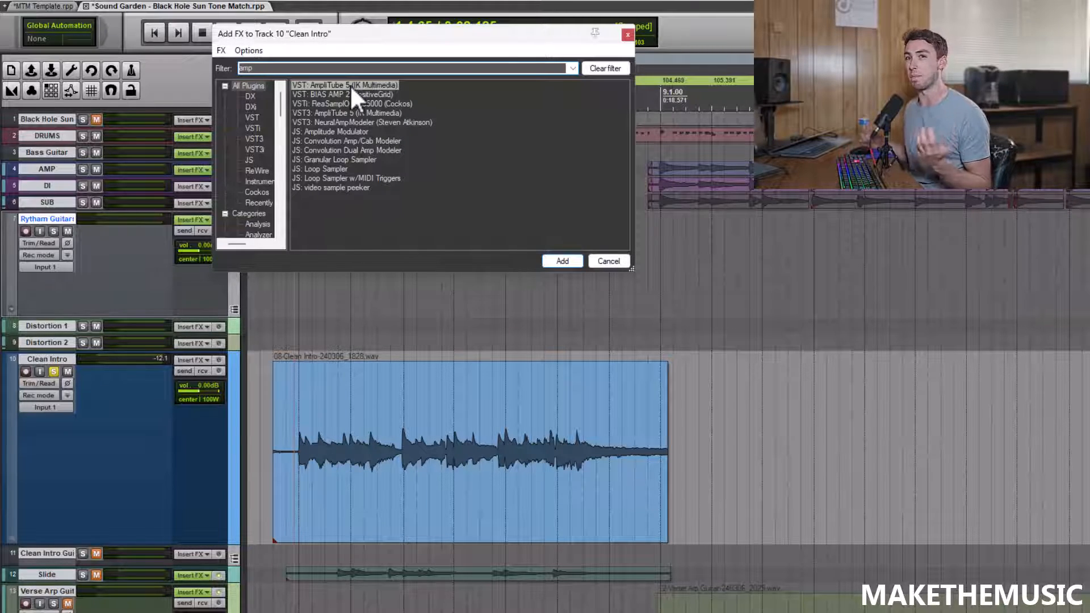
pyautogui.doubleClick(350, 84)
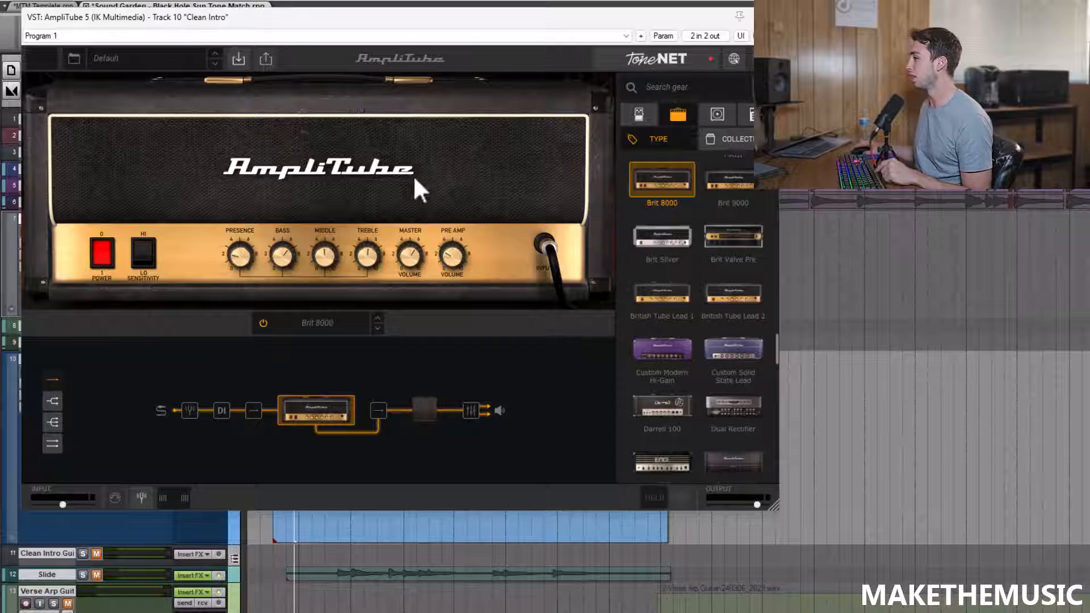
# Step: Try the Triple Crown amp in place of the default Brit 8000 in the signal chain
pyautogui.scroll(-6, 659, 316)
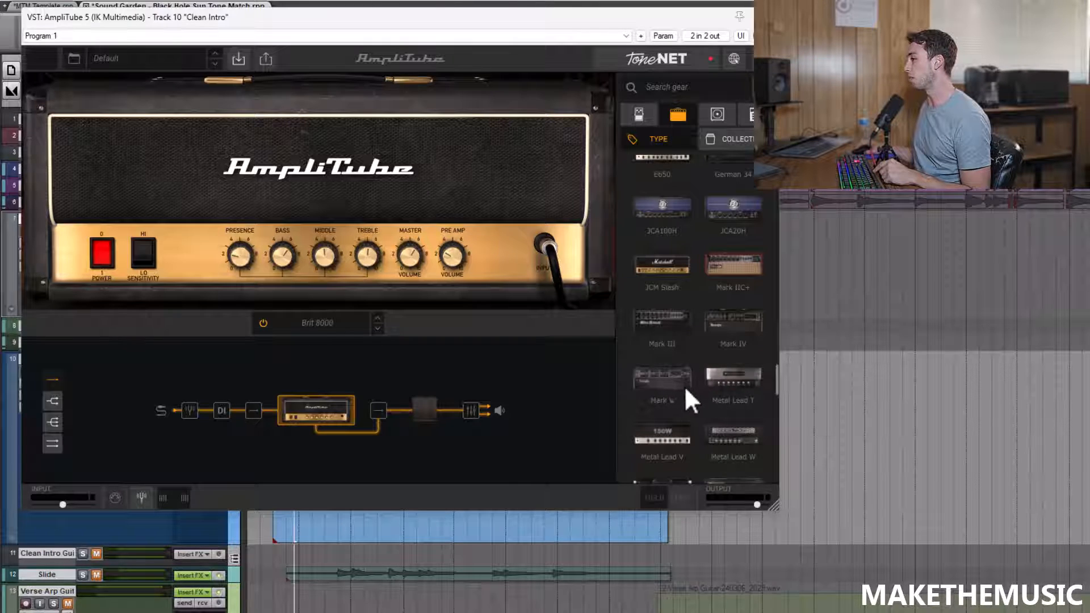
pyautogui.scroll(-1, 703, 349)
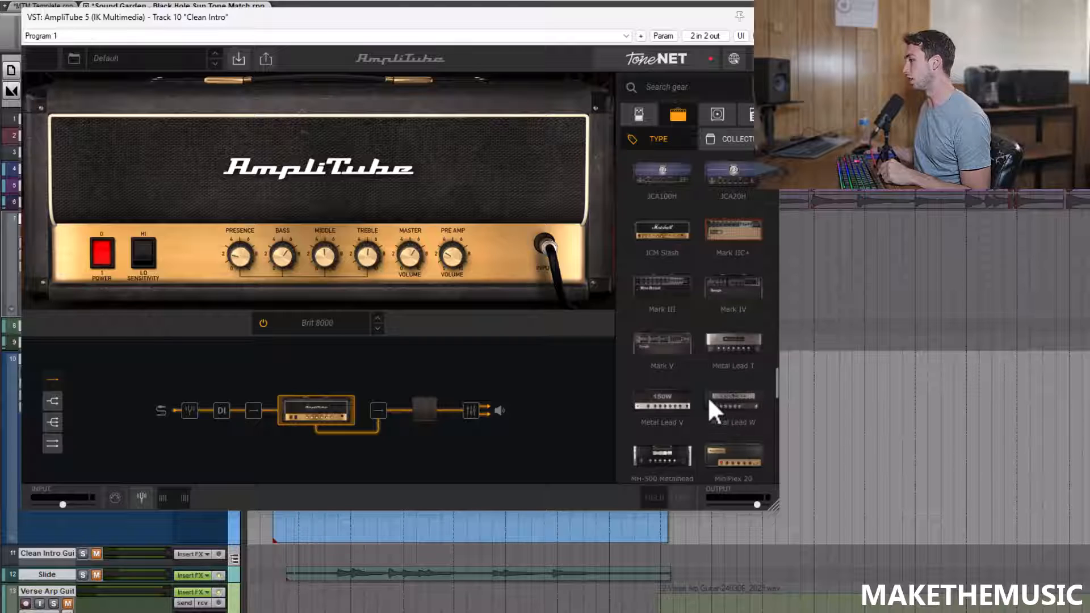
pyautogui.scroll(-2, 750, 343)
pyautogui.scroll(-3, 749, 346)
pyautogui.scroll(-3, 733, 351)
pyautogui.scroll(-1, 725, 398)
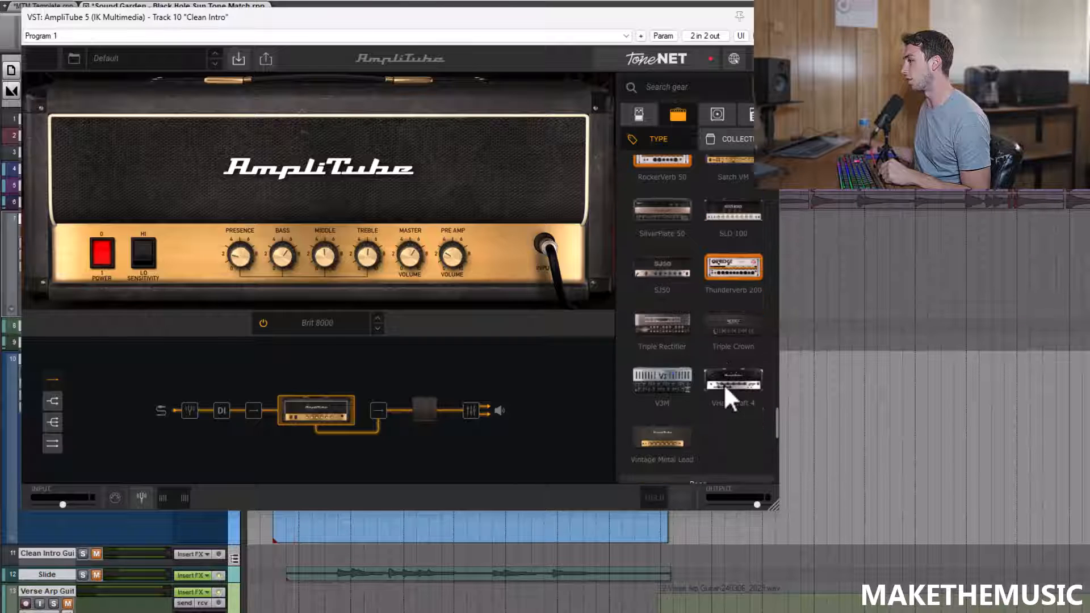
pyautogui.moveTo(734, 340); pyautogui.dragTo(323, 390)
# Step: Try the MH-500 Metalhead amp in place of the Triple Crown
pyautogui.scroll(3, 714, 339)
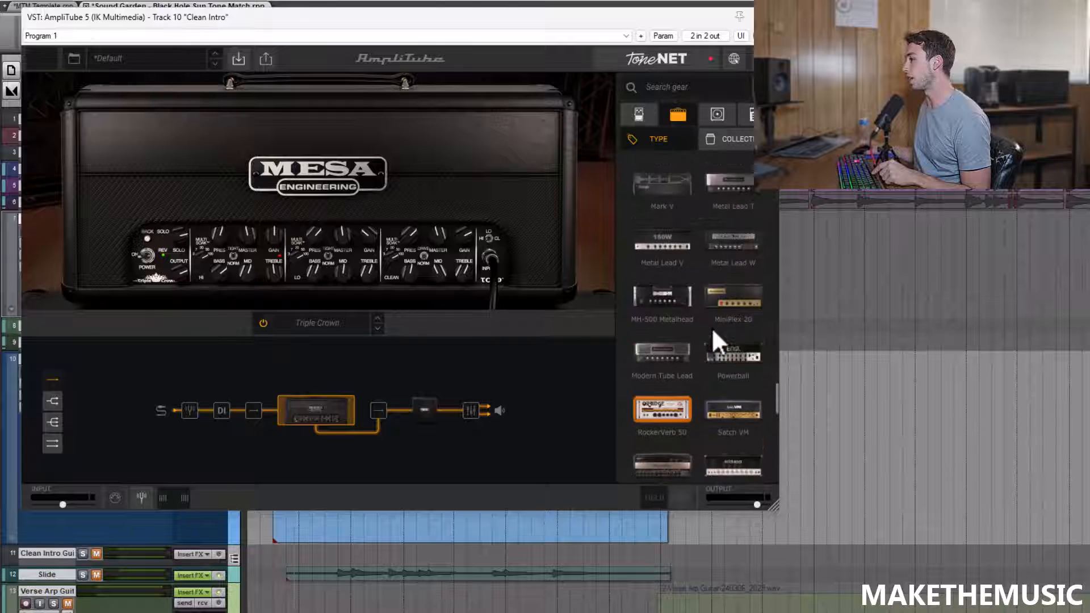
pyautogui.scroll(1, 658, 358)
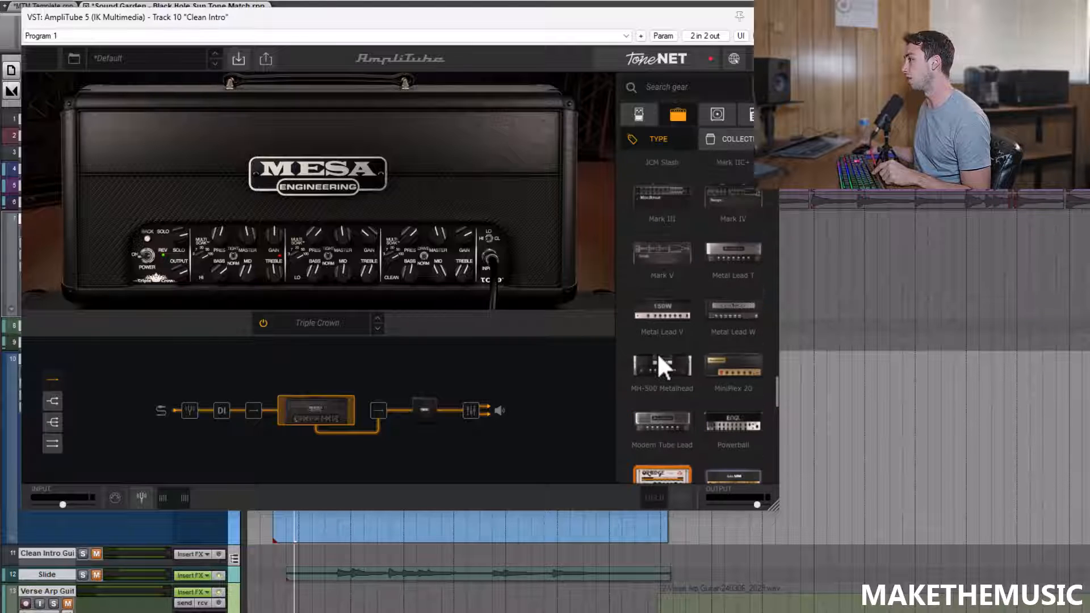
pyautogui.scroll(1, 672, 420)
pyautogui.click(672, 419)
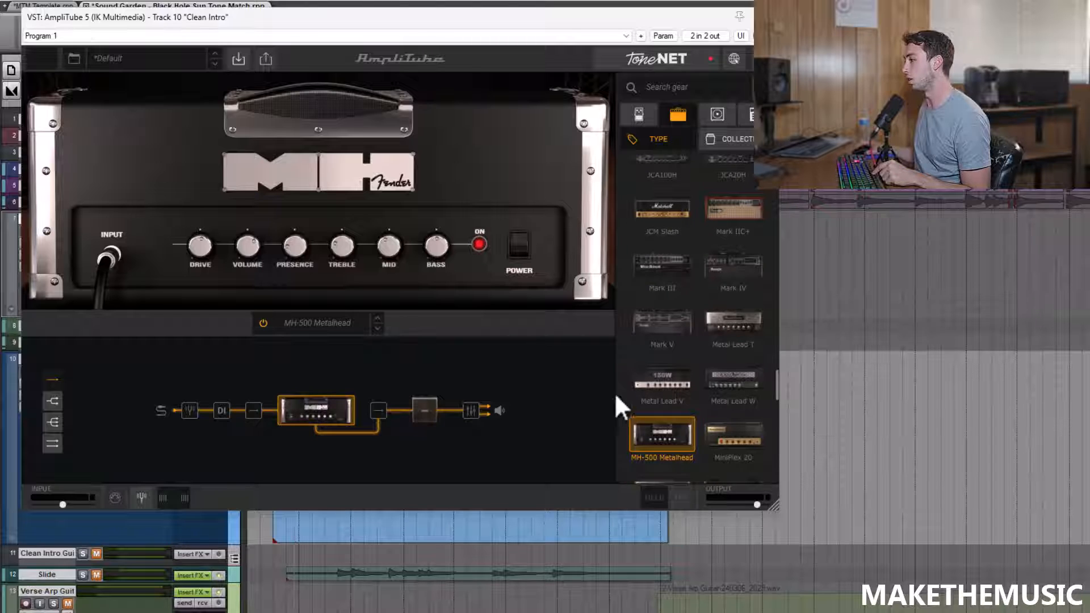
# Step: Replace the amp with the Triple Rectifier and switch it to channel 1 during playback
pyautogui.scroll(-11, 710, 412)
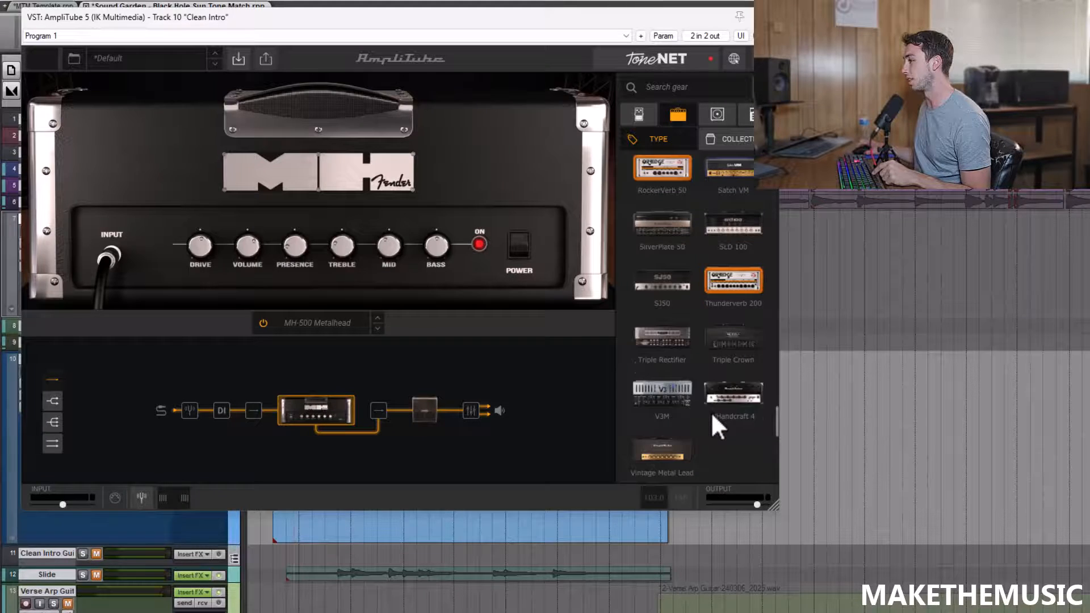
pyautogui.moveTo(665, 313); pyautogui.dragTo(295, 409)
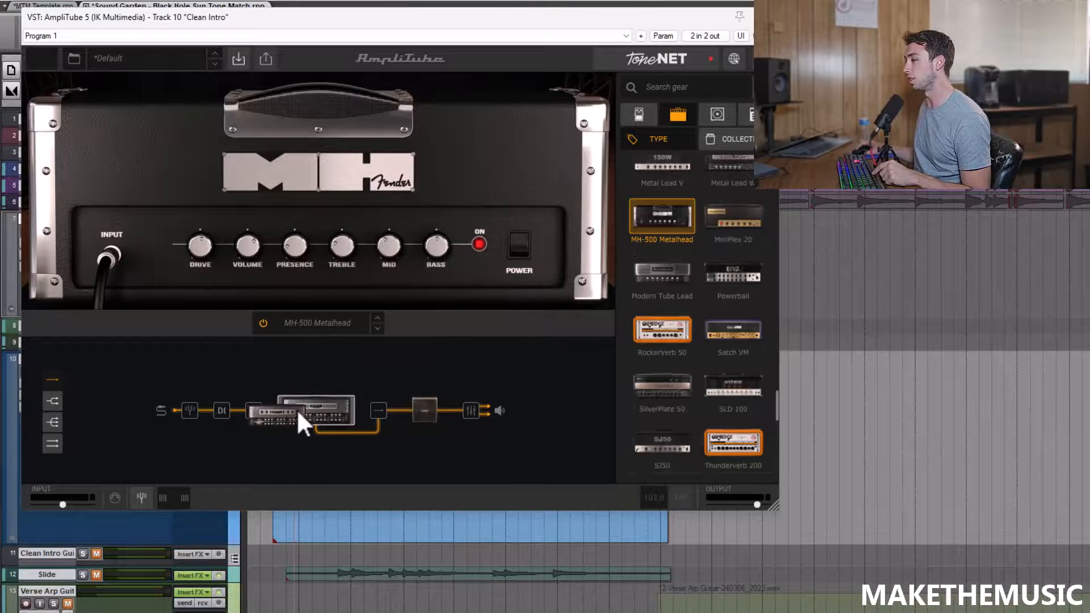
pyautogui.press('space')
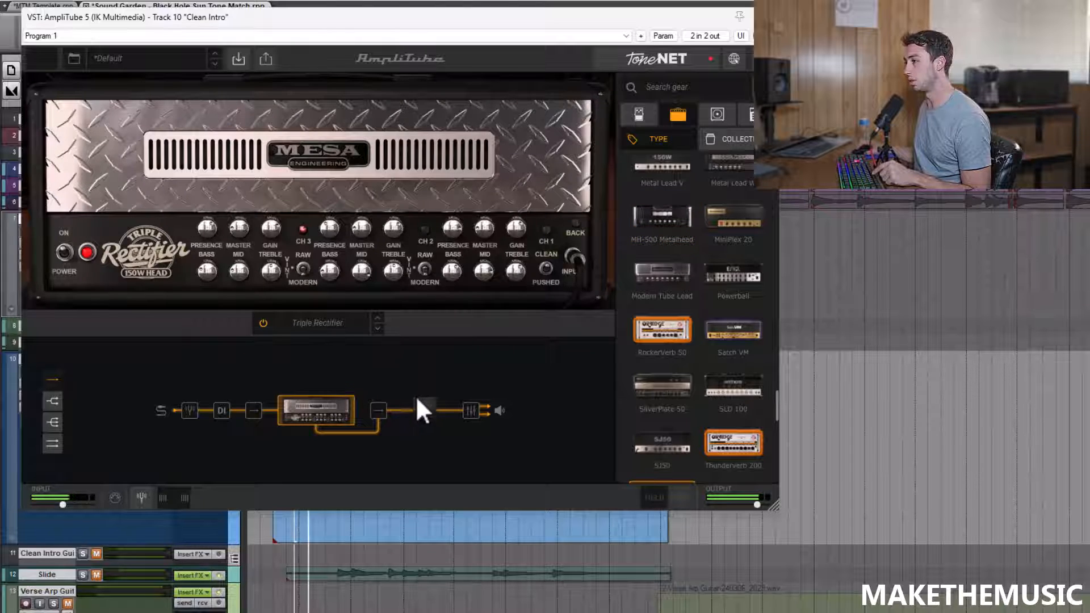
pyautogui.click(547, 230)
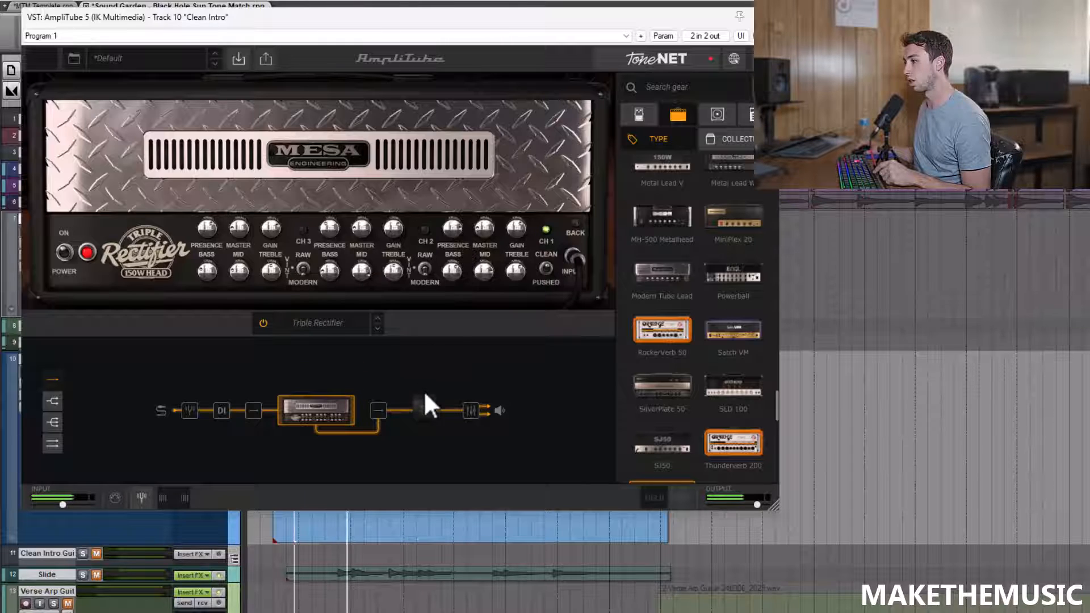
# Step: Adjust the presence of the Triple Rectifier's clean channel and compare it with channel 2, restarting playback
pyautogui.moveTo(450, 224)
pyautogui.moveTo(448, 226); pyautogui.dragTo(444, 240)
pyautogui.press('space')
pyautogui.click(427, 230)
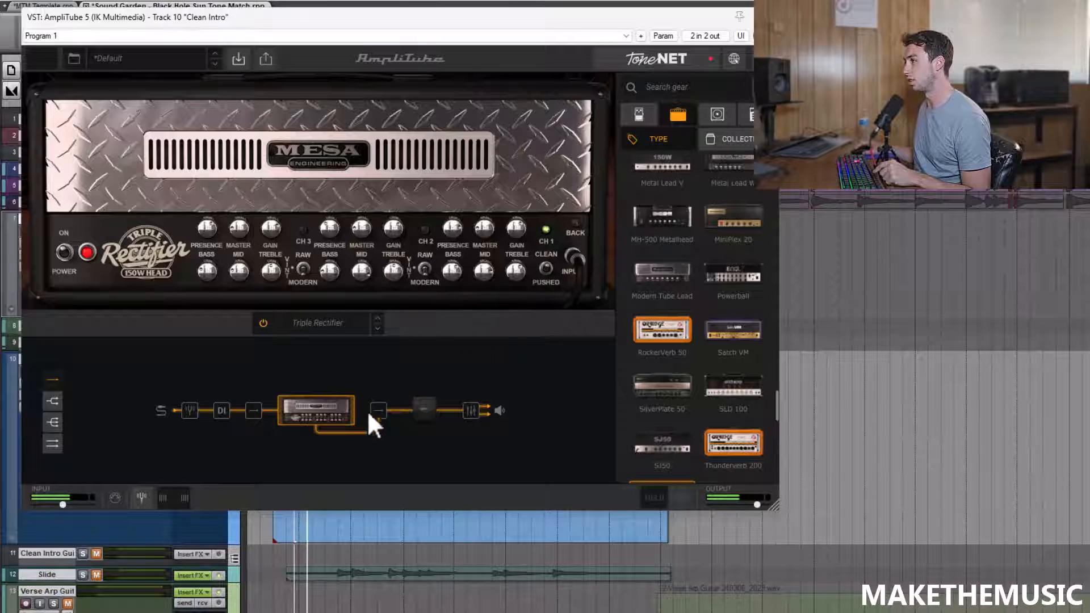
# Step: Move the plugin window clear of the track controls, display the 4x12 Traditional Slant cabinet and stop playback
pyautogui.moveTo(474, 20); pyautogui.dragTo(648, 41)
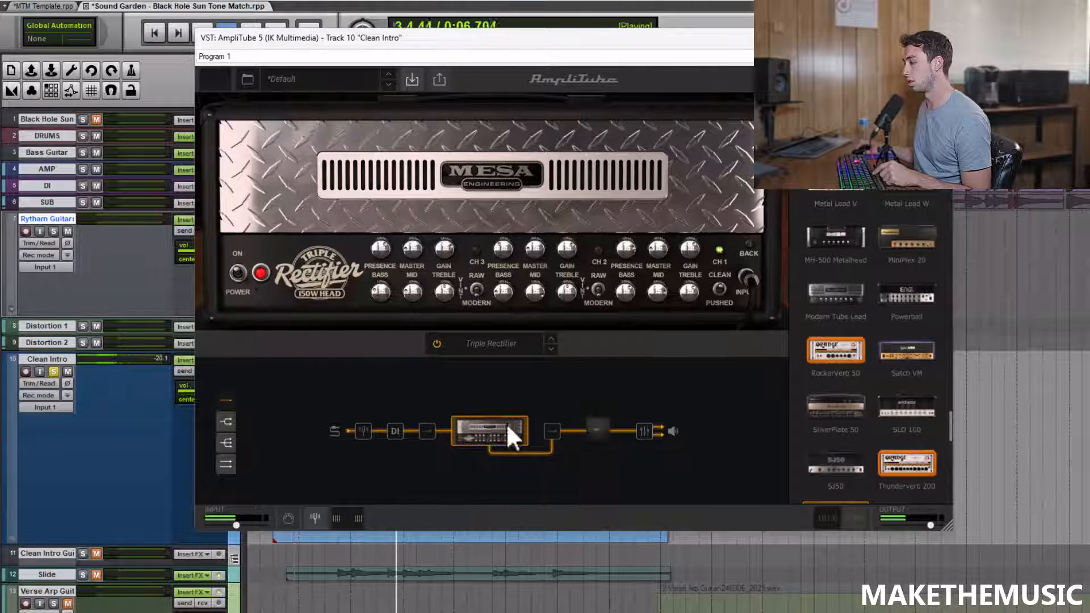
pyautogui.click(593, 427)
pyautogui.press('space')
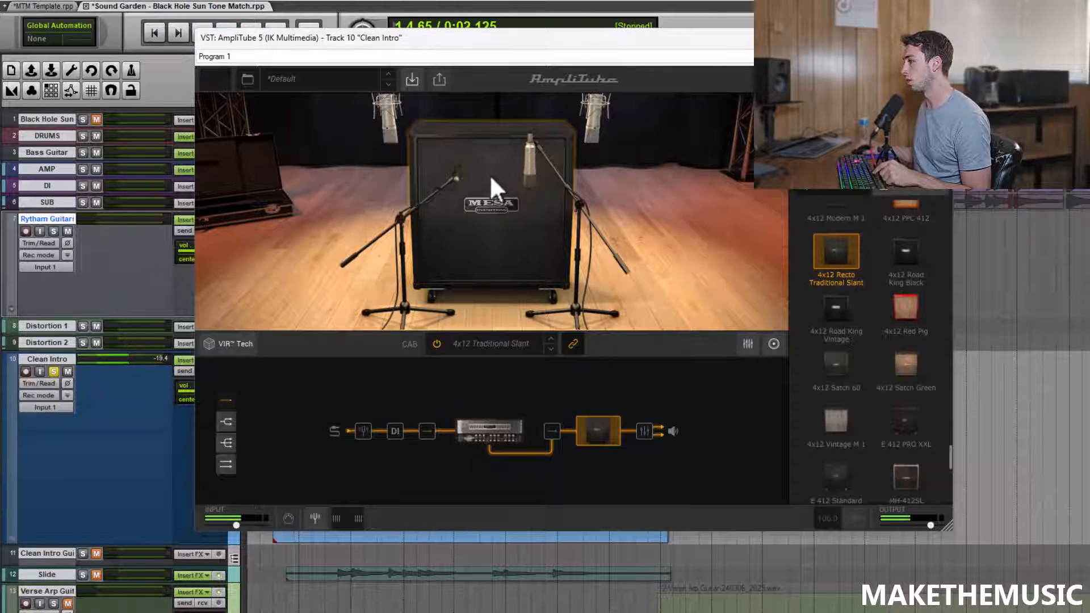
# Step: Display the Triple Rectifier and look through the stompbox effects from distortion and dynamics to modulation and pitch
pyautogui.click(495, 431)
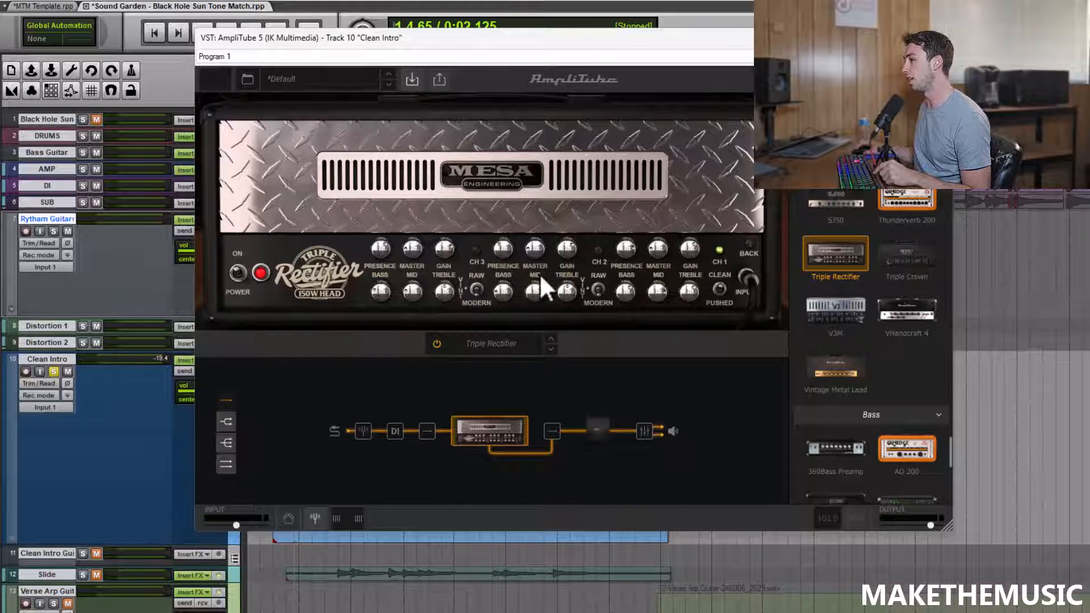
pyautogui.scroll(-10, 870, 346)
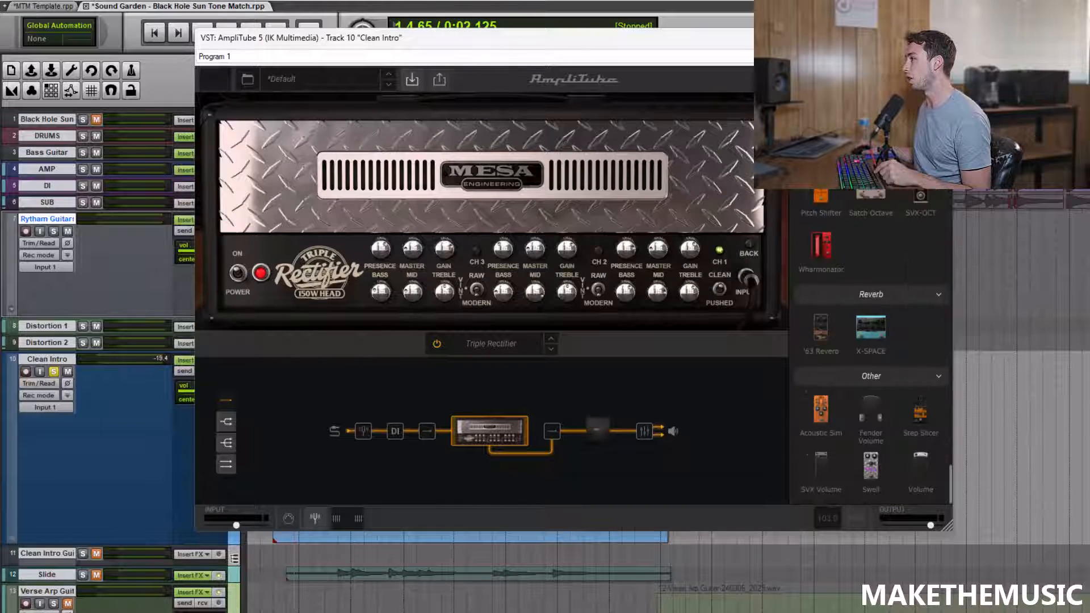
pyautogui.scroll(6, 871, 249)
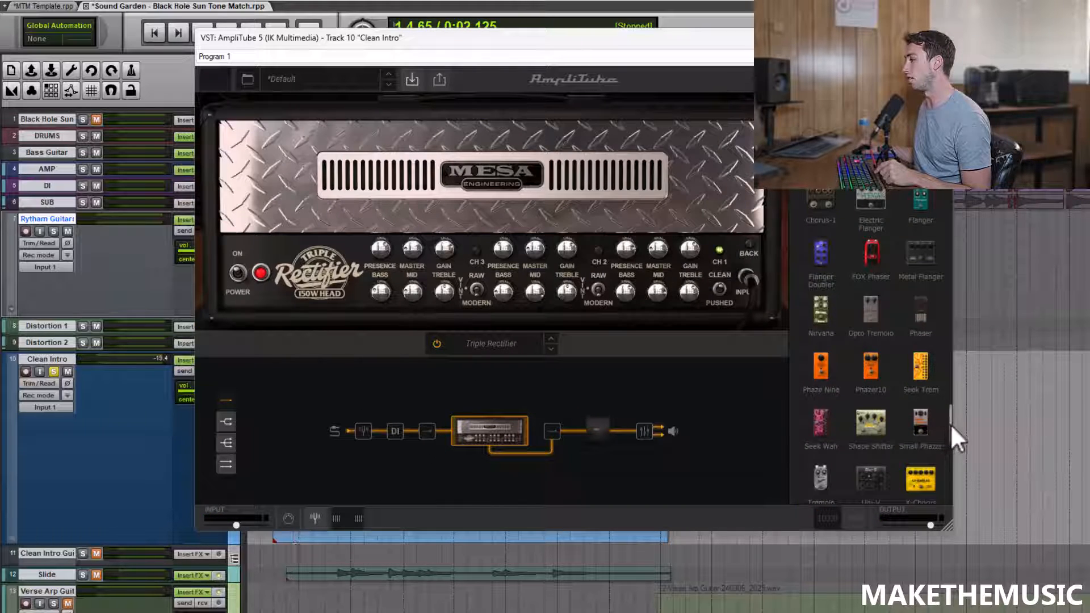
pyautogui.moveTo(950, 424); pyautogui.dragTo(930, 189)
pyautogui.scroll(-8, 877, 272)
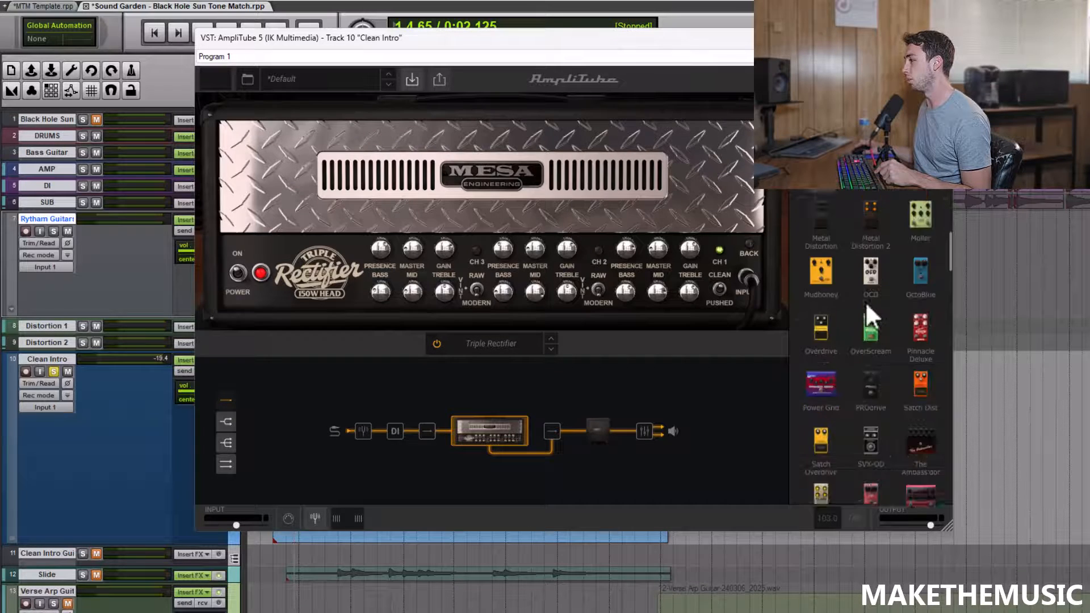
pyautogui.scroll(-4, 851, 364)
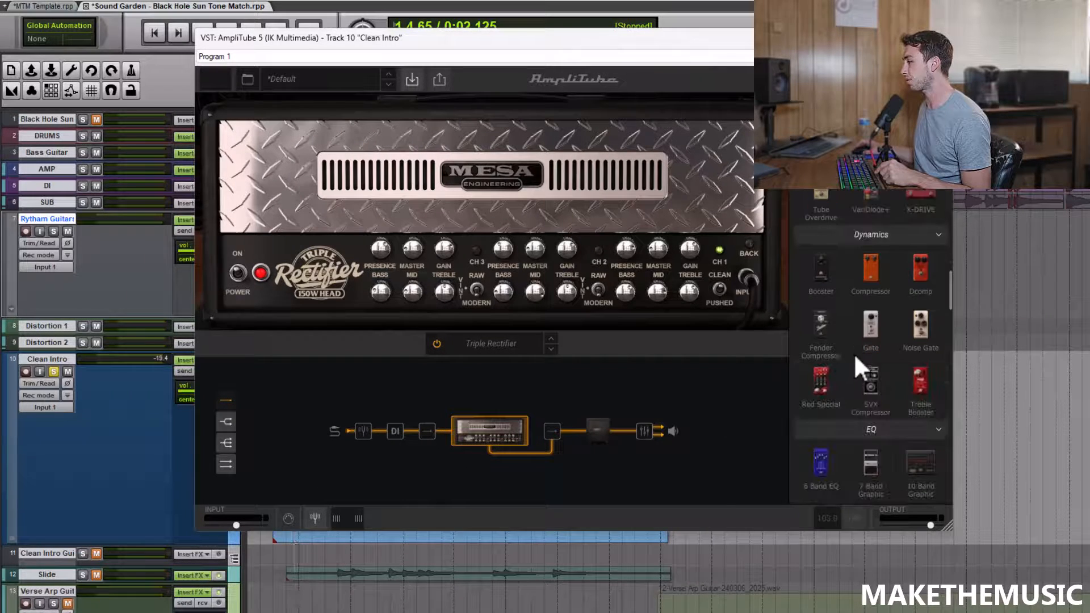
pyautogui.scroll(6, 877, 364)
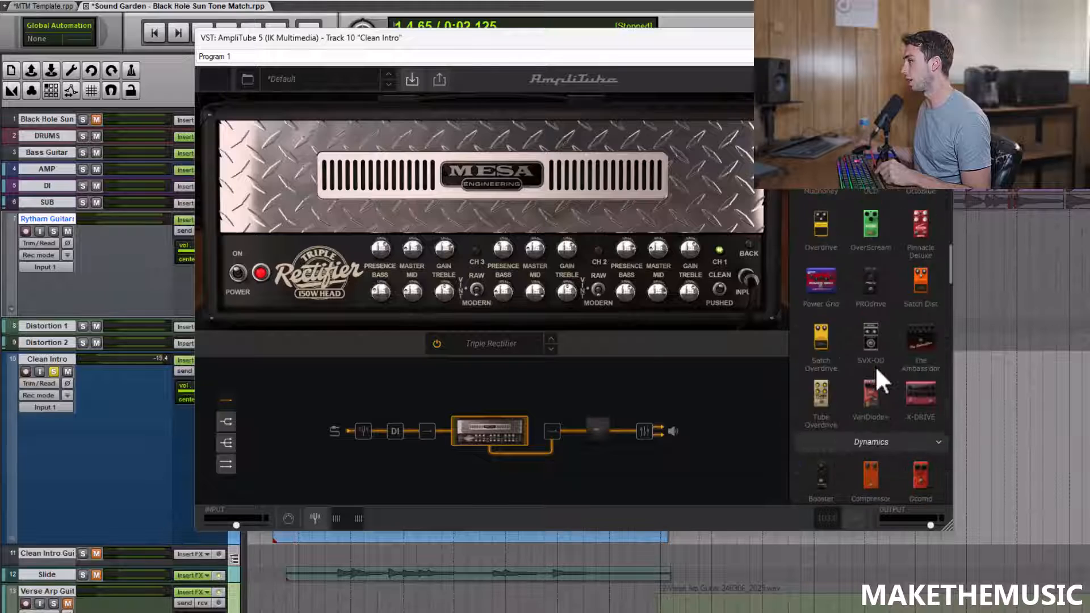
pyautogui.scroll(-10, 876, 369)
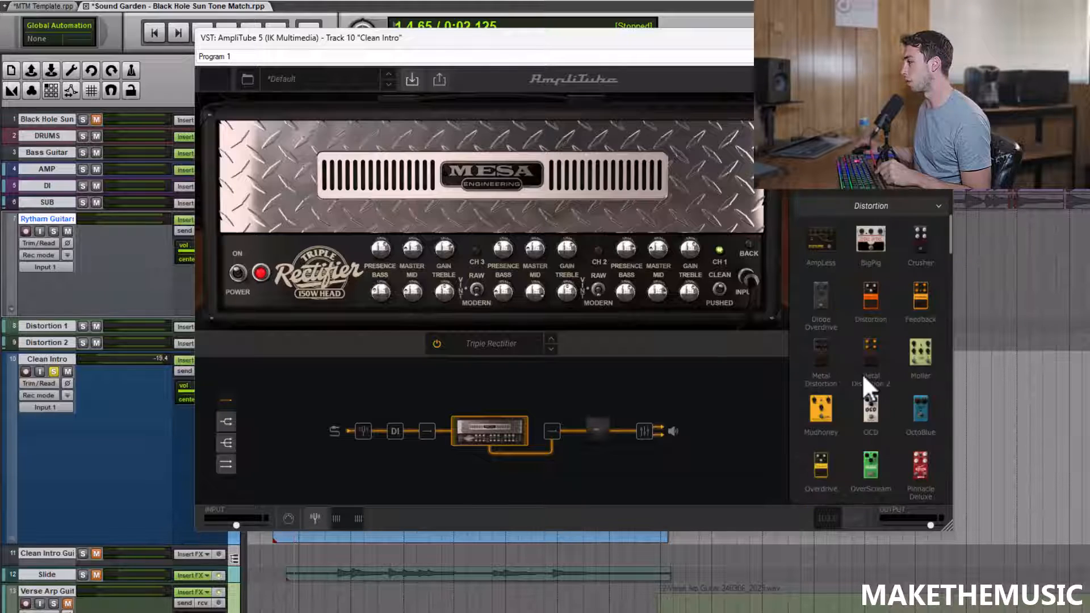
pyautogui.scroll(-12, 870, 380)
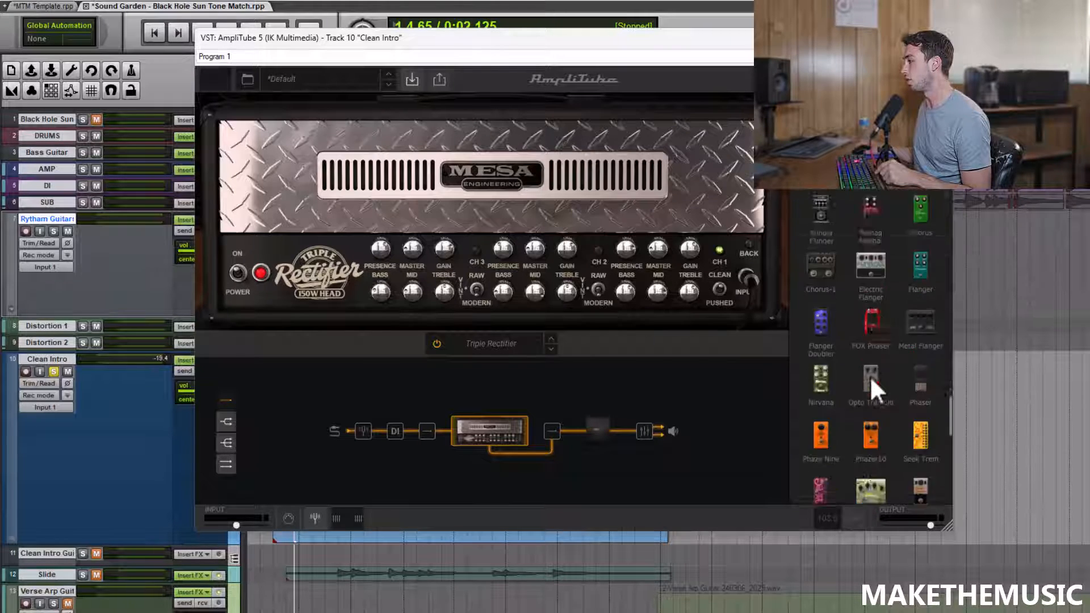
pyautogui.scroll(10, 871, 386)
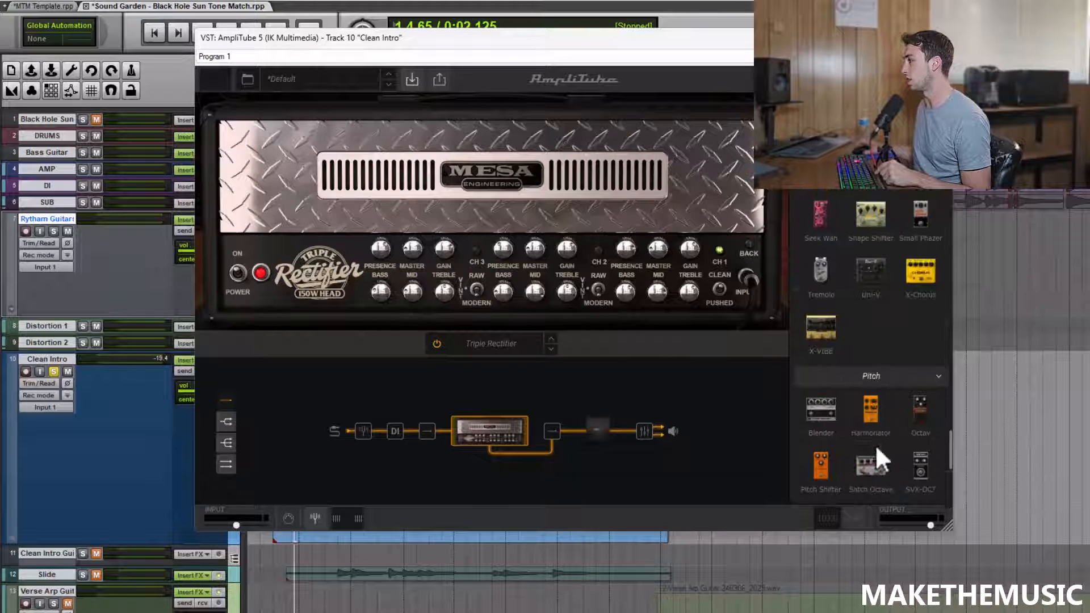
# Step: Add the Black 76 compressor from the rack effects to the signal chain directly before the Triple Rectifier
pyautogui.scroll(5, 871, 369)
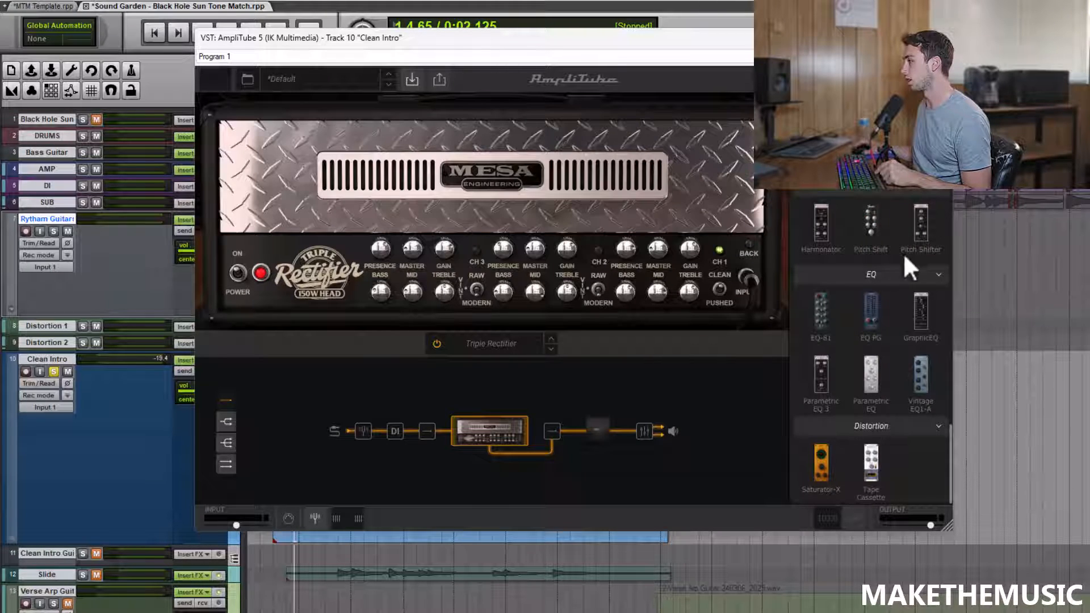
pyautogui.scroll(5, 881, 346)
pyautogui.scroll(8, 880, 345)
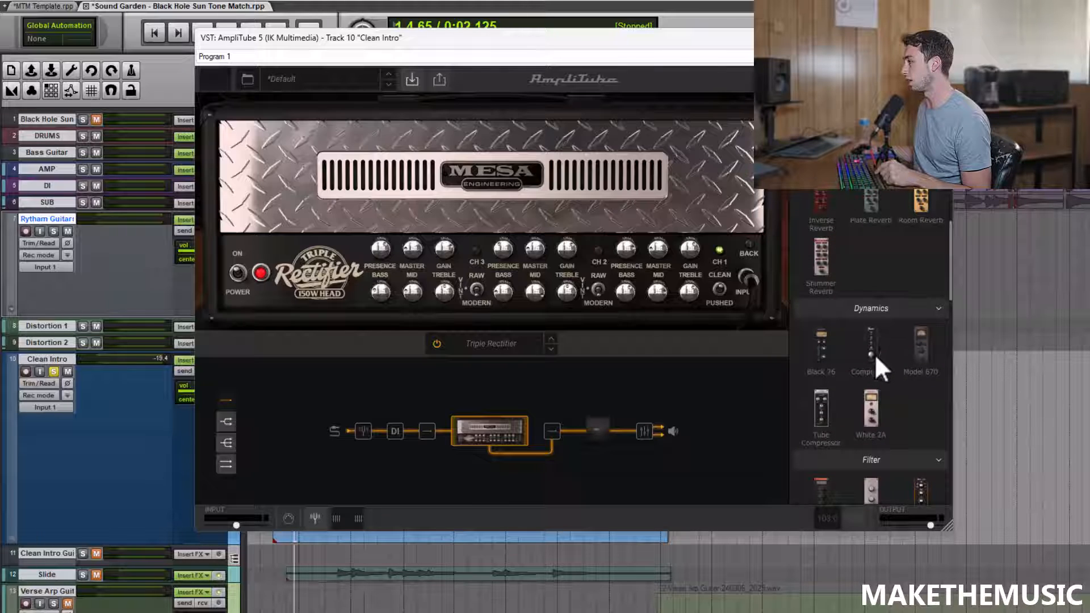
pyautogui.moveTo(825, 345); pyautogui.dragTo(437, 430)
# Step: During playback, set the Black 76 compressor's input to -22.8 dB and output to -11.8 dB
pyautogui.press('space')
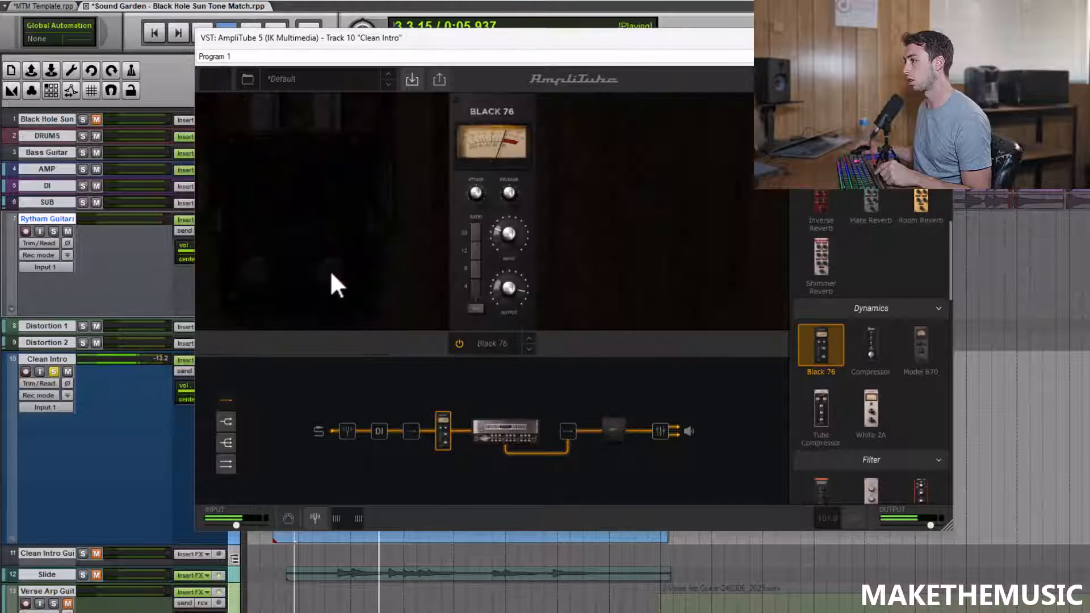
pyautogui.moveTo(503, 217); pyautogui.dragTo(503, 215)
pyautogui.moveTo(510, 287)
pyautogui.mouseDown()
pyautogui.moveTo(506, 250)
pyautogui.moveTo(512, 277)
pyautogui.mouseUp()
pyautogui.moveTo(508, 237); pyautogui.dragTo(517, 213)
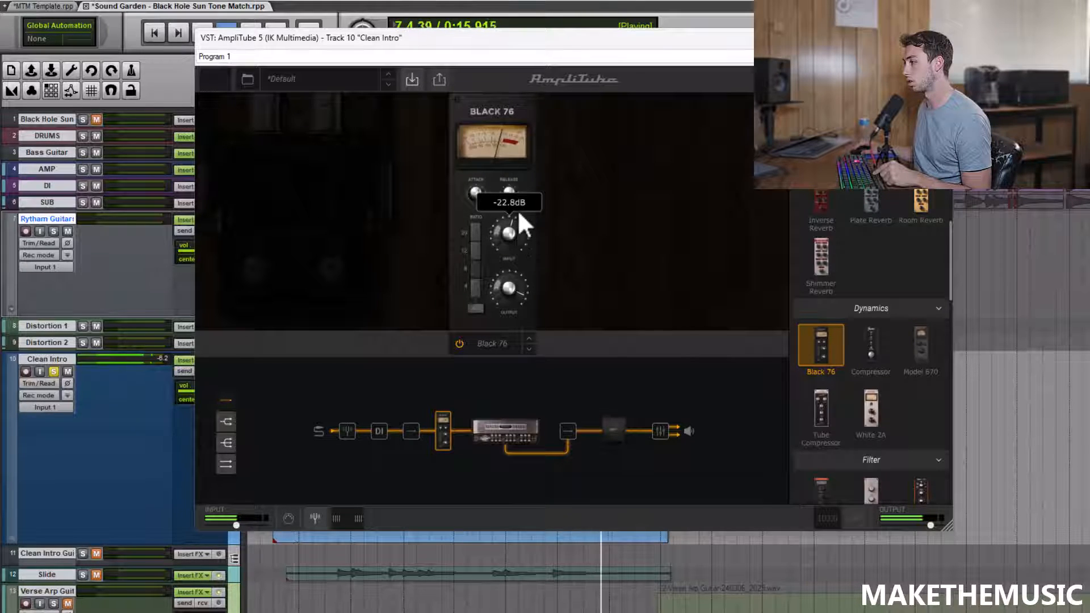
pyautogui.moveTo(507, 280); pyautogui.dragTo(513, 299)
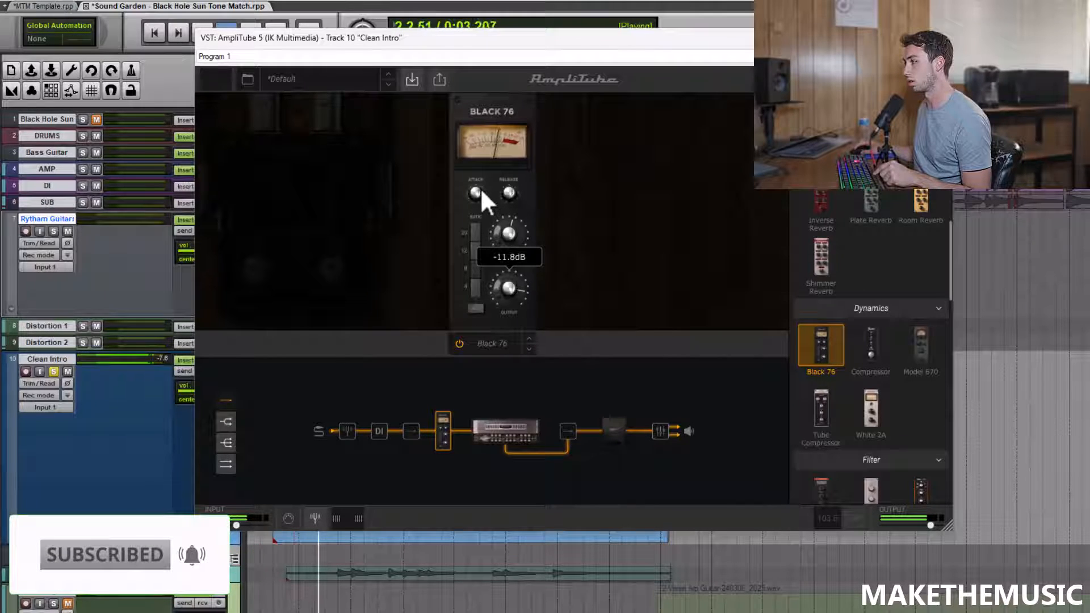
pyautogui.press('space')
pyautogui.click(505, 429)
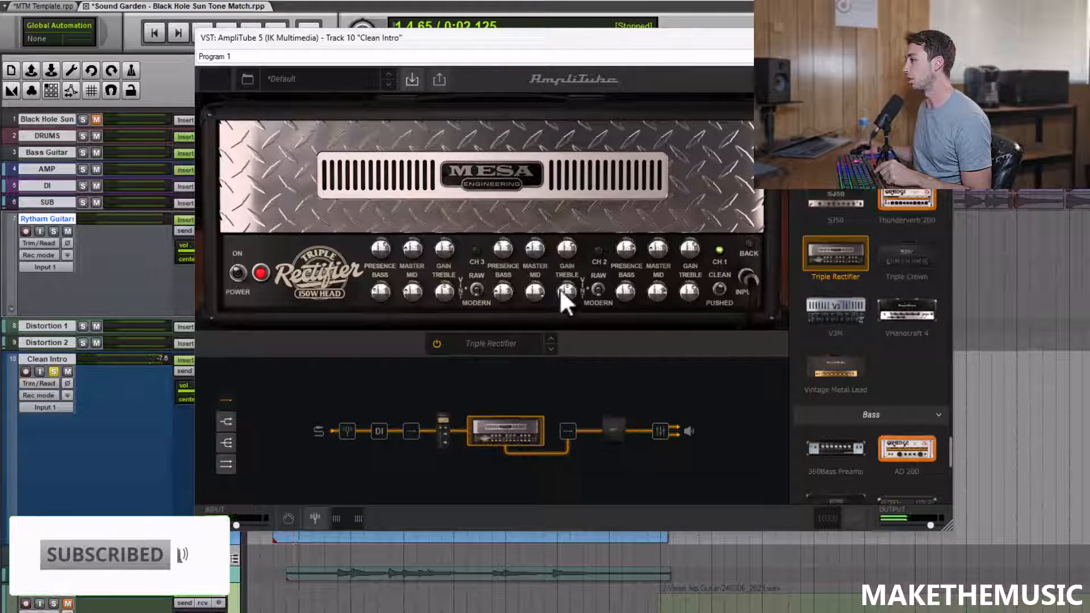
pyautogui.moveTo(689, 253)
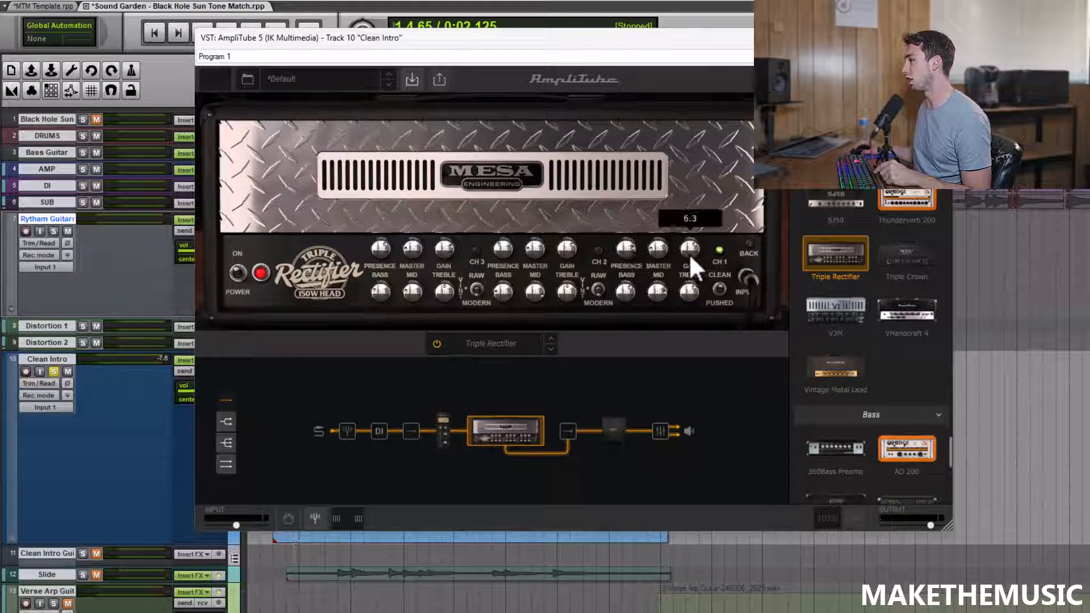
pyautogui.press('space')
pyautogui.moveTo(688, 241); pyautogui.dragTo(685, 261)
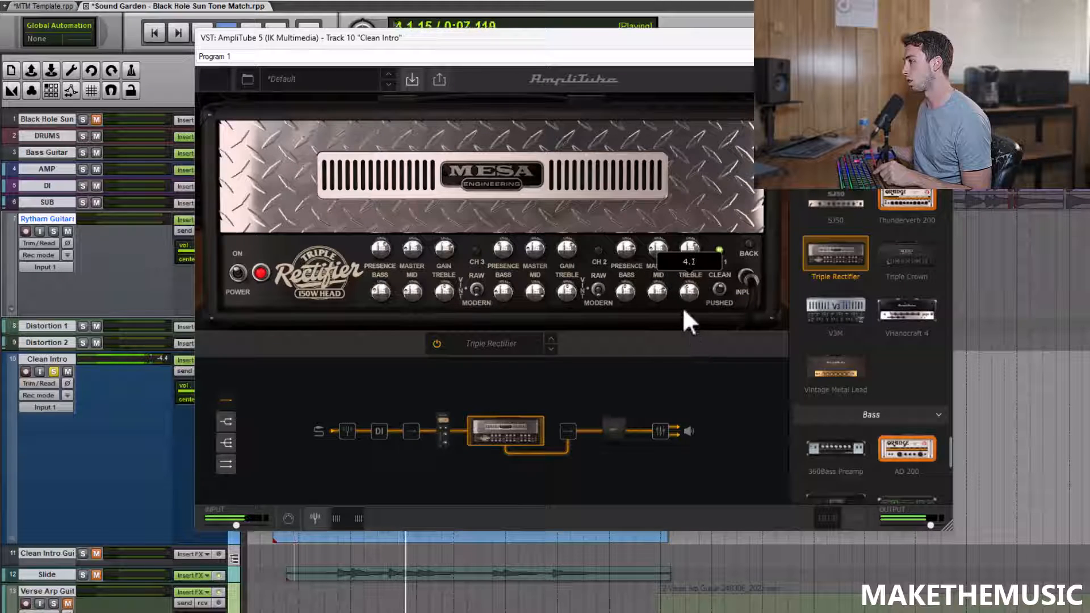
pyautogui.moveTo(692, 241)
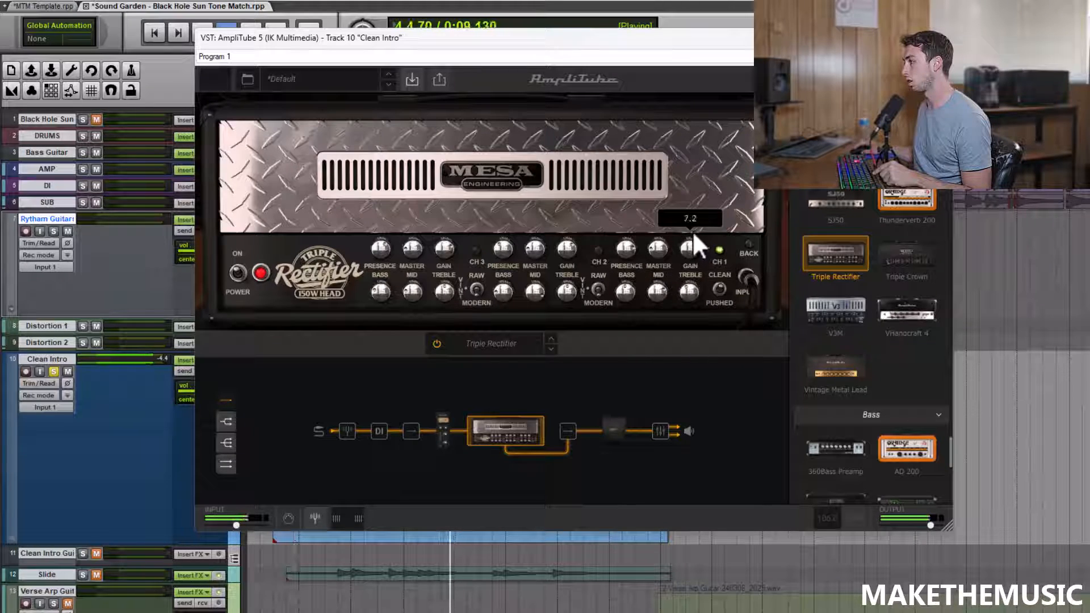
pyautogui.press('space')
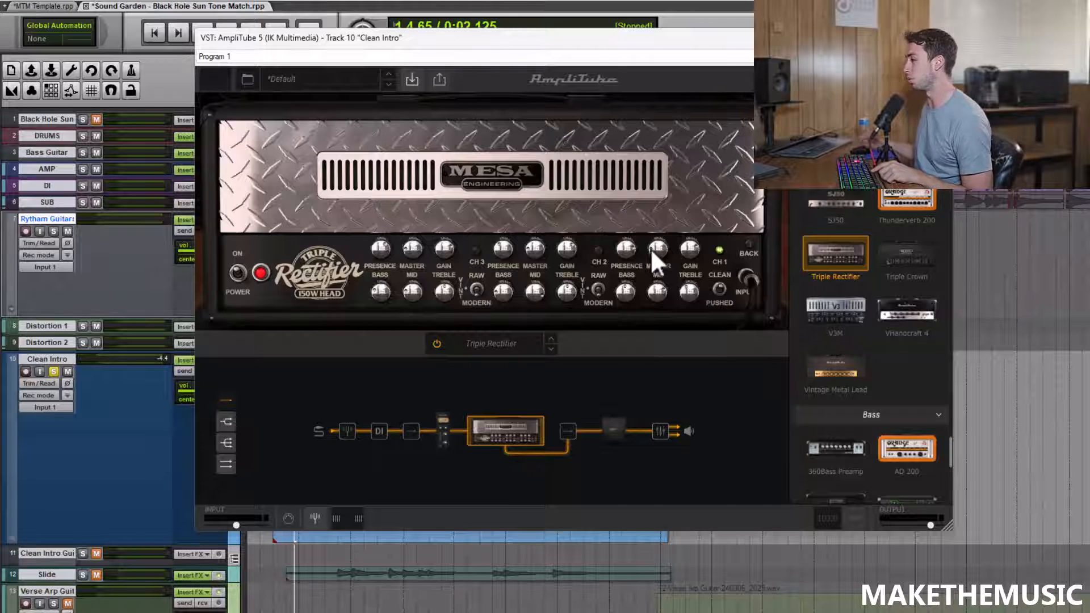
pyautogui.press('space')
pyautogui.moveTo(696, 291); pyautogui.dragTo(682, 234)
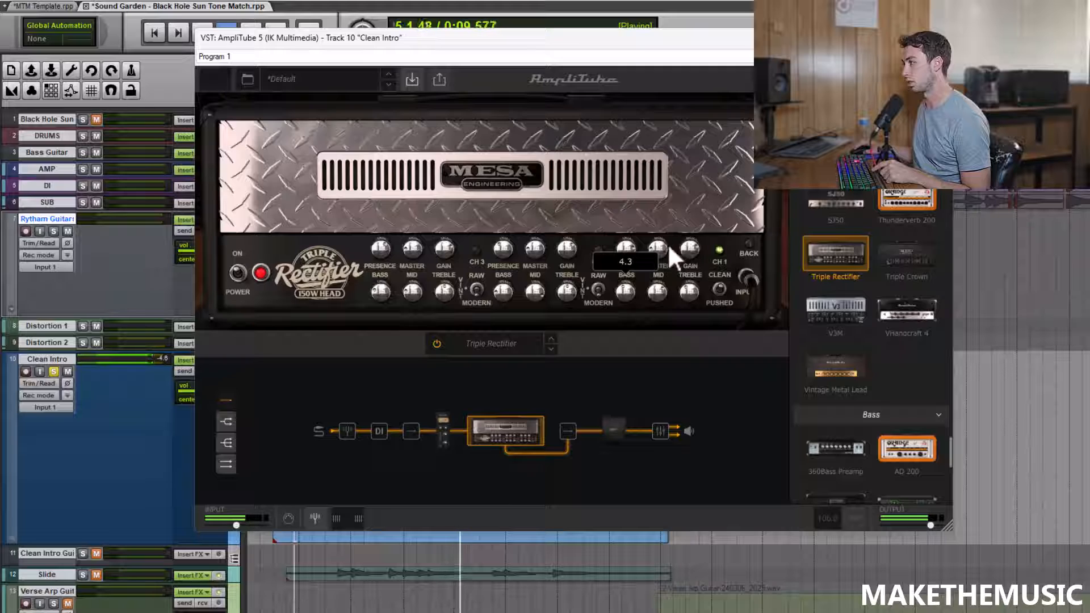
# Step: Stop playback and add the rack GraphicEQ after the cabinet in the signal chain
pyautogui.click(902, 127)
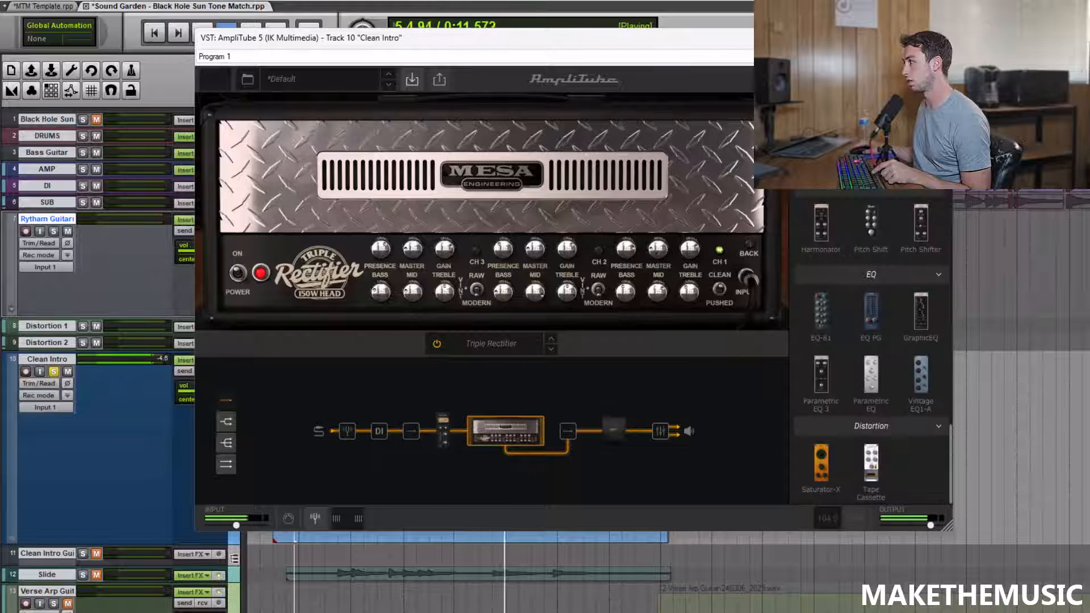
pyautogui.press('space')
pyautogui.moveTo(917, 314); pyautogui.dragTo(638, 435)
pyautogui.click(638, 434)
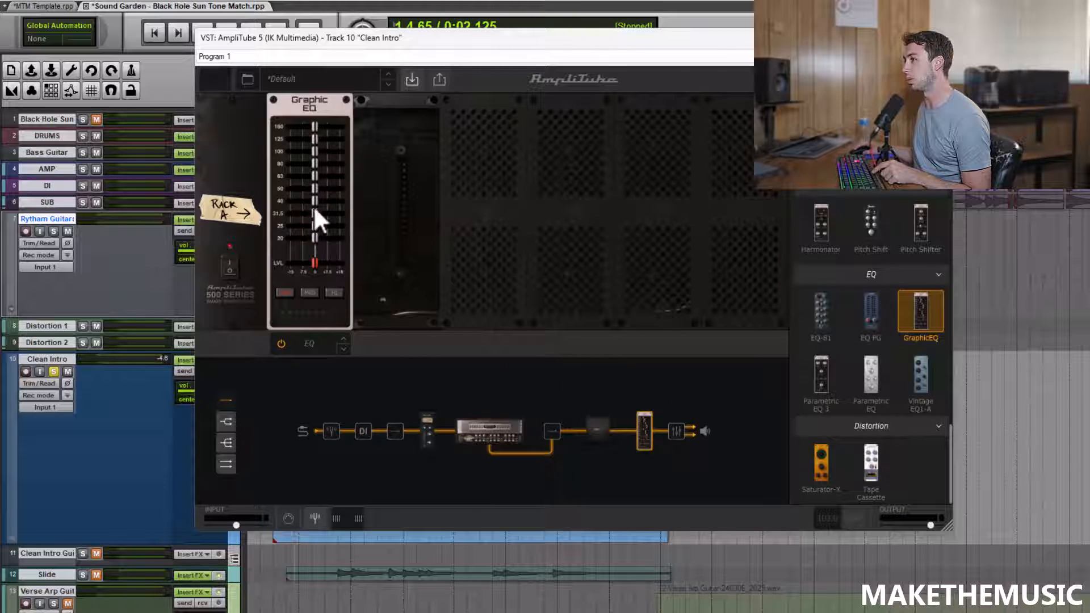
# Step: During playback, cut the Graphic EQ's 25 to 50 Hz bands, boost 630 Hz, set 1.6 kHz to 1.5 dB and bring up the high bands
pyautogui.press('space')
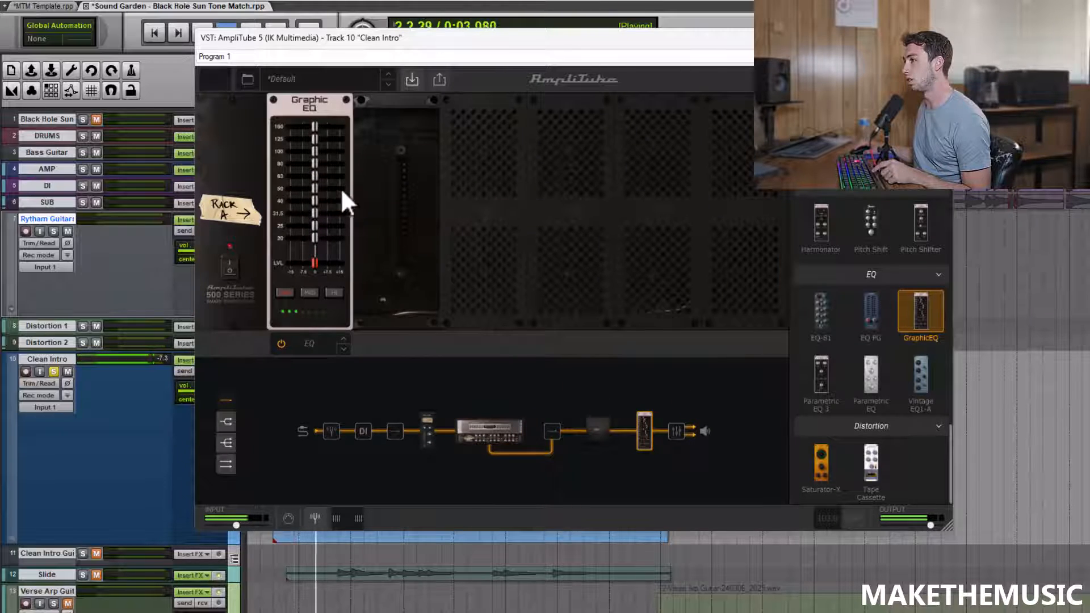
pyautogui.moveTo(319, 186)
pyautogui.moveTo(320, 190); pyautogui.dragTo(310, 230)
pyautogui.click(310, 292)
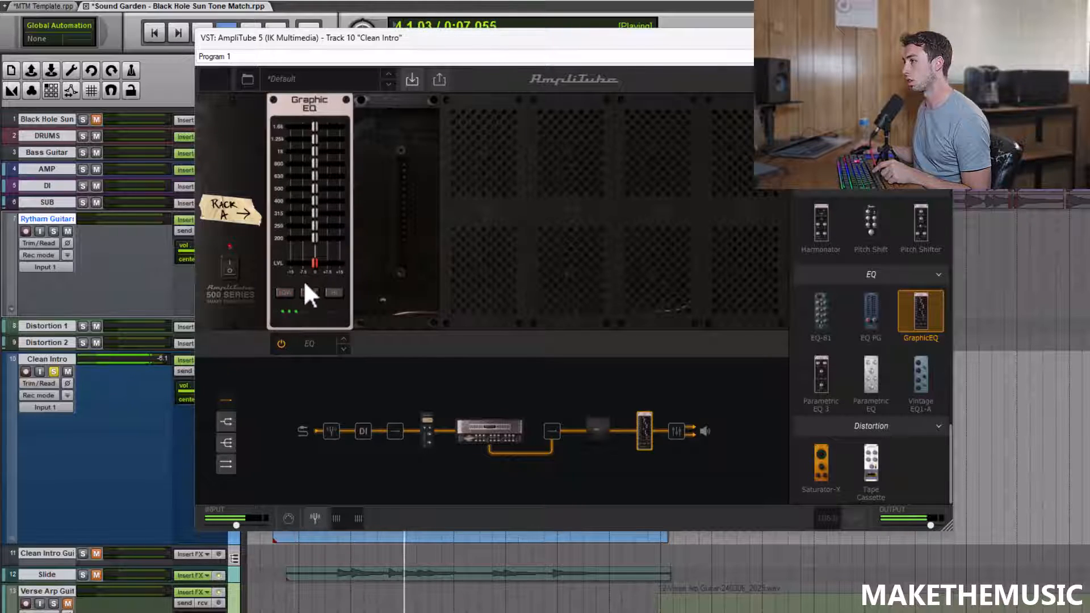
pyautogui.moveTo(312, 177); pyautogui.dragTo(320, 173)
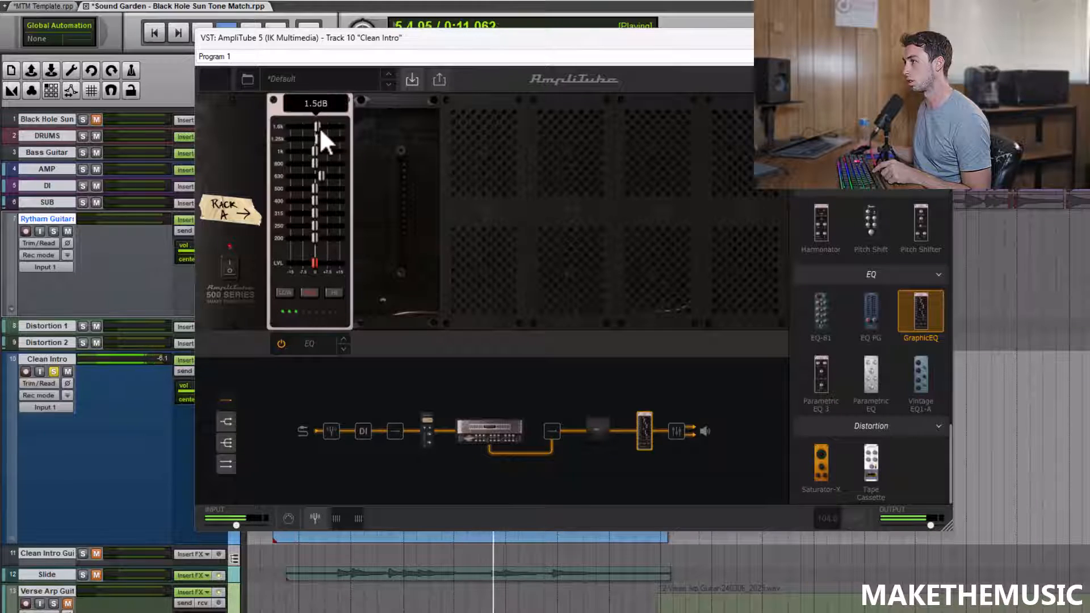
pyautogui.click(334, 292)
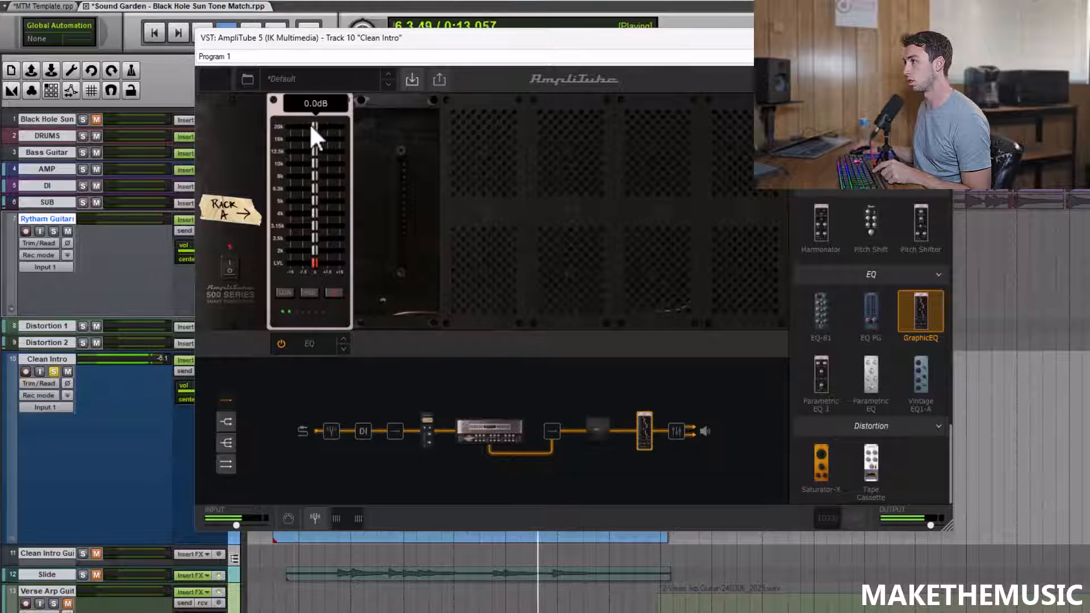
# Step: Set the Graphic EQ's 63 Hz band to -6.7 dB, cut the 80 Hz band, and go back to the amp with playback stopped
pyautogui.click(285, 292)
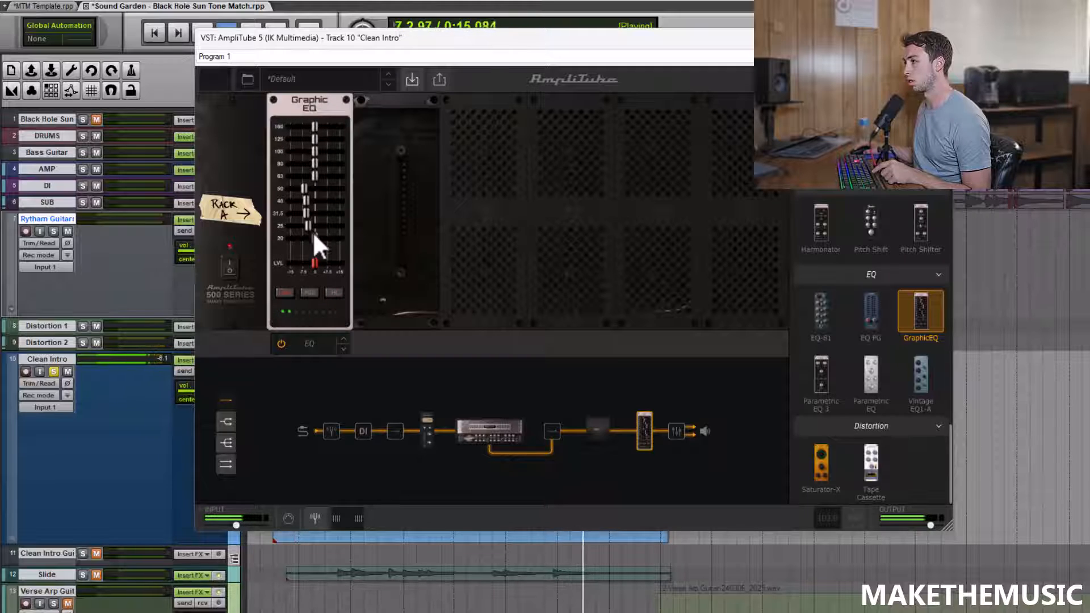
pyautogui.moveTo(316, 163); pyautogui.dragTo(312, 155)
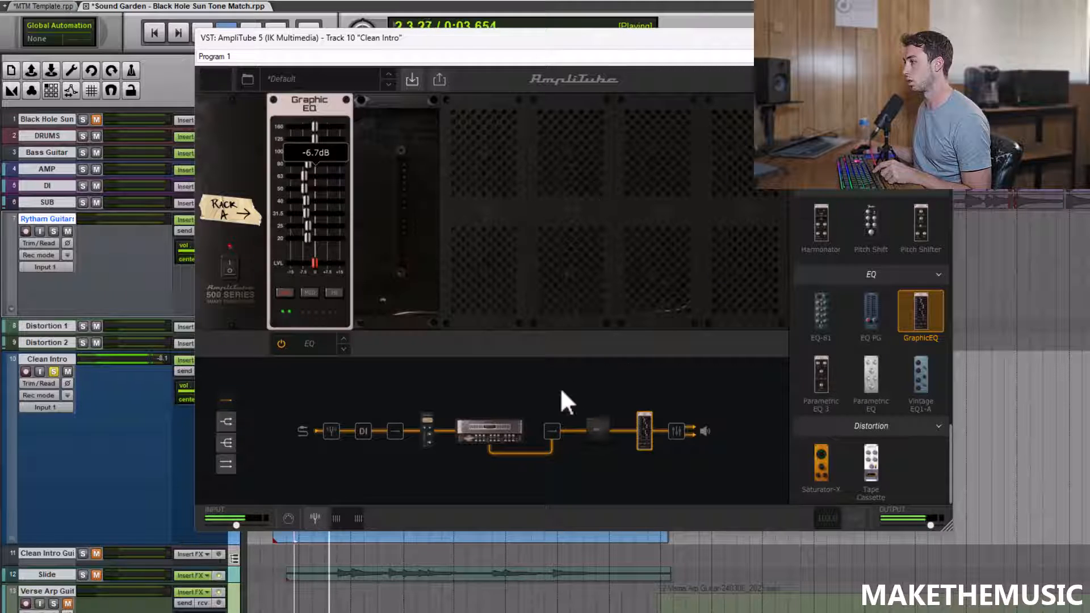
pyautogui.click(479, 430)
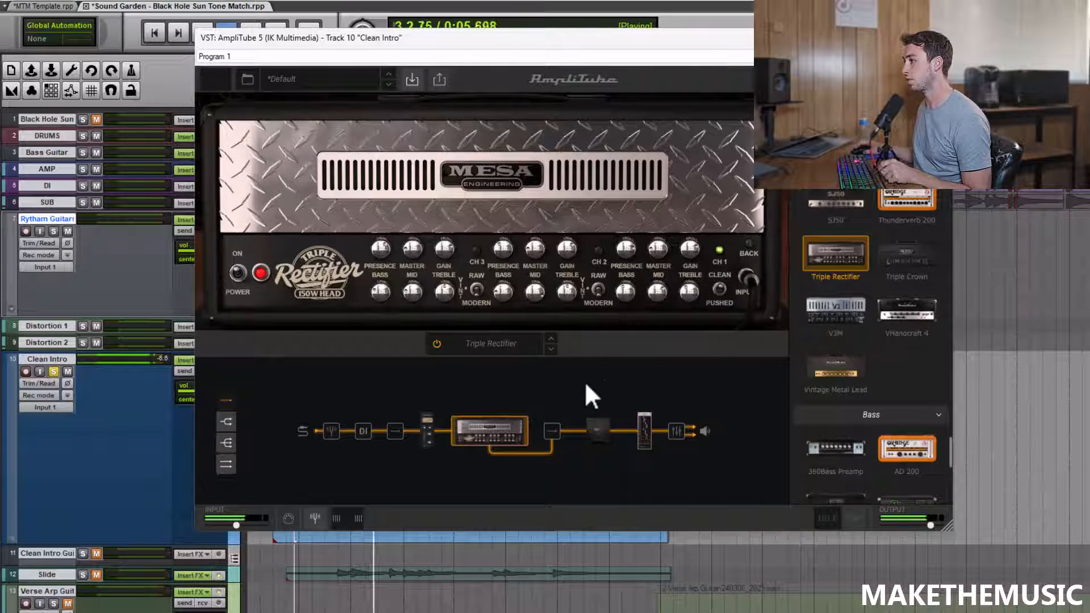
pyautogui.press('space')
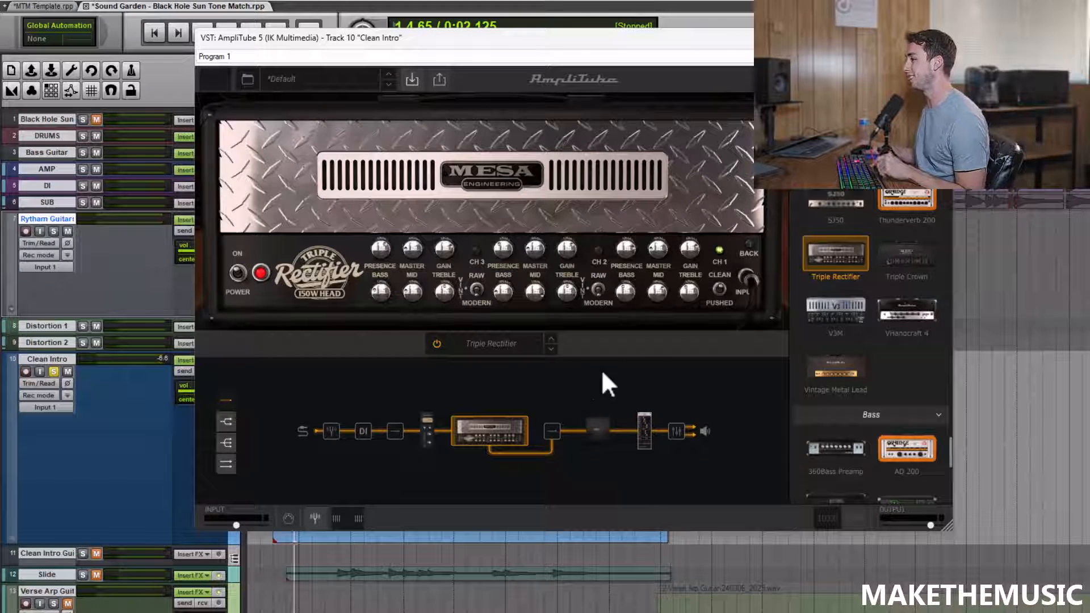
# Step: Close the plugin window, take the Clean Intro track out of solo and unmute the Clean Intro Gui folder and Slide tracks
pyautogui.click(938, 38)
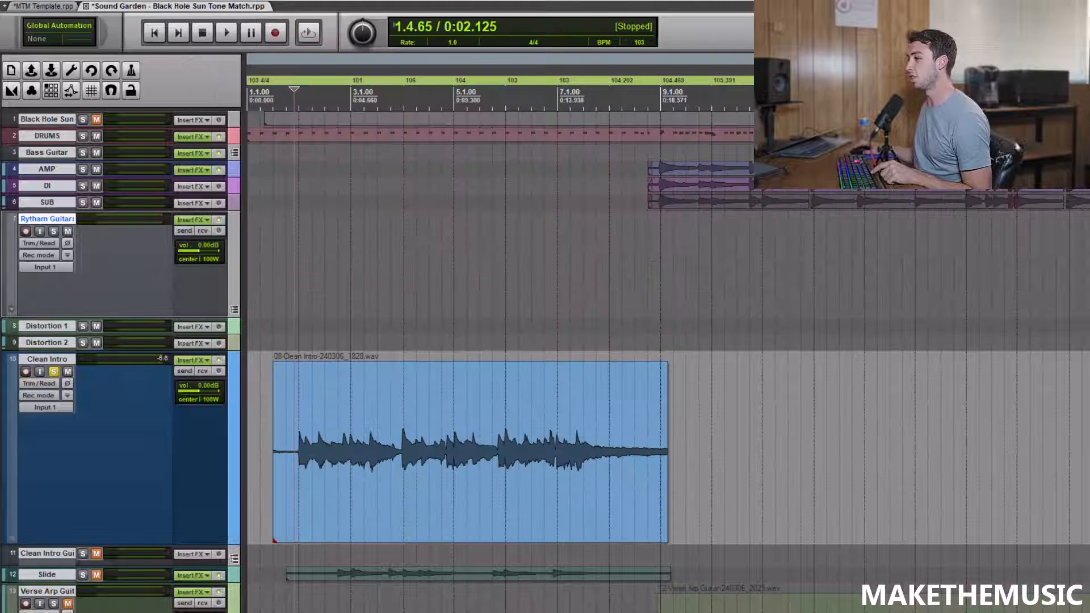
pyautogui.click(54, 373)
pyautogui.scroll(-2, 312, 259)
pyautogui.click(97, 574)
pyautogui.click(97, 554)
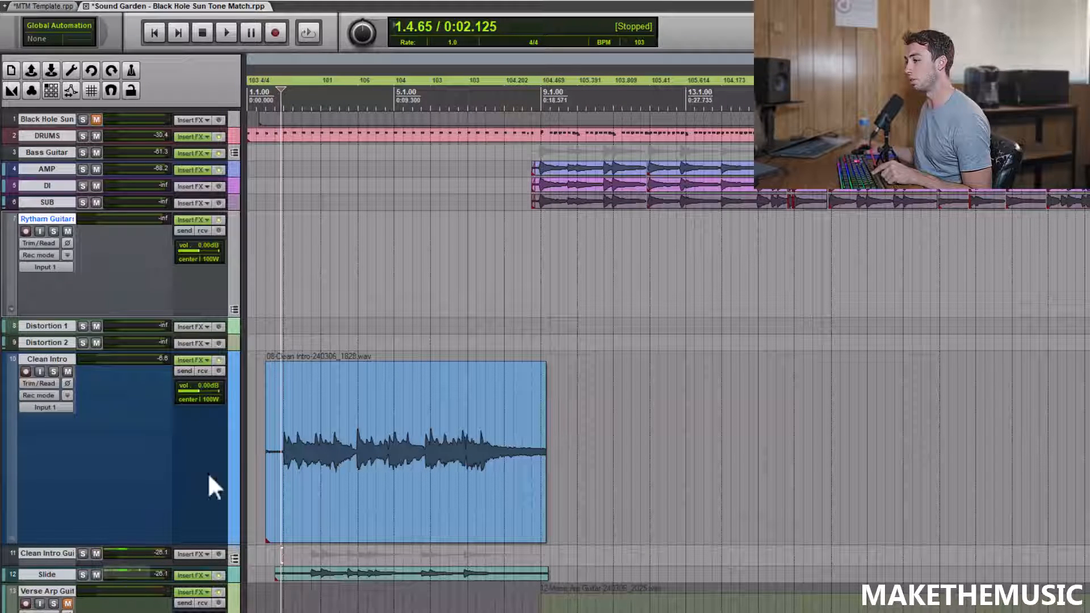
# Step: Play the intro with the full mix and pan the Clean Intro track 100% right
pyautogui.press('space')
pyautogui.scroll(3, 389, 305)
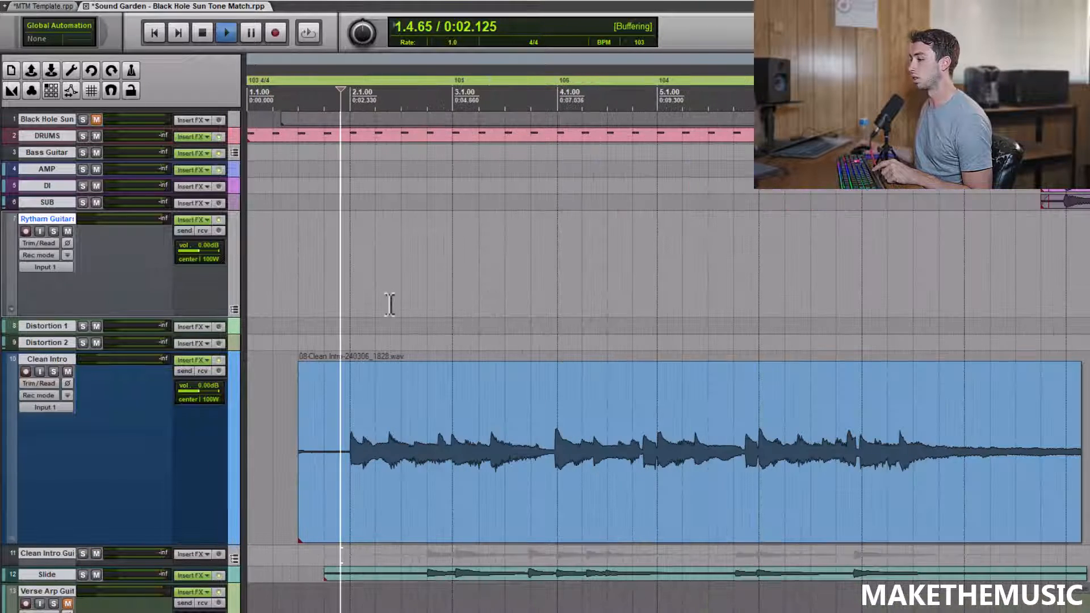
pyautogui.scroll(2, 392, 298)
pyautogui.scroll(-2, 394, 294)
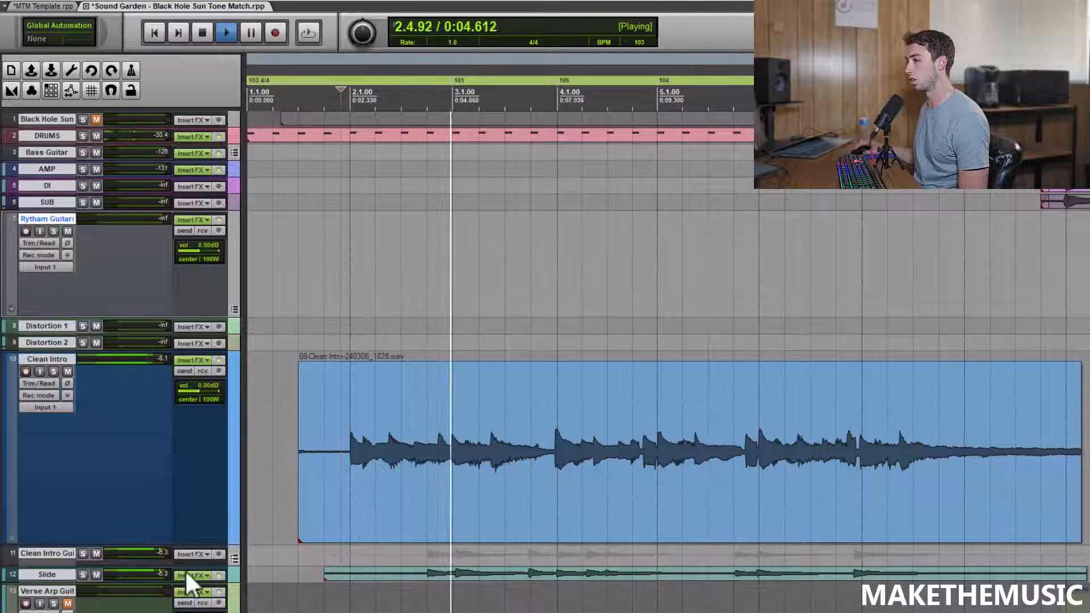
pyautogui.moveTo(193, 400); pyautogui.dragTo(227, 399)
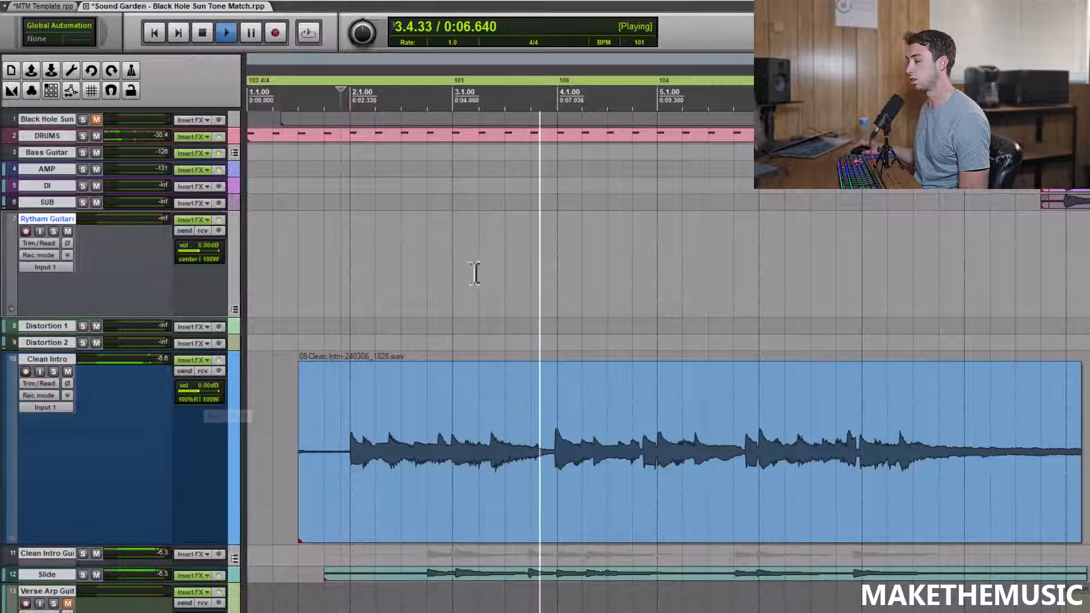
# Step: Listen to the intro in the full mix through to bar 9 and stop playback
pyautogui.scroll(-2, 457, 275)
pyautogui.scroll(-2, 489, 268)
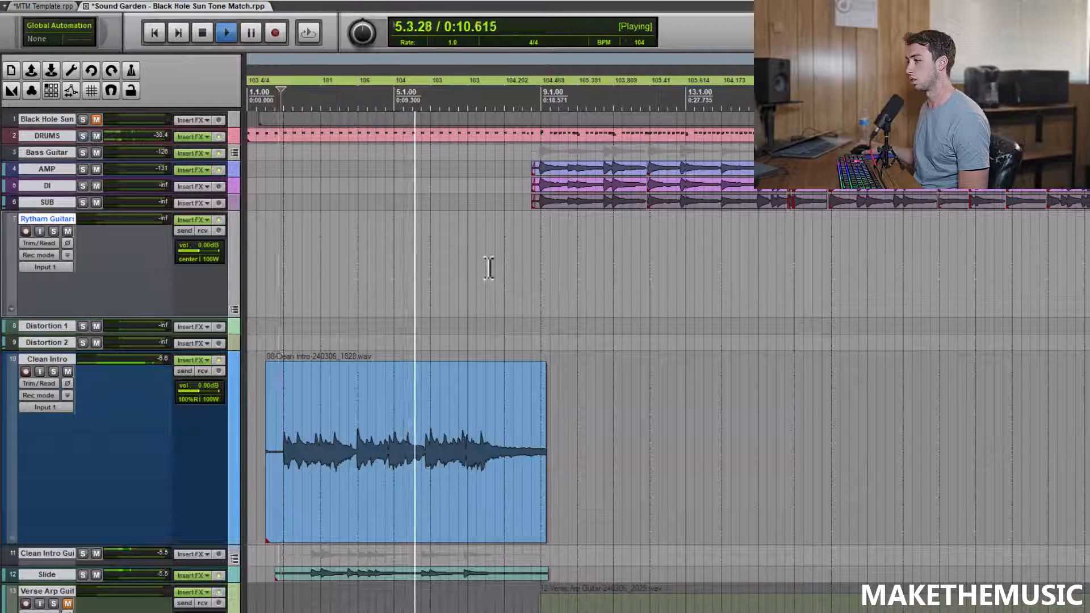
pyautogui.scroll(-2, 537, 243)
pyautogui.scroll(2, 450, 263)
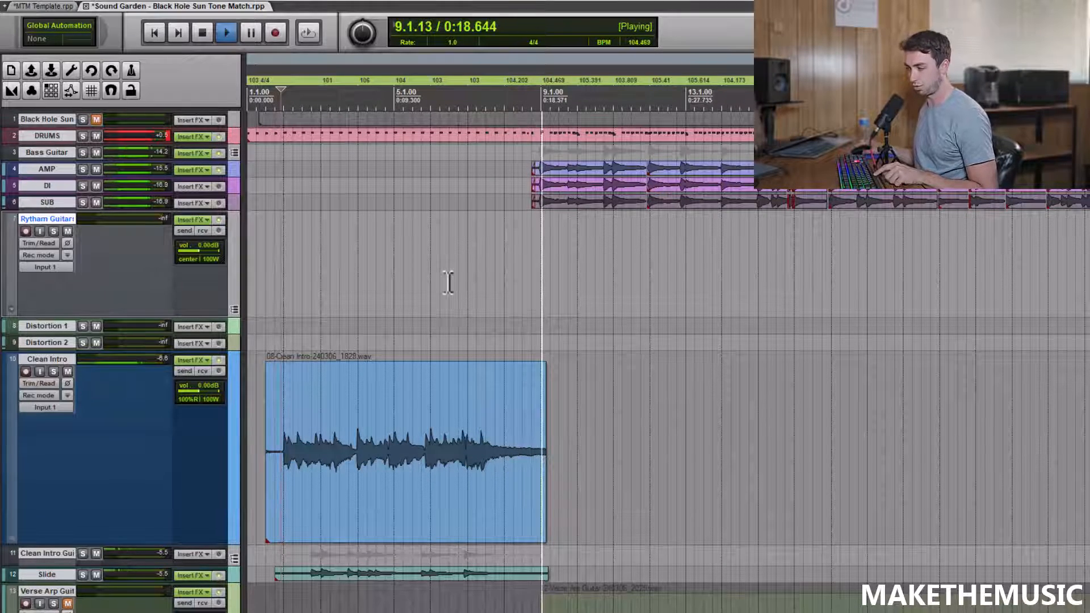
pyautogui.scroll(-2, 470, 261)
pyautogui.press('space')
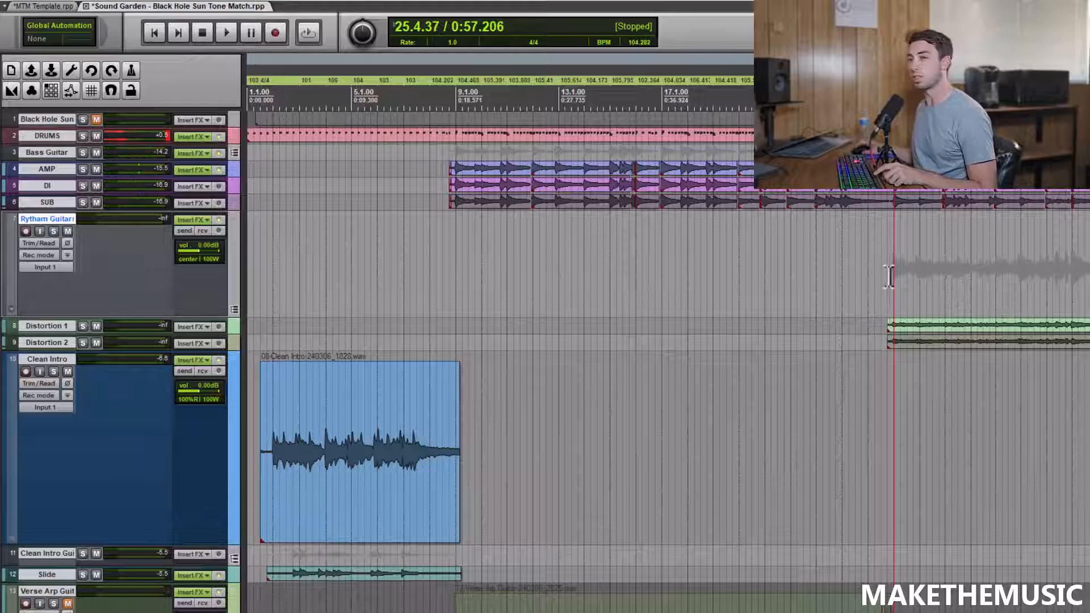
# Step: Play the full mix from the start of the distorted guitars, just after bar 25
pyautogui.click(889, 276)
pyautogui.scroll(-1, 888, 276)
pyautogui.scroll(2, 795, 328)
pyautogui.press('space')
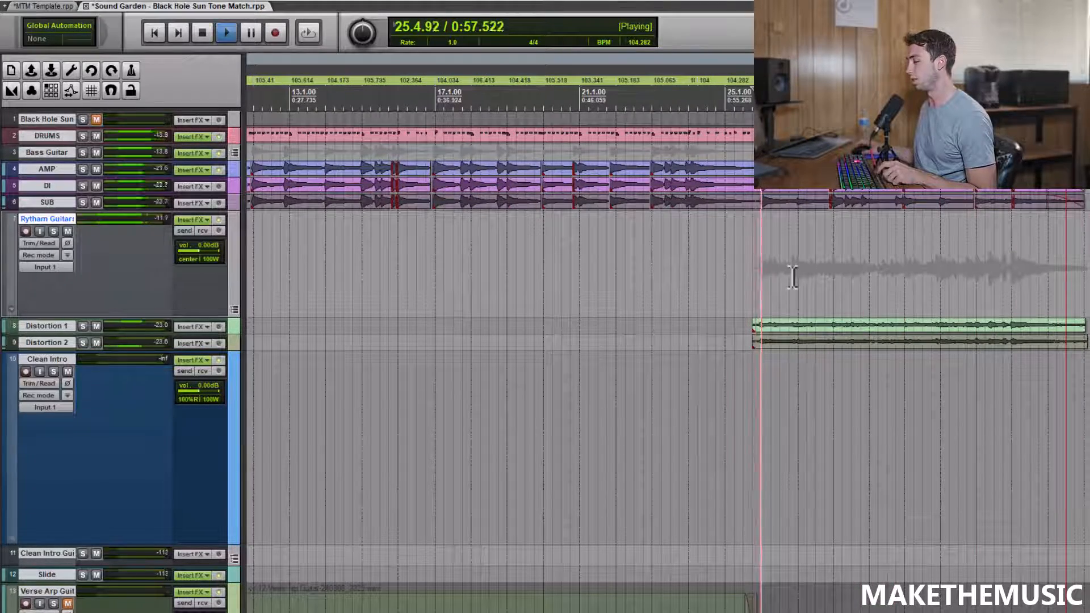
pyautogui.scroll(-3, 791, 271)
pyautogui.scroll(2, 790, 270)
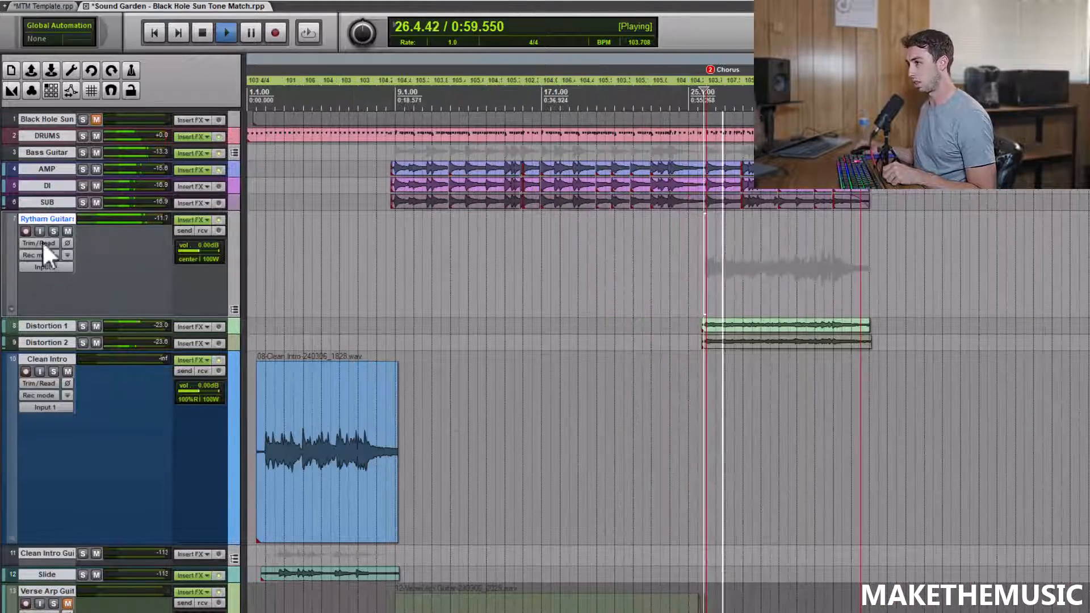
# Step: Solo the Rytham Guitars folder, check its BIAS FX 2 amp chain, then close the plugin window and return to the full mix
pyautogui.click(53, 230)
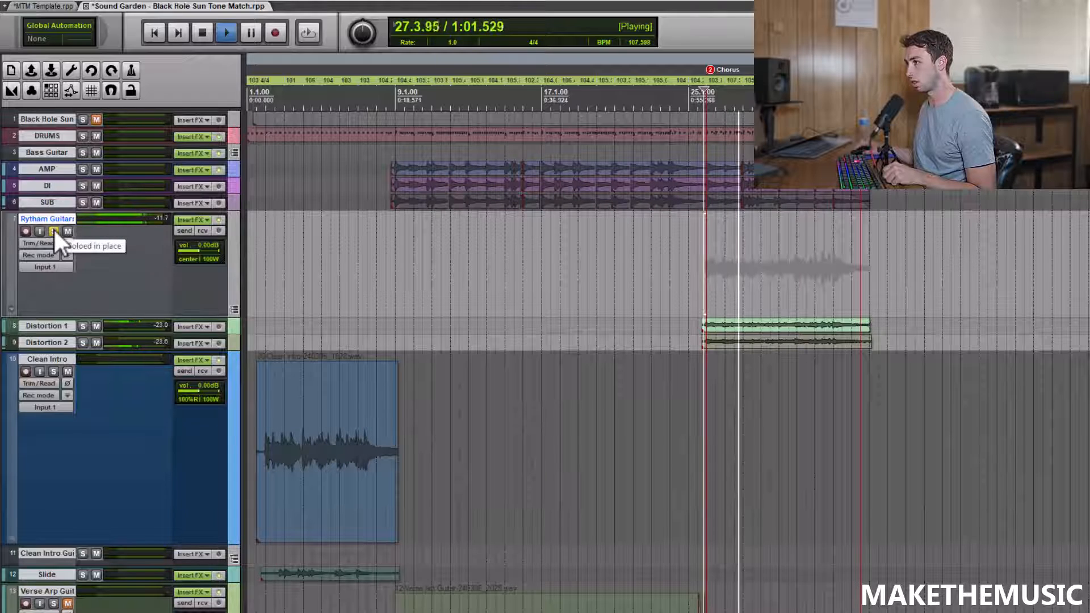
pyautogui.click(193, 219)
pyautogui.moveTo(597, 72); pyautogui.dragTo(687, 77)
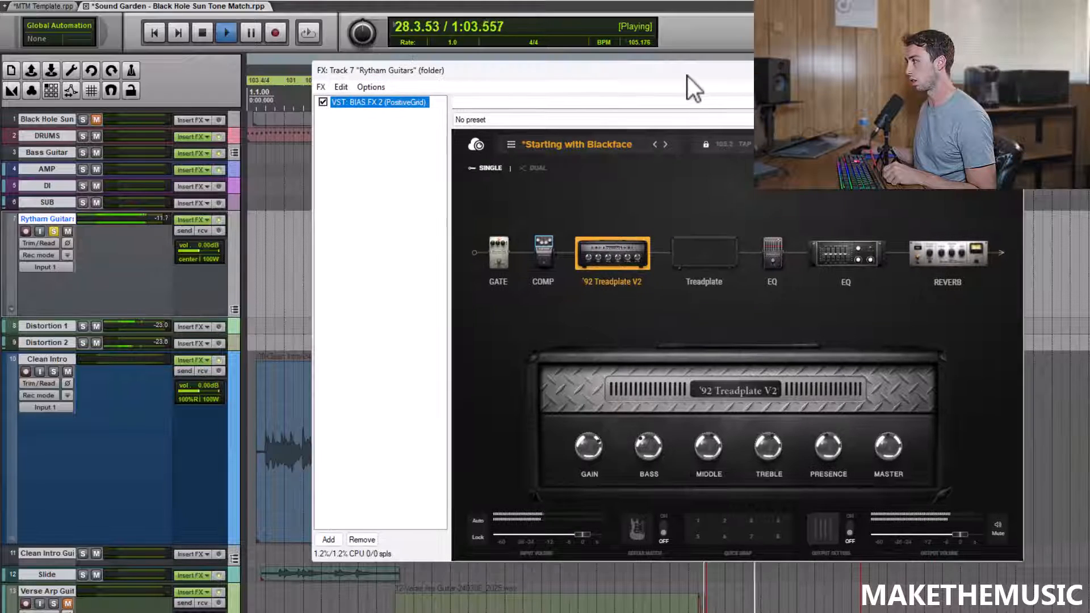
pyautogui.click(1011, 70)
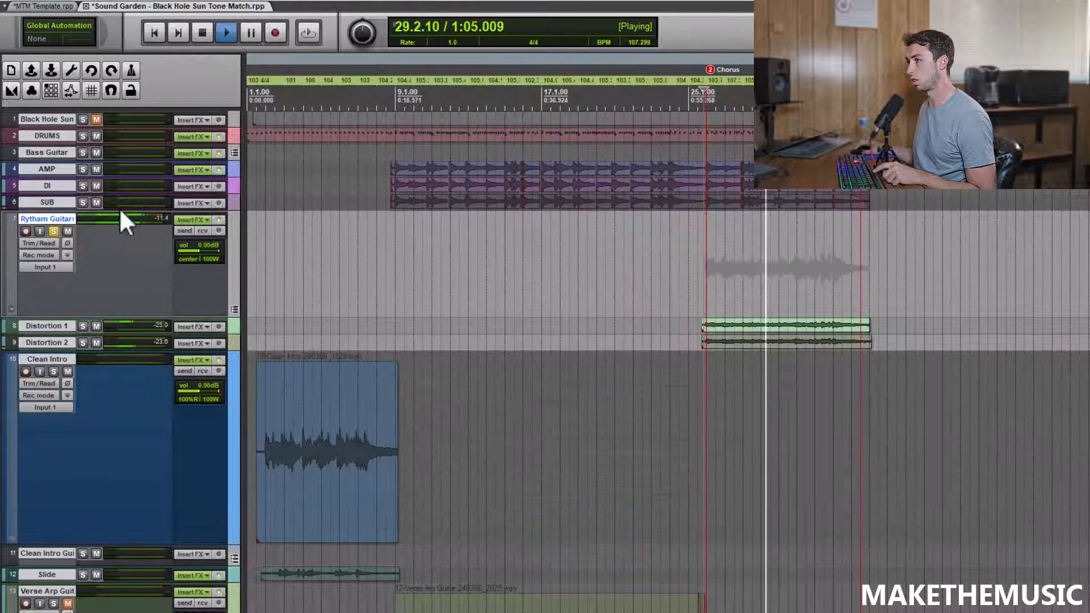
pyautogui.click(57, 231)
pyautogui.hscroll(2, 663, 230)
pyautogui.scroll(-3, 652, 231)
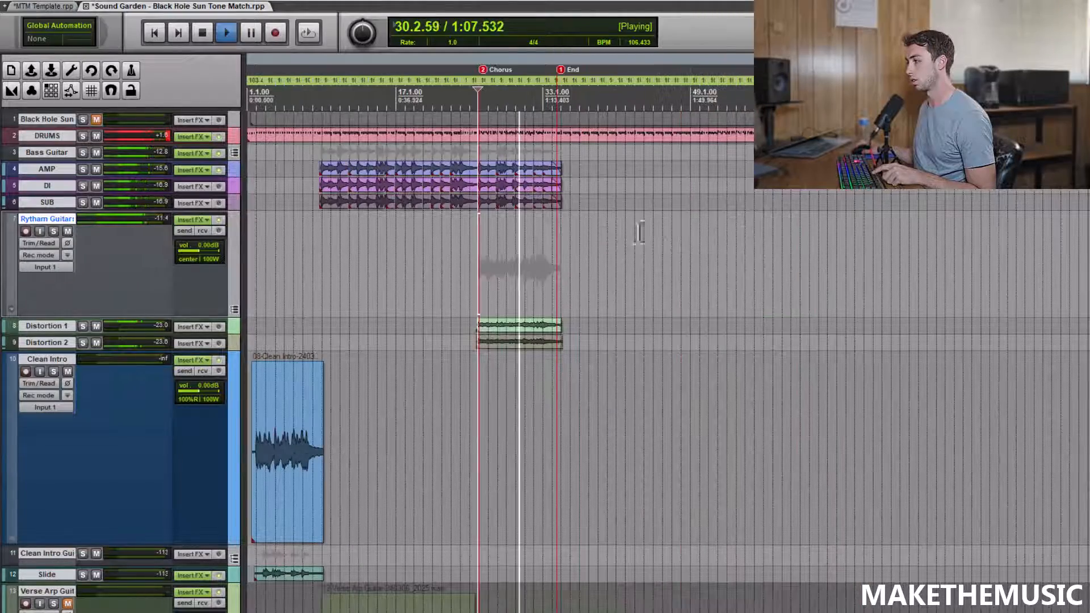
pyautogui.scroll(1, 619, 236)
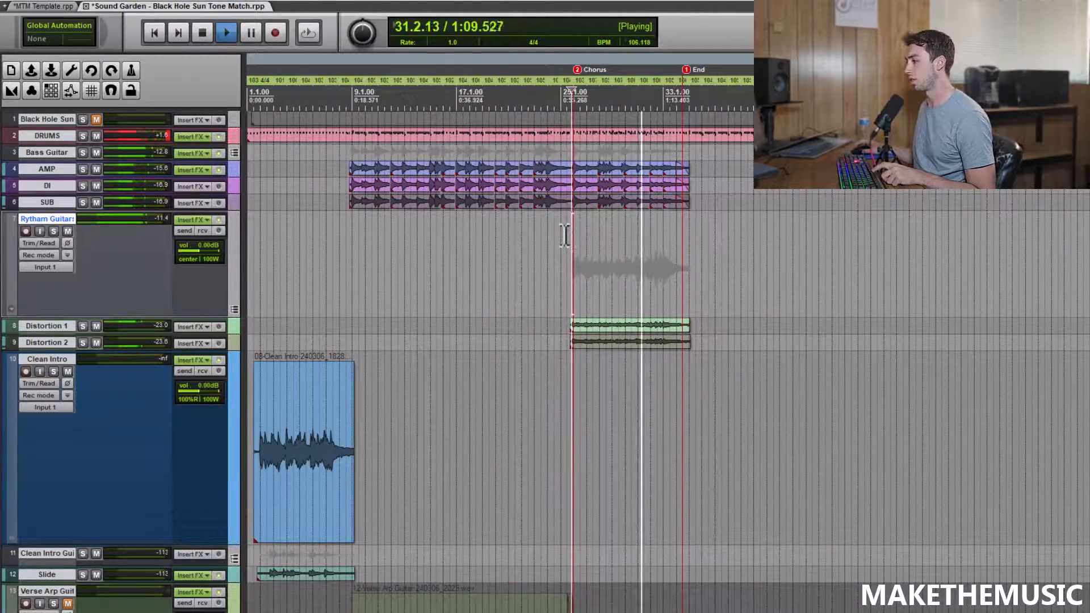